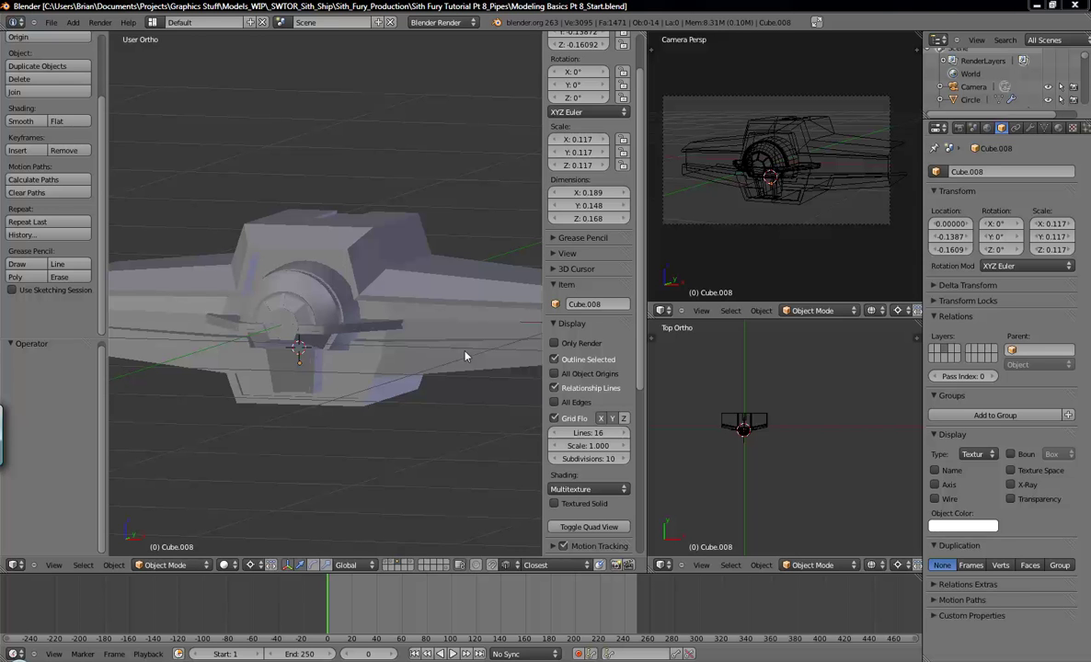
Step: Reset the 3D cursor to the scene origin and switch to an empty layer
{"action": "left_click", "coordinate": [397, 345]}
{"action": "middle_click_drag", "start_coordinate": [364, 342], "coordinate": [346, 327]}
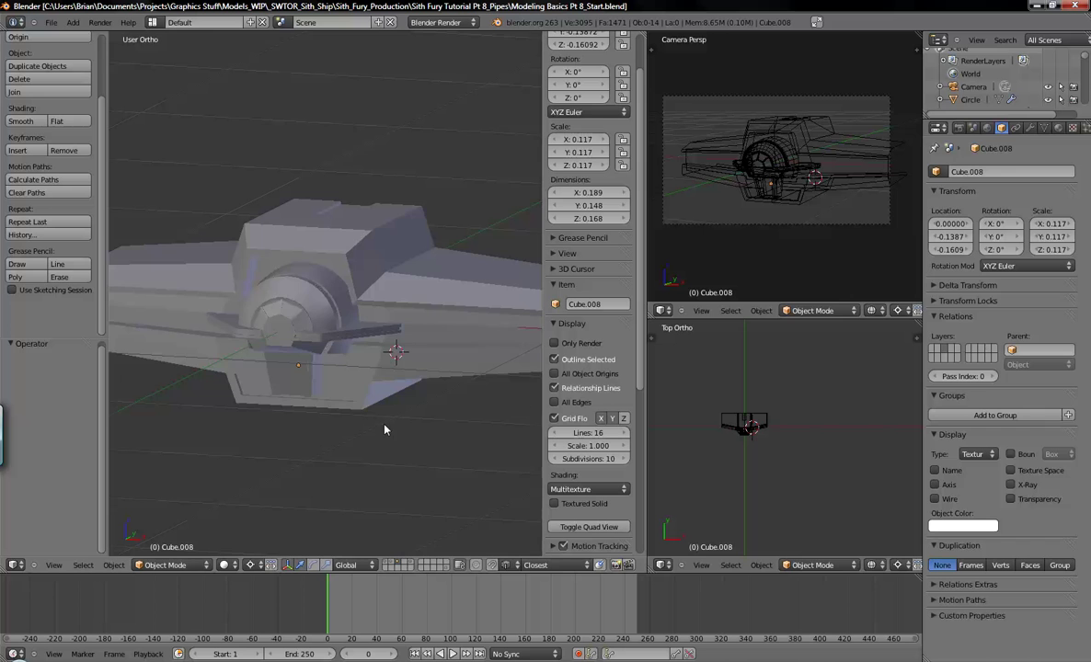
{"action": "key", "text": "shift+c"}
{"action": "left_click", "coordinate": [408, 564]}
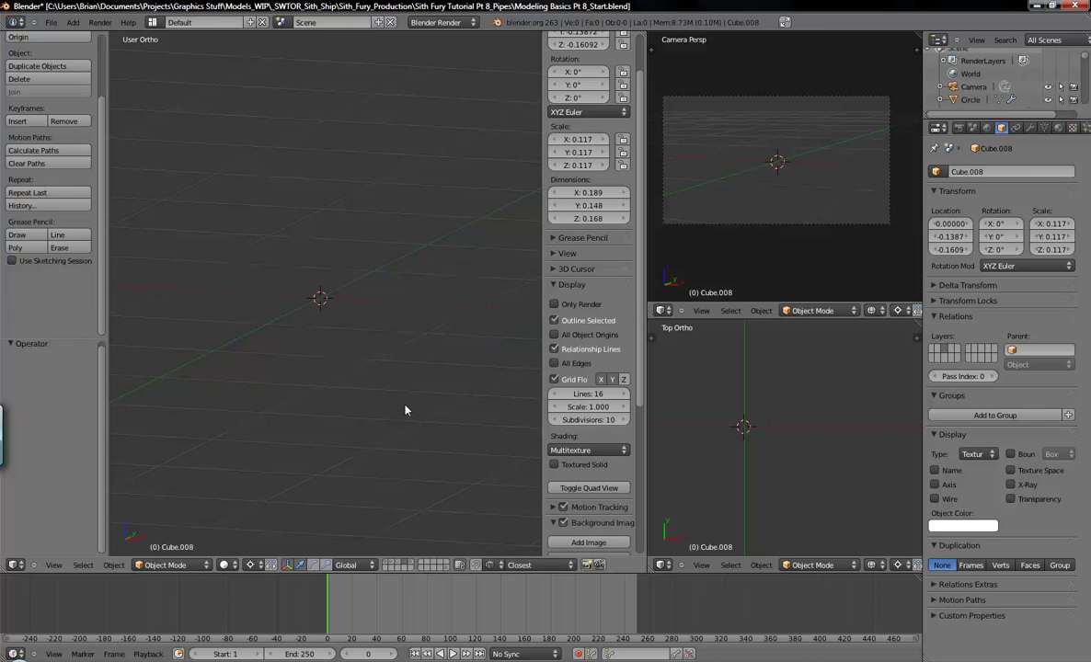
Step: Widen the main viewport in top view and add a Bezier curve at the origin
{"action": "key", "text": "KP_7"}
{"action": "left_click_drag", "start_coordinate": [645, 259], "coordinate": [799, 257]}
{"action": "middle_click_drag", "start_coordinate": [448, 336], "coordinate": [407, 331], "text": "shift"}
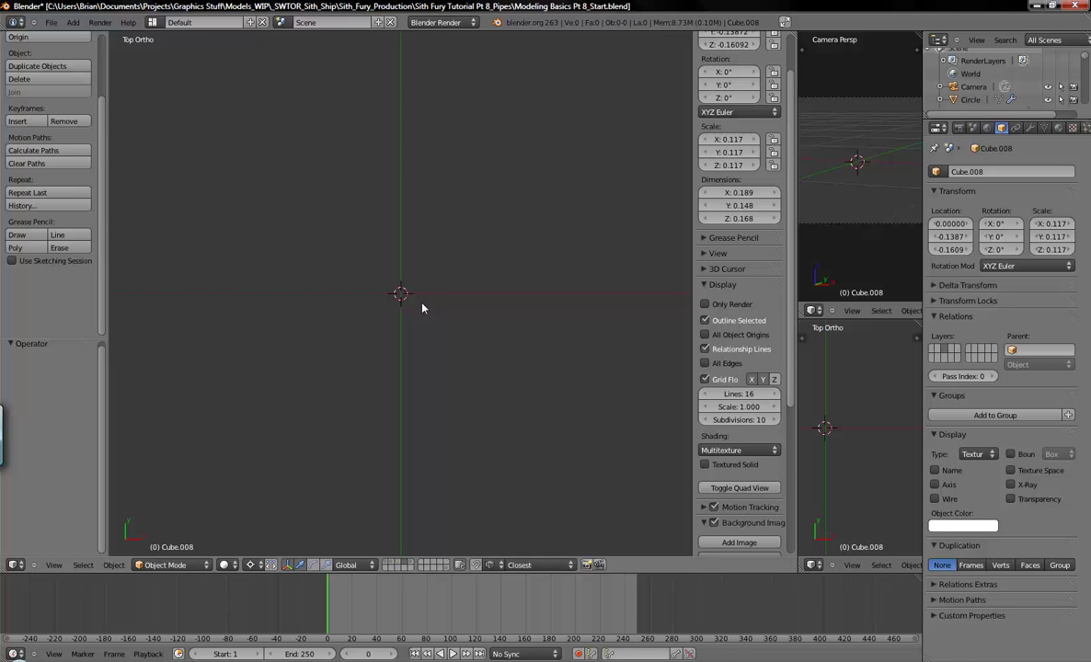
{"action": "key", "text": "shift+a"}
{"action": "mouse_move", "coordinate": [368, 369]}
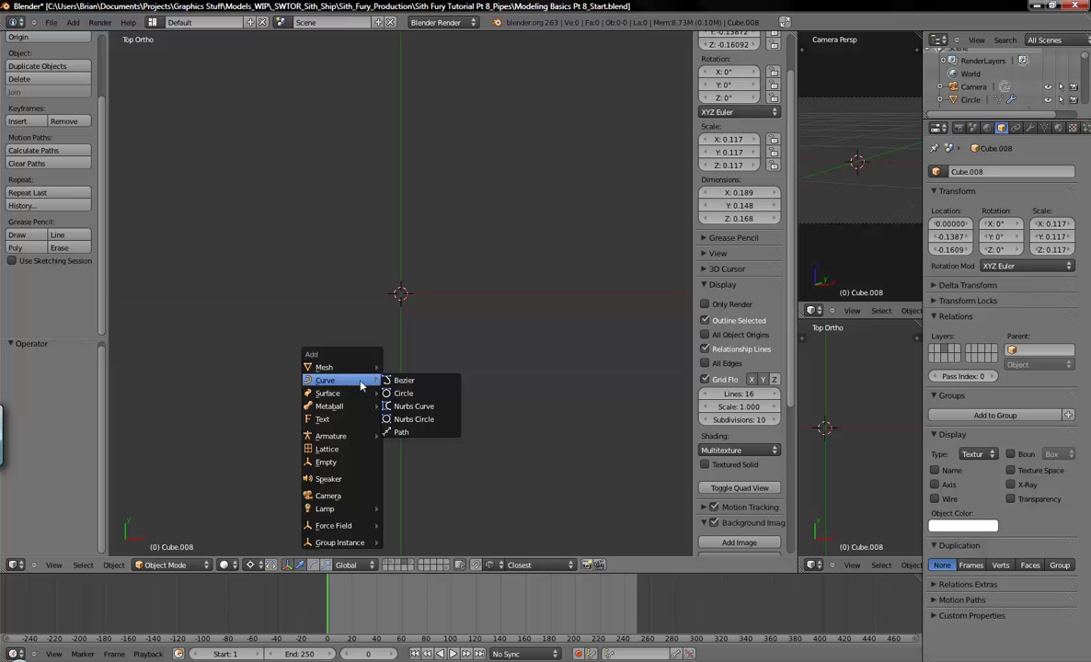
{"action": "left_click", "coordinate": [409, 382]}
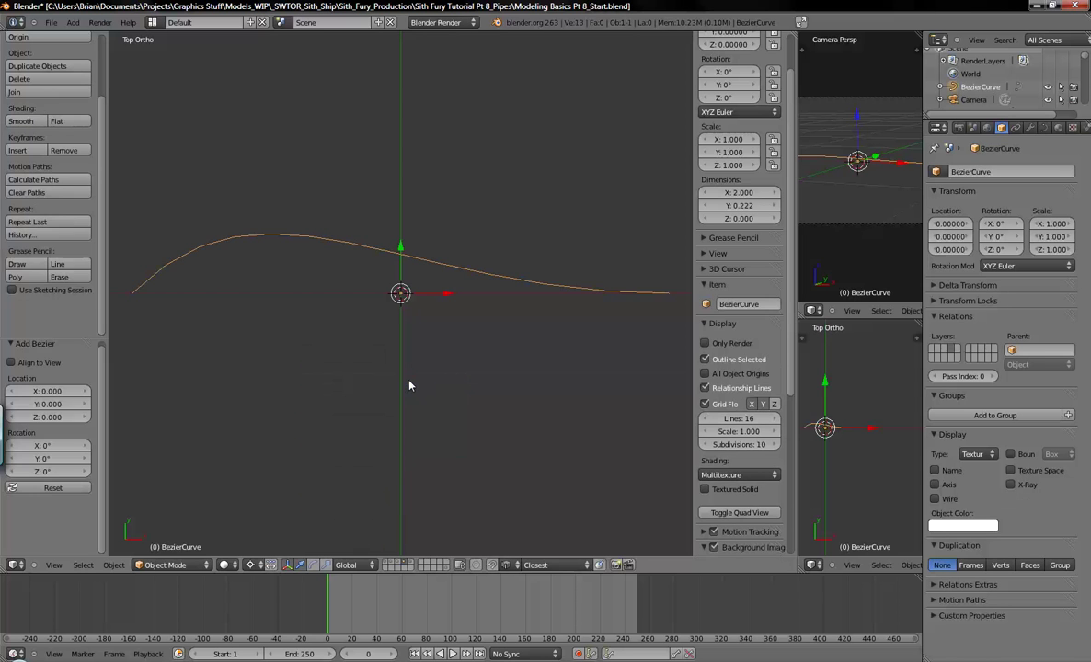
Step: Try moving the Bezier curve's start point in Edit Mode
{"action": "scroll", "coordinate": [409, 381], "scroll_direction": "down", "scroll_amount": 1}
{"action": "middle_click_drag", "start_coordinate": [488, 355], "coordinate": [467, 367], "text": "shift"}
{"action": "key", "text": "Tab"}
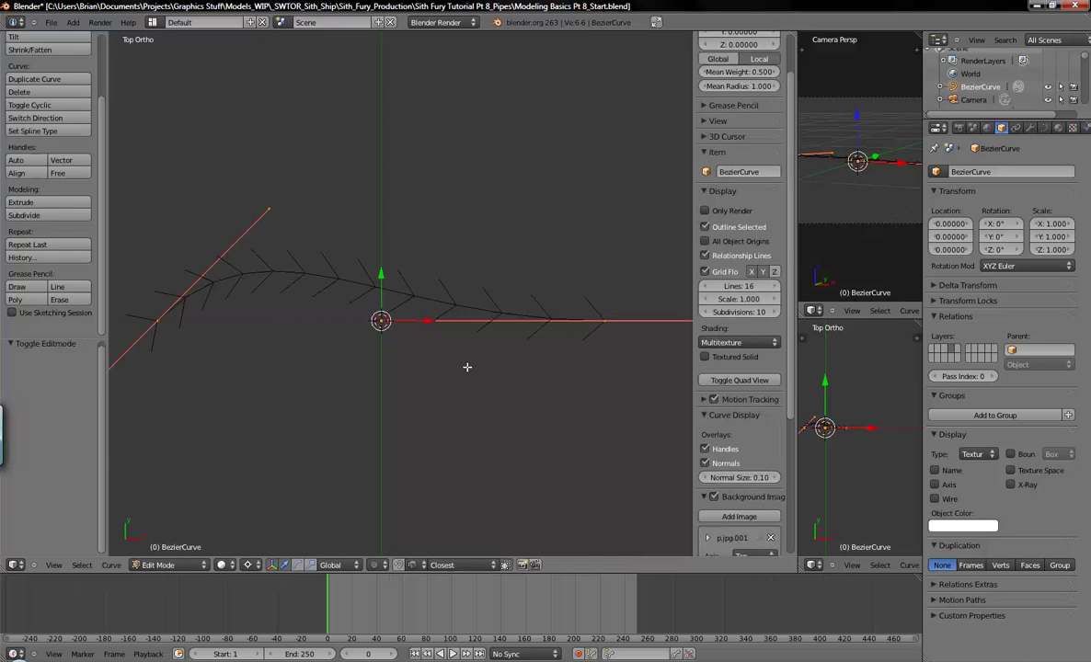
{"action": "right_click", "coordinate": [604, 322]}
{"action": "middle_click_drag", "start_coordinate": [557, 405], "coordinate": [526, 363], "text": "shift"}
{"action": "scroll", "coordinate": [526, 362], "scroll_direction": "down", "scroll_amount": 3}
{"action": "right_click_drag", "start_coordinate": [299, 316], "coordinate": [303, 339]}
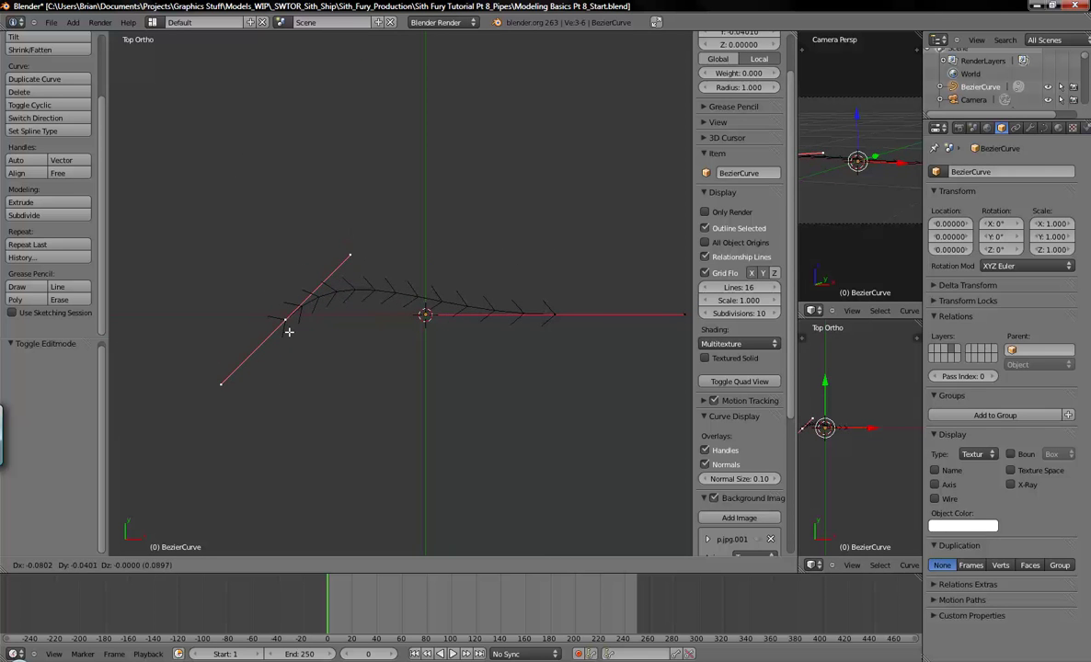
{"action": "left_click", "coordinate": [291, 329]}
{"action": "key", "text": "g"}
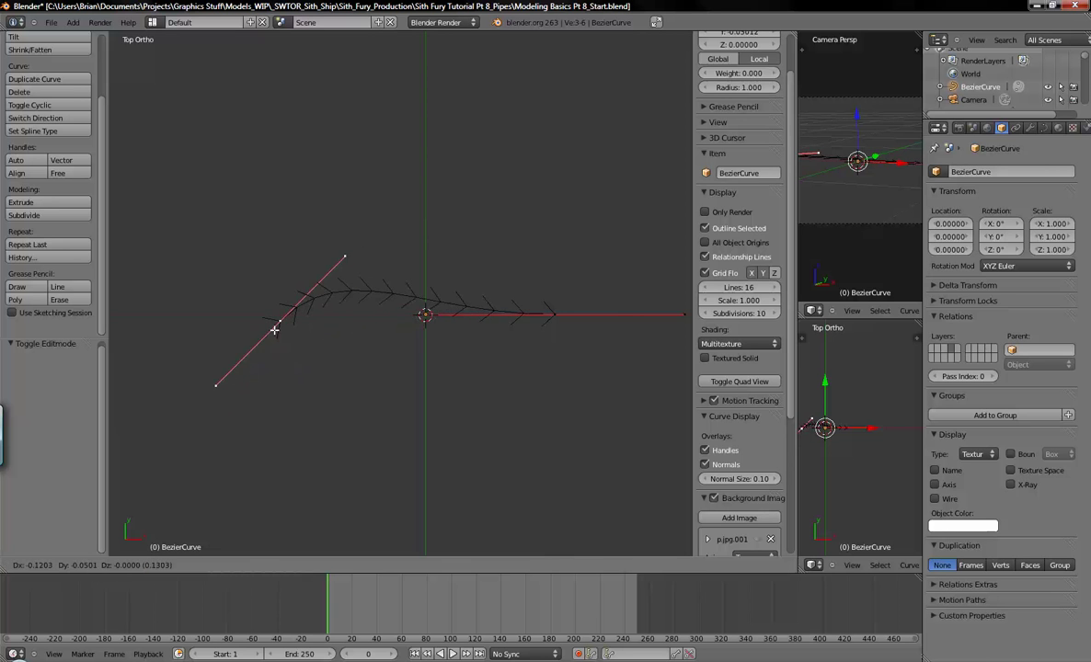
{"action": "right_click", "coordinate": [273, 330]}
Step: Try swinging the end point's outer handle to reshape the curve, cancel it and return to Object Mode
{"action": "key", "text": "g"}
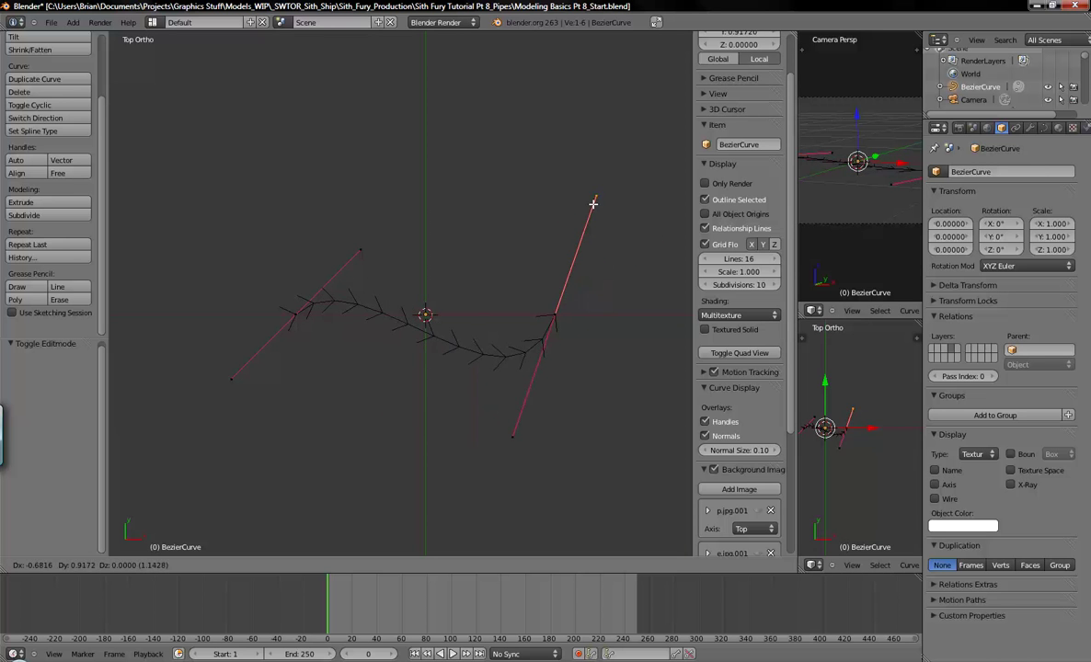
{"action": "right_click", "coordinate": [590, 385]}
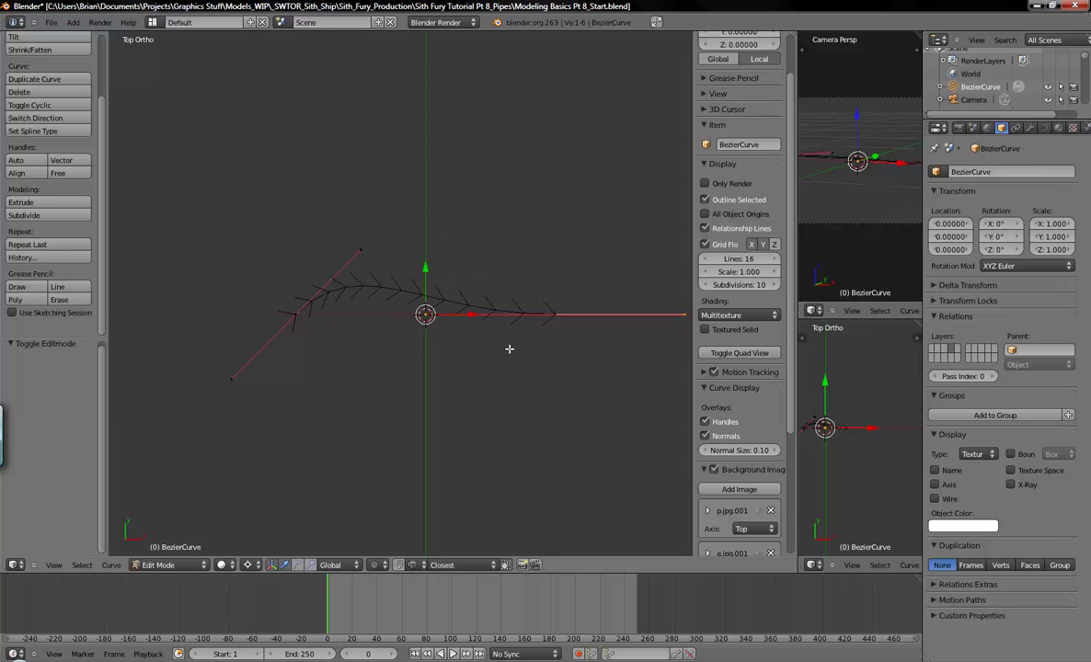
{"action": "middle_click_drag", "start_coordinate": [534, 402], "coordinate": [465, 383], "text": "shift"}
{"action": "scroll", "coordinate": [453, 414], "scroll_direction": "down", "scroll_amount": 2}
{"action": "key", "text": "Tab"}
{"action": "scroll", "coordinate": [465, 384], "scroll_direction": "up", "scroll_amount": 1}
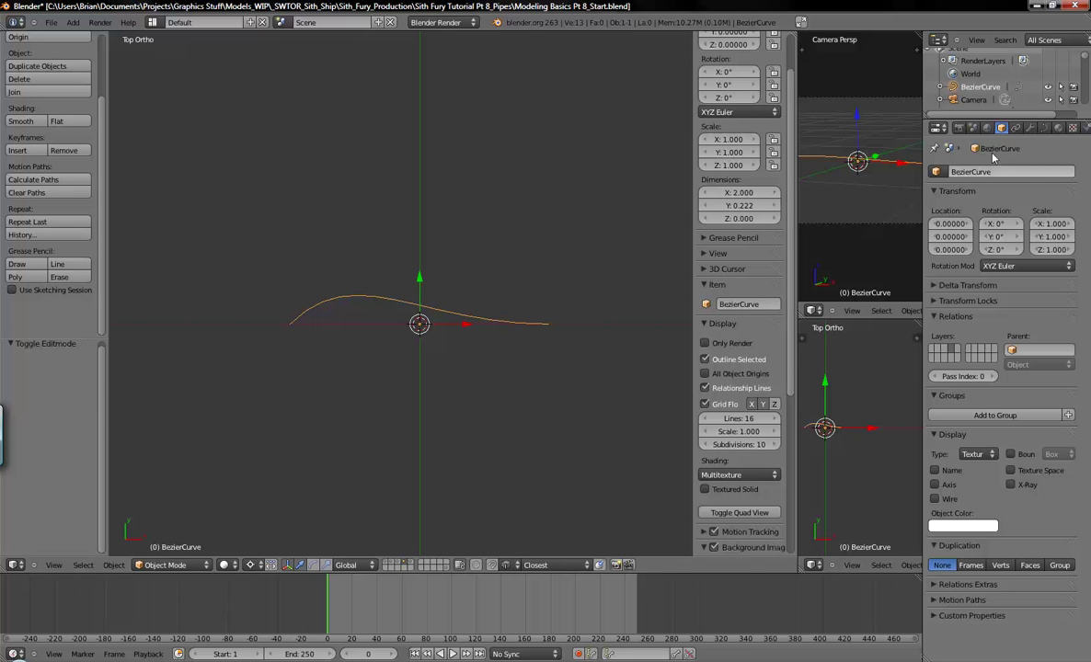
Step: Open the Bezier curve's data properties
{"action": "left_click", "coordinate": [1042, 128]}
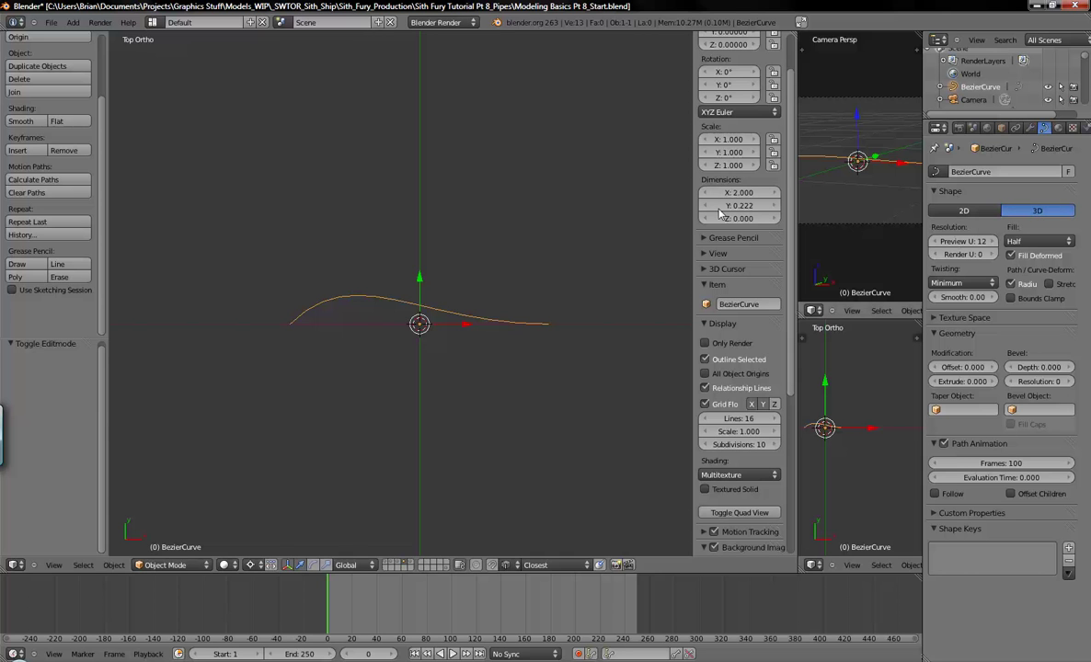
{"action": "scroll", "coordinate": [534, 292], "scroll_direction": "up", "scroll_amount": 2}
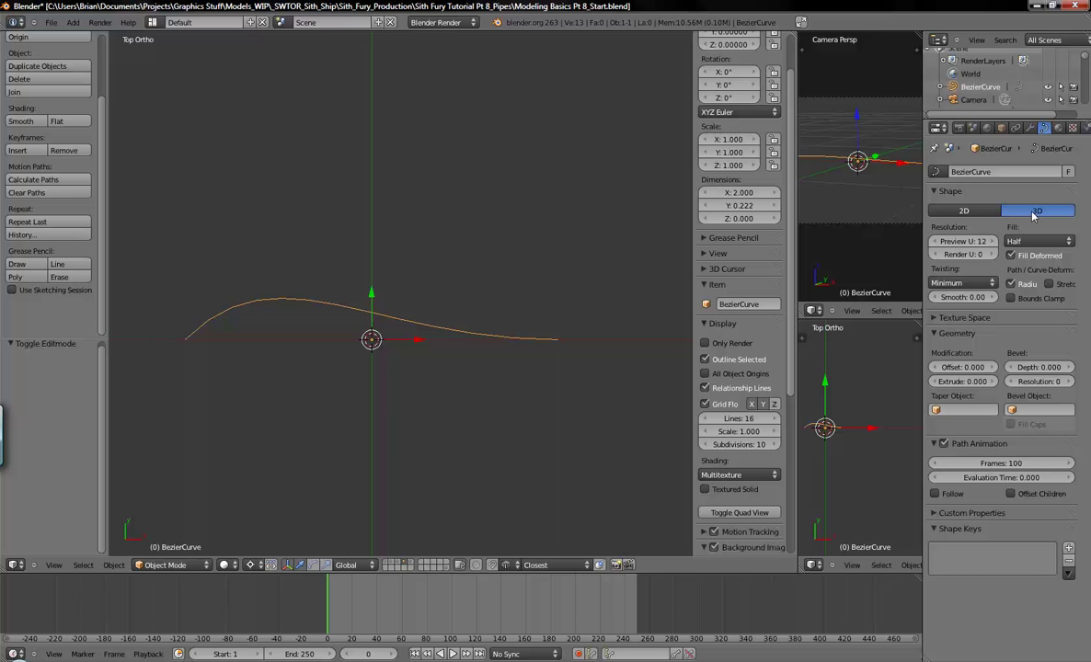
Step: Try raising the curve's end point along the Z axis in Edit Mode, and undo the move
{"action": "middle_click_drag", "start_coordinate": [367, 347], "coordinate": [392, 286]}
{"action": "key", "text": "Tab"}
{"action": "right_click", "coordinate": [565, 348]}
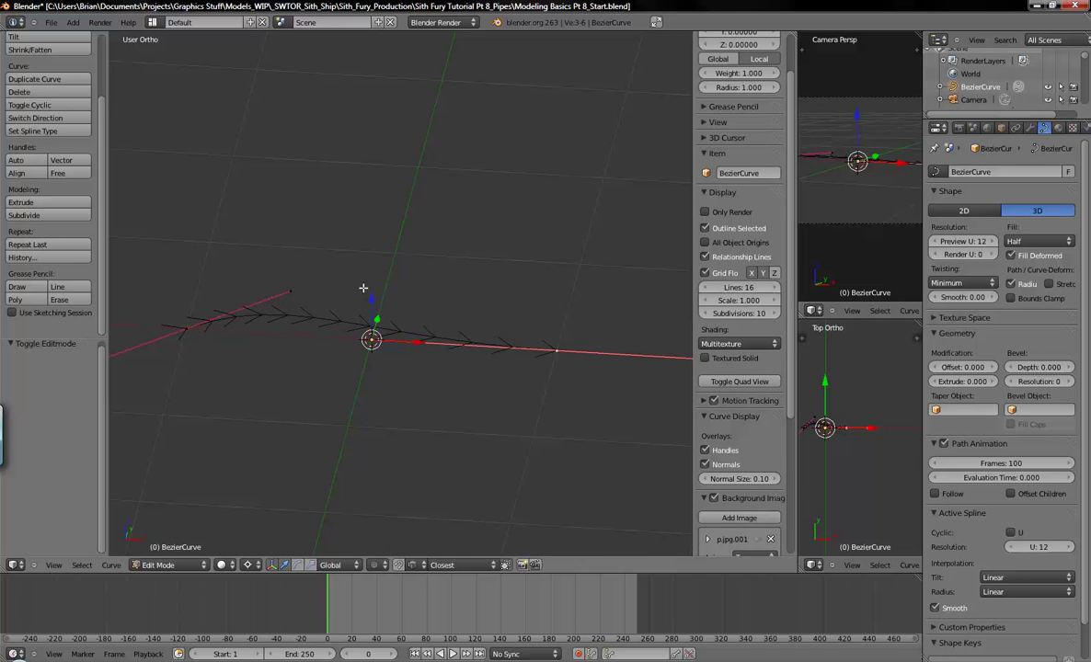
{"action": "left_click_drag", "start_coordinate": [371, 299], "coordinate": [351, 134]}
{"action": "key", "text": "ctrl+z"}
Step: Try moving the end point with the curve shape set to 2D, and restore the 3D shape in Object Mode
{"action": "left_click", "coordinate": [965, 211]}
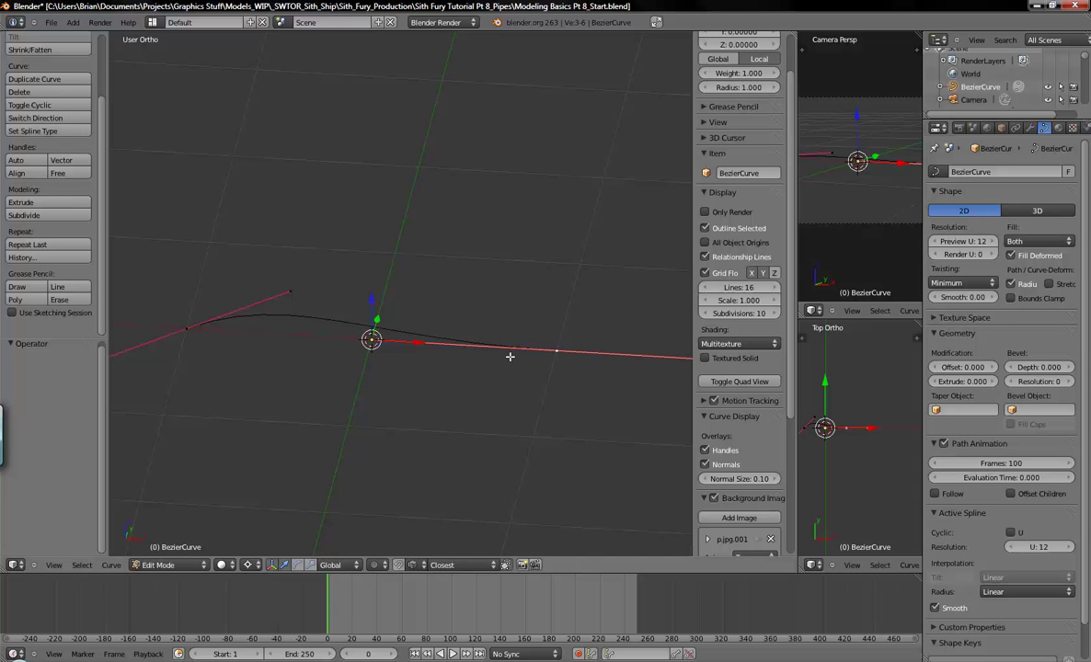
{"action": "key", "text": "g"}
{"action": "right_click", "coordinate": [539, 197]}
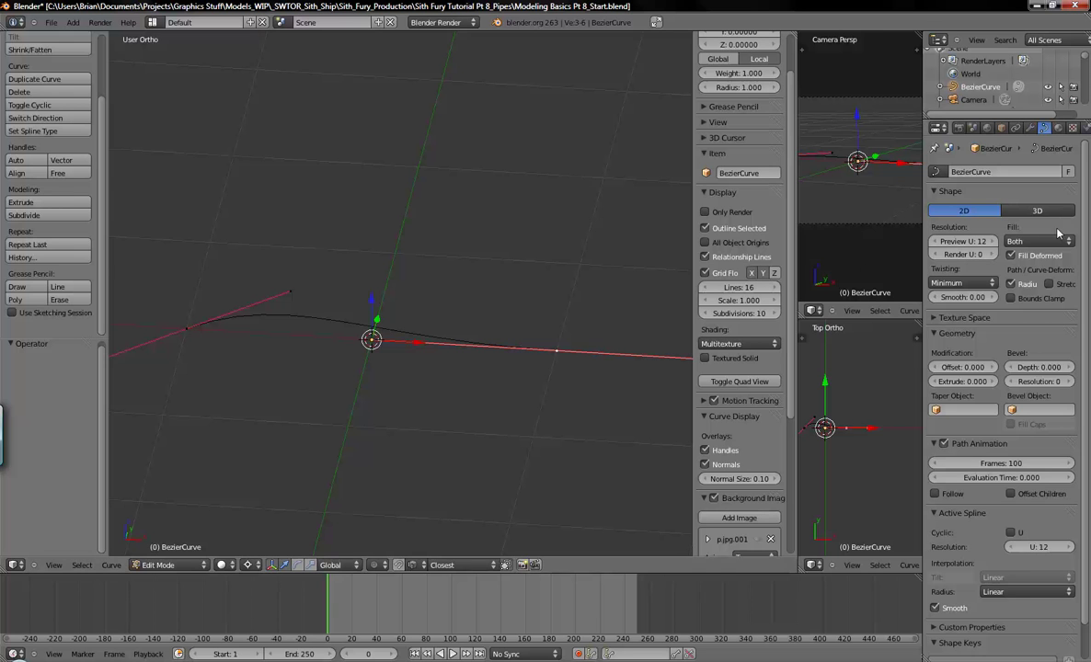
{"action": "left_click", "coordinate": [1037, 211]}
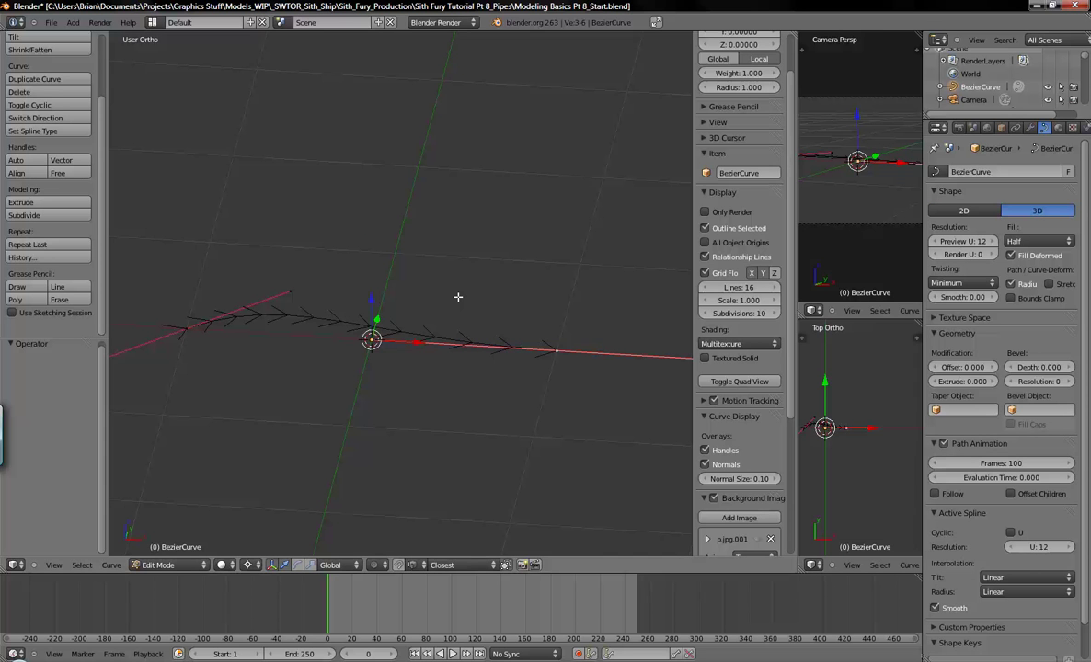
{"action": "key", "text": "KP_7"}
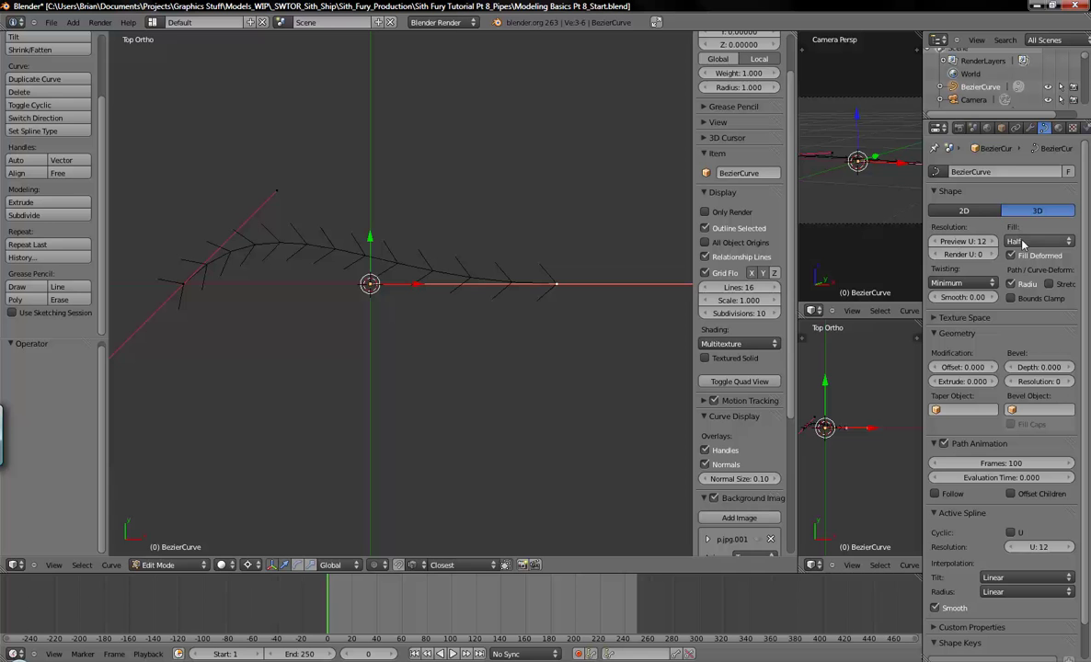
{"action": "key", "text": "Tab"}
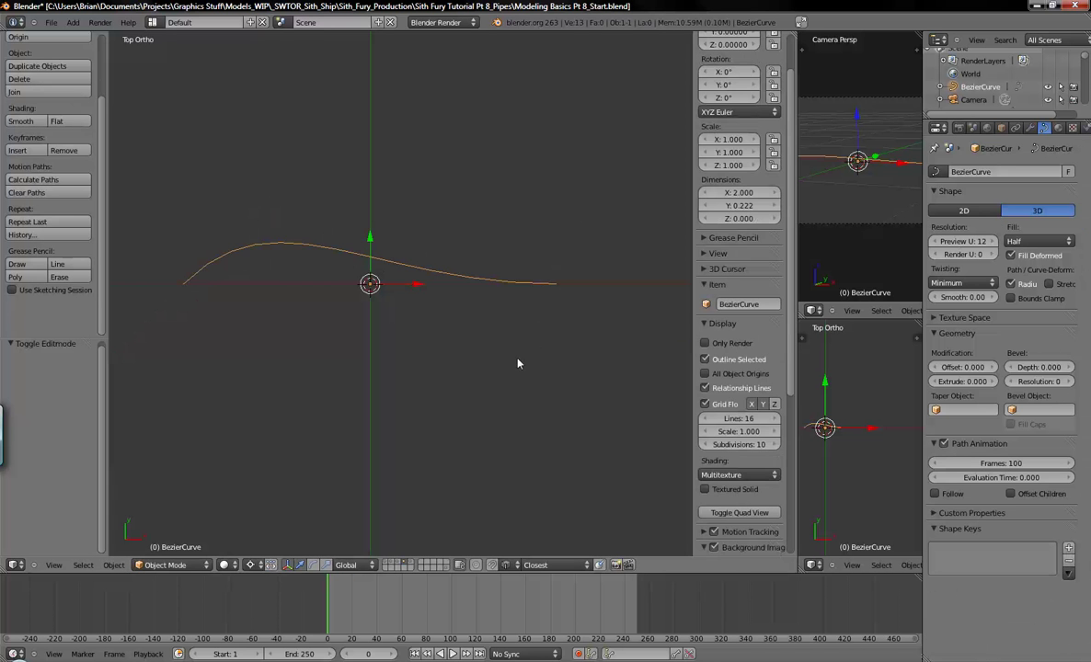
Step: Keep the fill mode at Half and set the curve's bevel depth to 0.132
{"action": "middle_click_drag", "start_coordinate": [516, 360], "coordinate": [416, 275]}
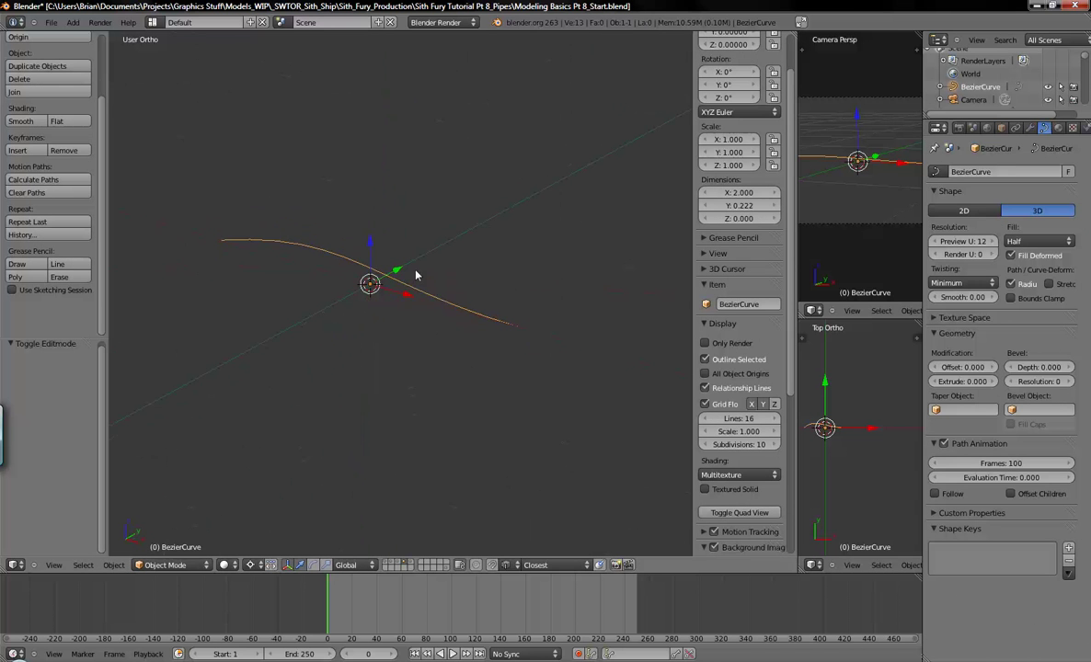
{"action": "left_click", "coordinate": [1026, 241]}
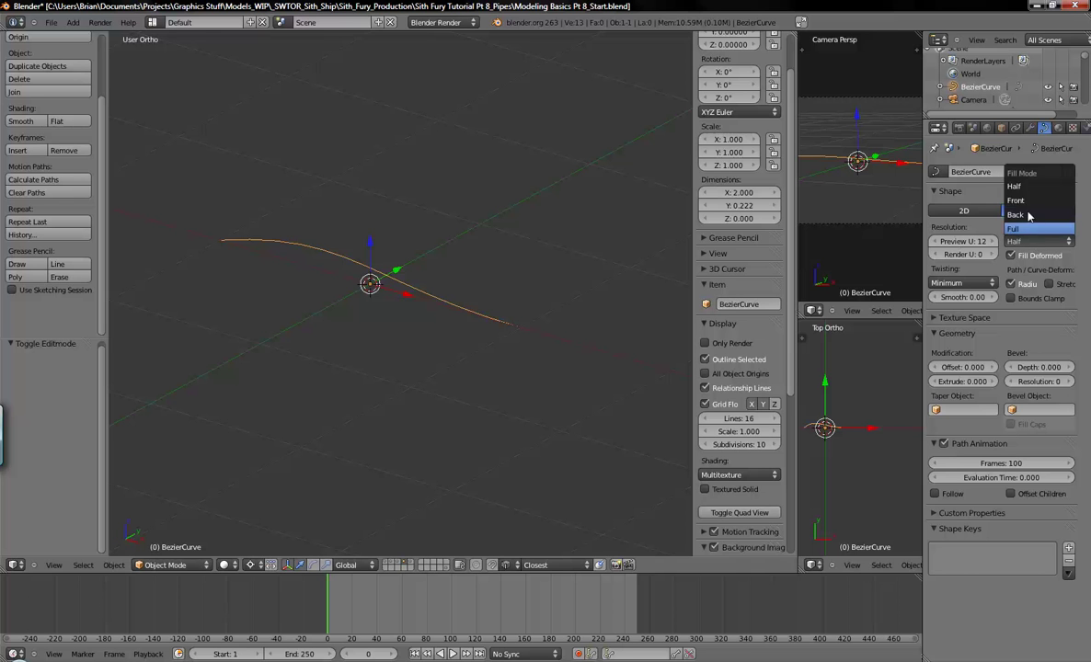
{"action": "left_click", "coordinate": [1025, 240]}
{"action": "middle_click_drag", "start_coordinate": [472, 327], "coordinate": [509, 366], "text": "shift"}
{"action": "scroll", "coordinate": [510, 359], "scroll_direction": "up", "scroll_amount": 5}
{"action": "middle_click_drag", "start_coordinate": [555, 330], "coordinate": [528, 272], "text": "shift"}
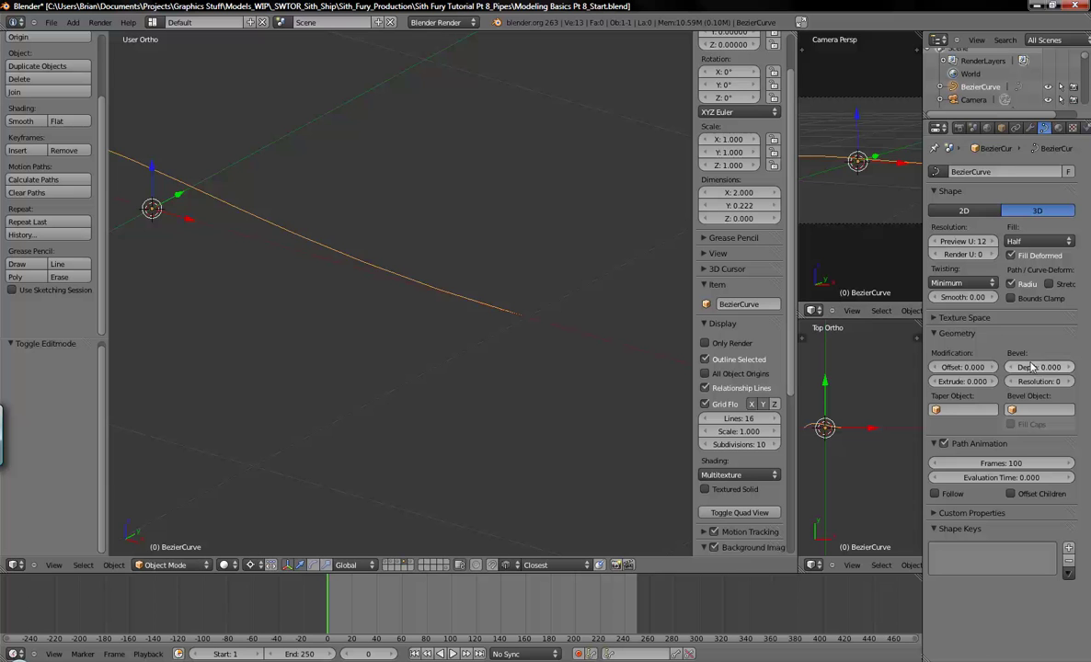
{"action": "left_click_drag", "start_coordinate": [1043, 368], "coordinate": [1056, 368]}
{"action": "middle_click_drag", "start_coordinate": [464, 288], "coordinate": [497, 290], "text": "shift"}
{"action": "scroll", "coordinate": [544, 293], "scroll_direction": "down", "scroll_amount": 2}
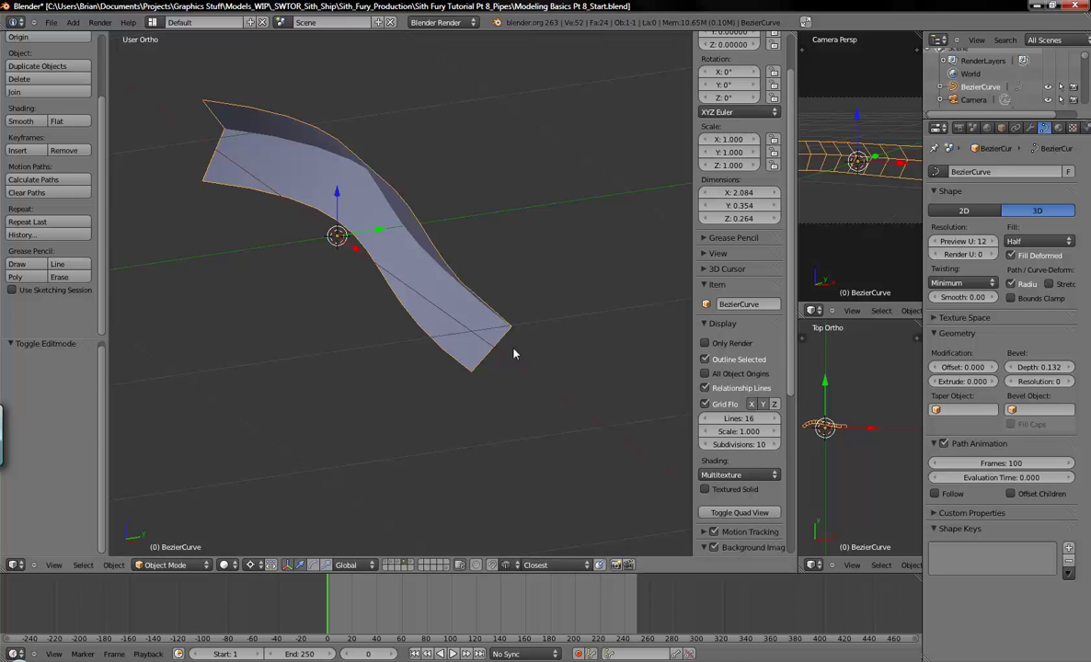
Step: Try the Front and Back fill modes on the beveled curve and settle on Full
{"action": "left_click", "coordinate": [1013, 241]}
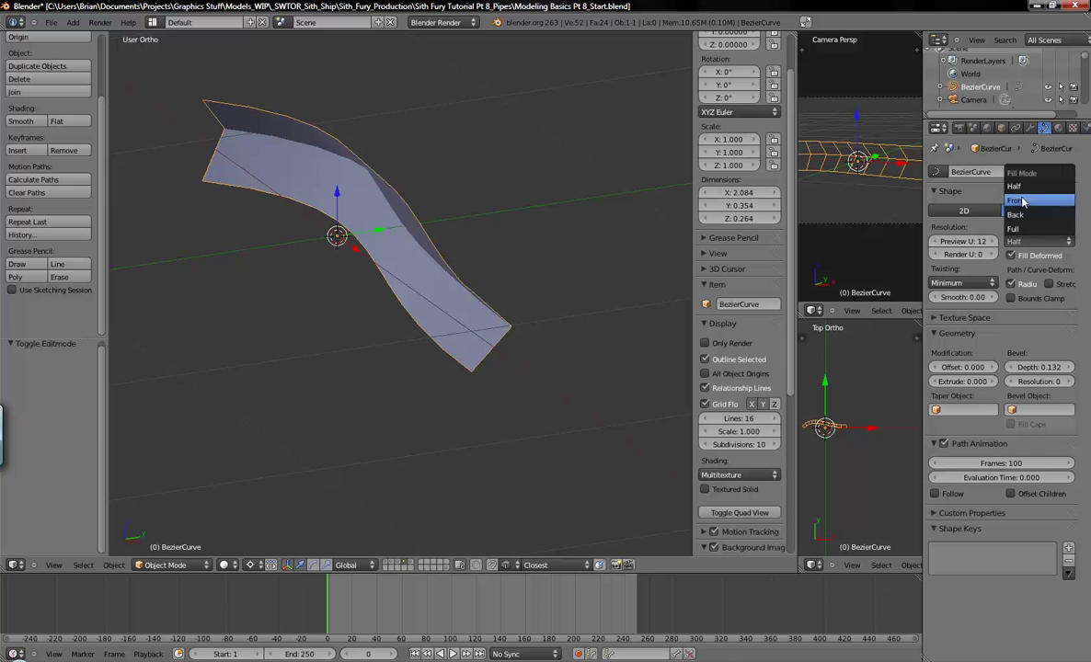
{"action": "left_click", "coordinate": [1015, 201]}
{"action": "left_click", "coordinate": [1018, 241]}
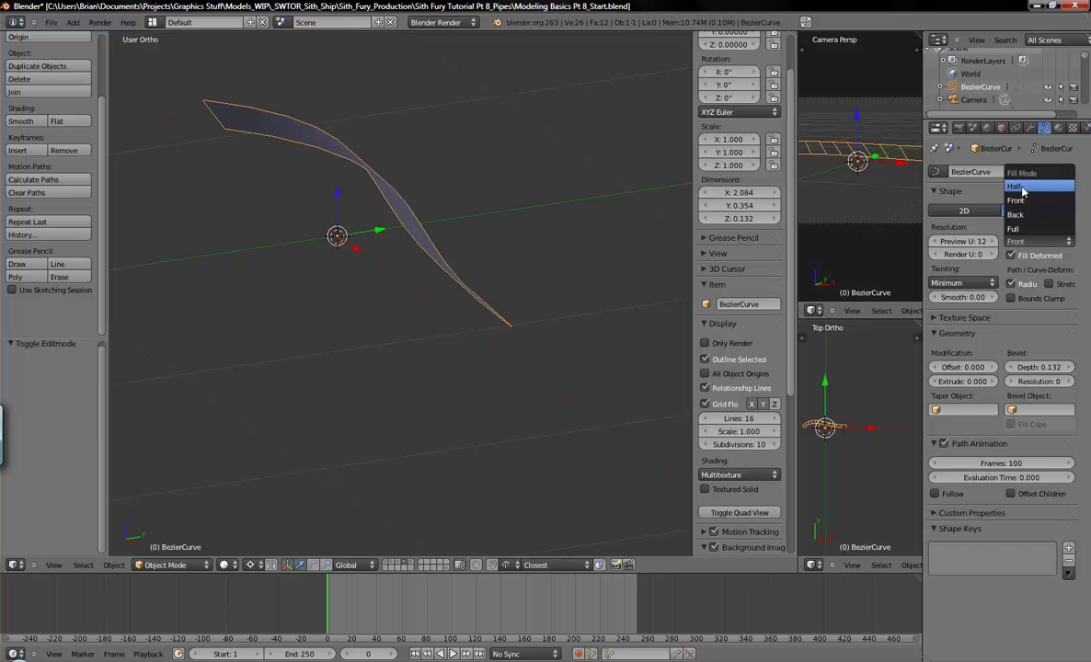
{"action": "left_click", "coordinate": [1016, 214]}
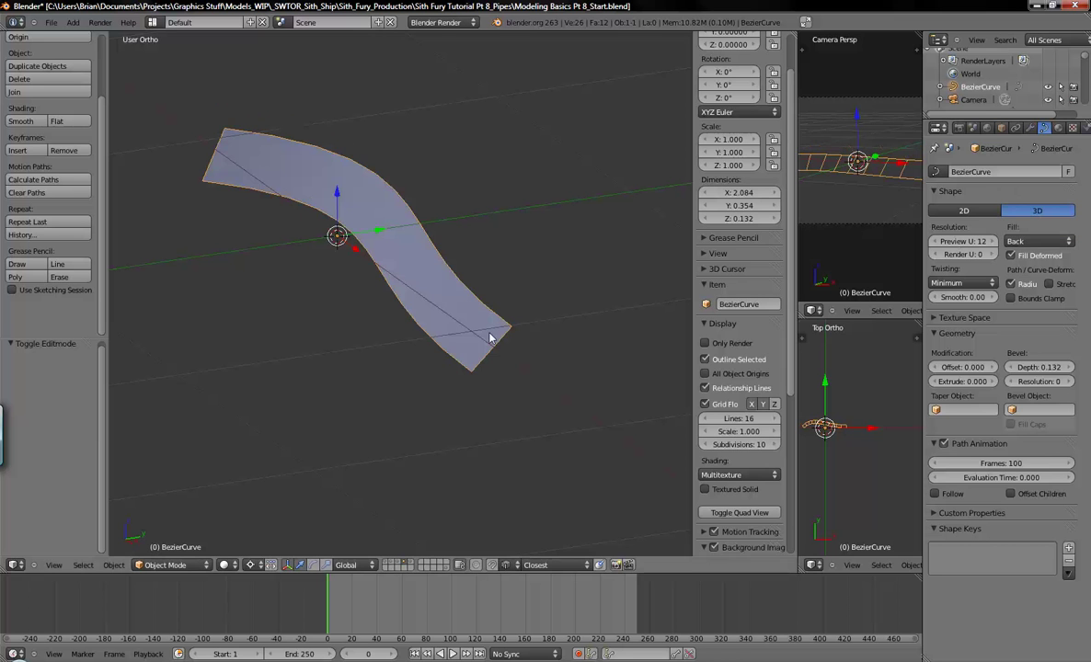
{"action": "left_click", "coordinate": [1021, 241]}
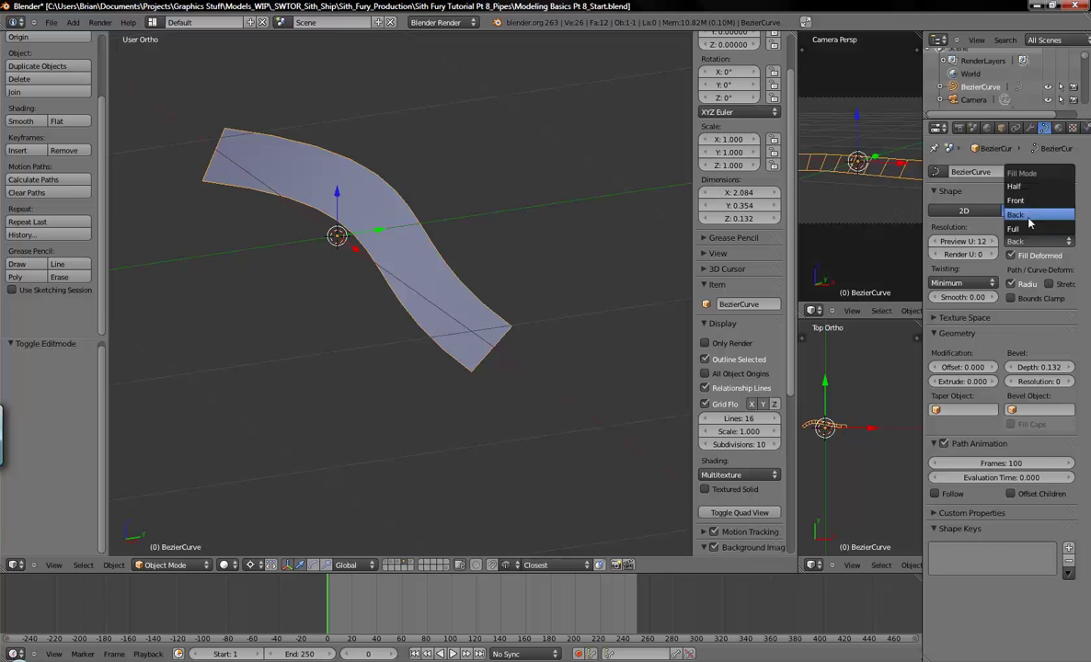
{"action": "left_click", "coordinate": [1021, 228]}
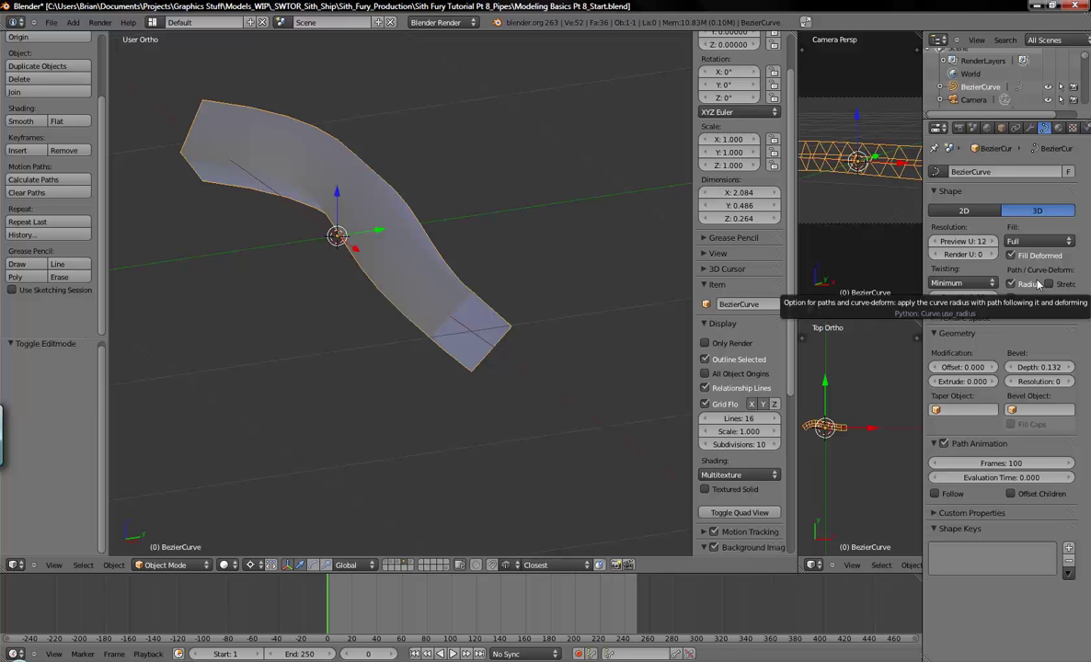
Step: Reset the curve's bevel depth to 0 and raise it again to about 0.127
{"action": "left_click", "coordinate": [1029, 369]}
{"action": "type", "text": "0"}
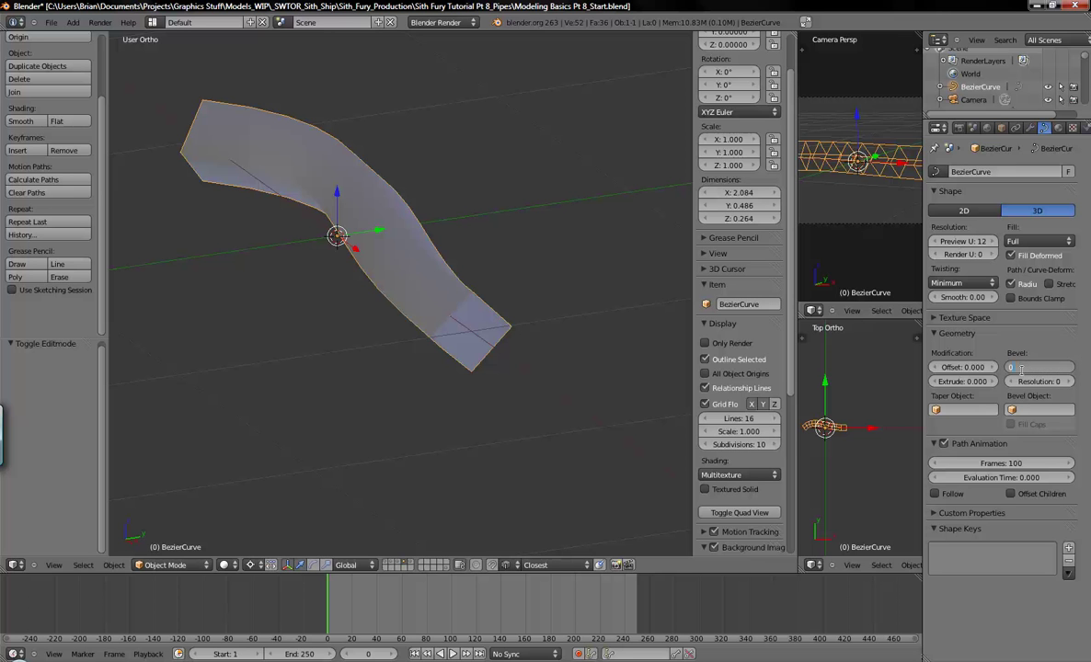
{"action": "key", "text": "Return"}
{"action": "mouse_move", "coordinate": [1021, 369]}
{"action": "left_mouse_down"}
{"action": "mouse_move", "coordinate": [1066, 368]}
{"action": "mouse_move", "coordinate": [1038, 369]}
{"action": "left_mouse_up"}
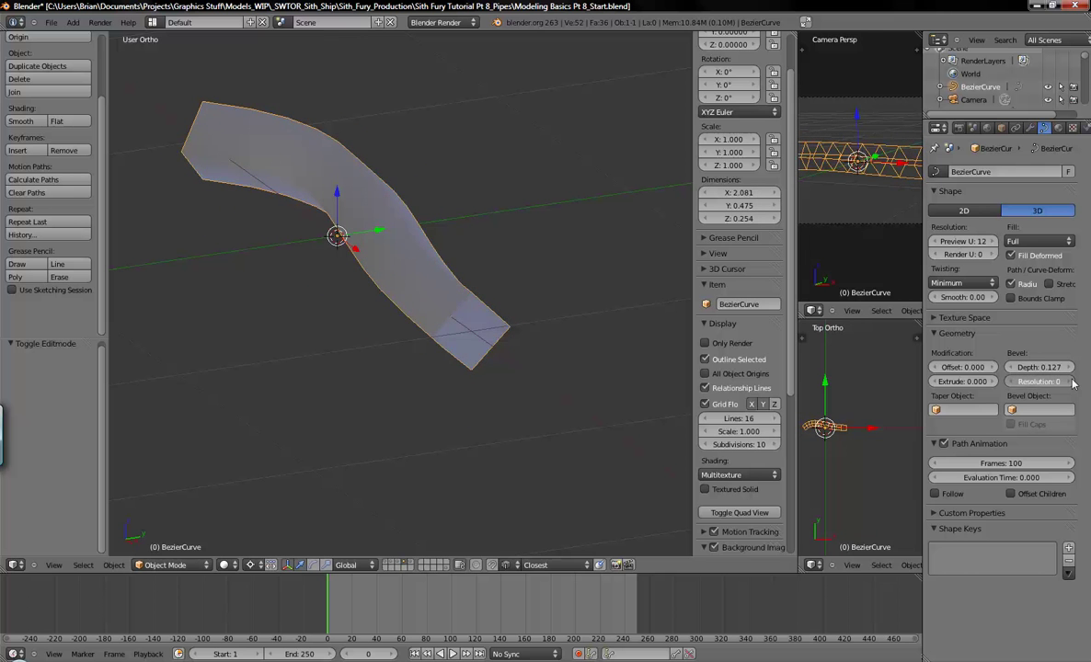
Step: Increase the curve's bevel resolution to 10 for a smooth round pipe
{"action": "left_click", "coordinate": [1069, 382]}
{"action": "left_click", "coordinate": [1069, 382]}
{"action": "left_click", "coordinate": [1069, 382]}
{"action": "left_click", "coordinate": [1069, 381]}
{"action": "left_click", "coordinate": [1069, 382]}
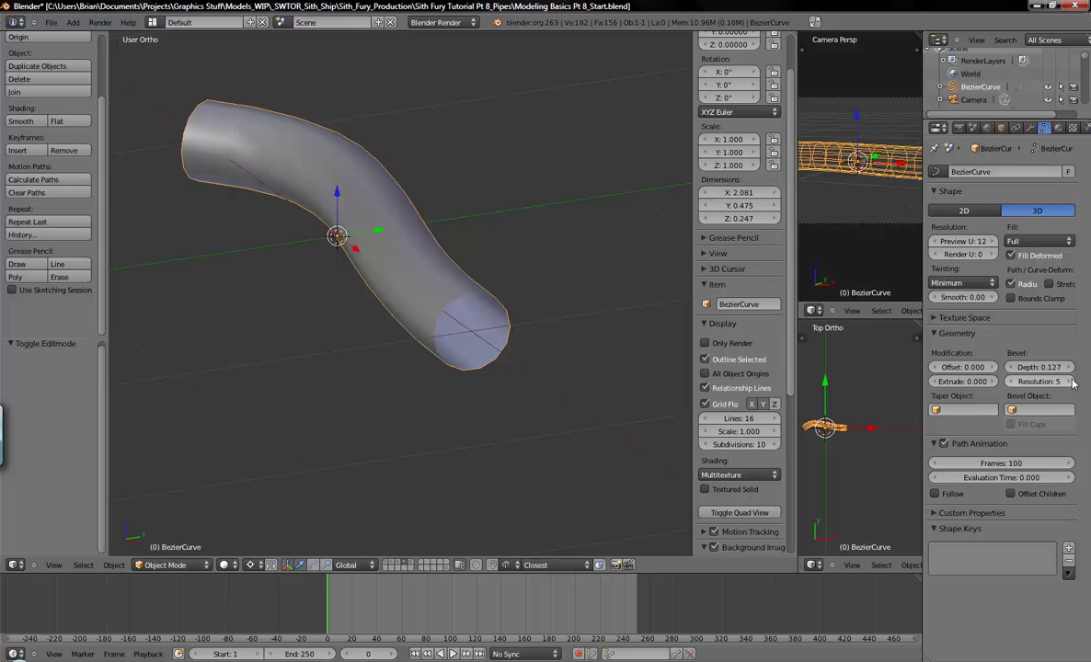
{"action": "left_click", "coordinate": [1069, 382]}
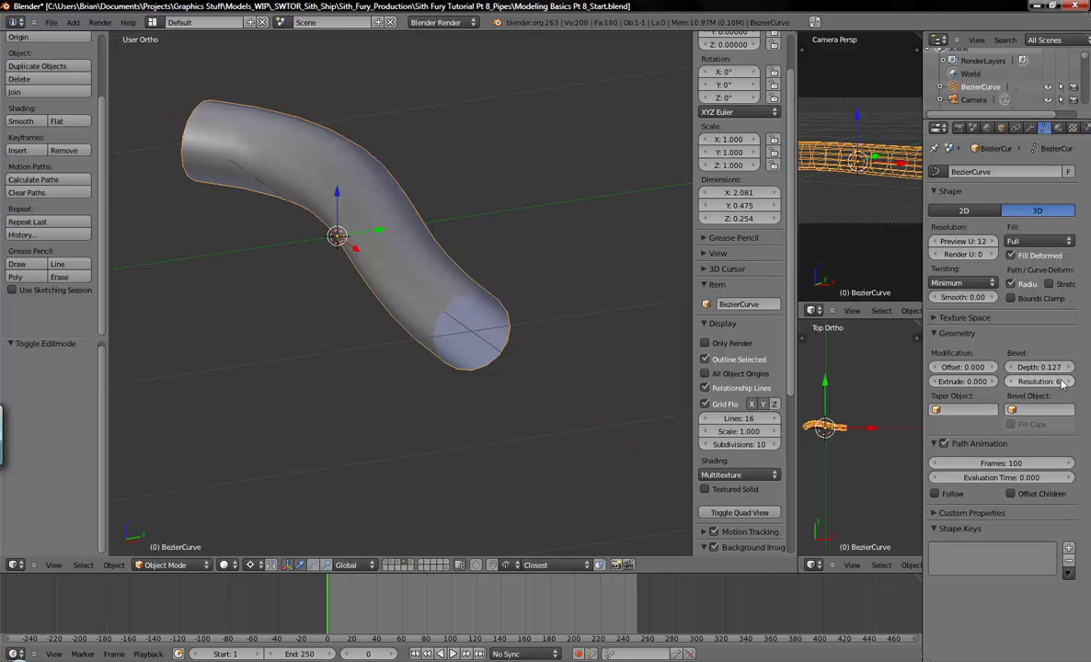
{"action": "left_click", "coordinate": [1070, 381]}
{"action": "left_click", "coordinate": [1070, 382]}
{"action": "left_click", "coordinate": [1070, 382]}
{"action": "left_click", "coordinate": [1070, 382]}
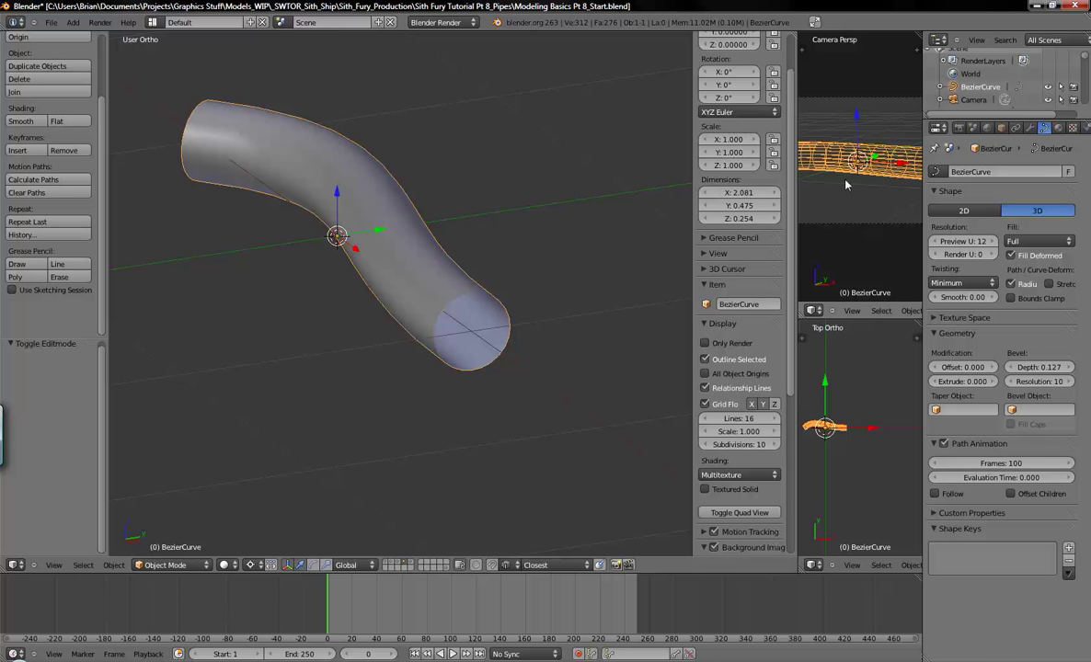
Step: Display the pipe in wireframe and examine its geometry density up close
{"action": "key", "text": "z"}
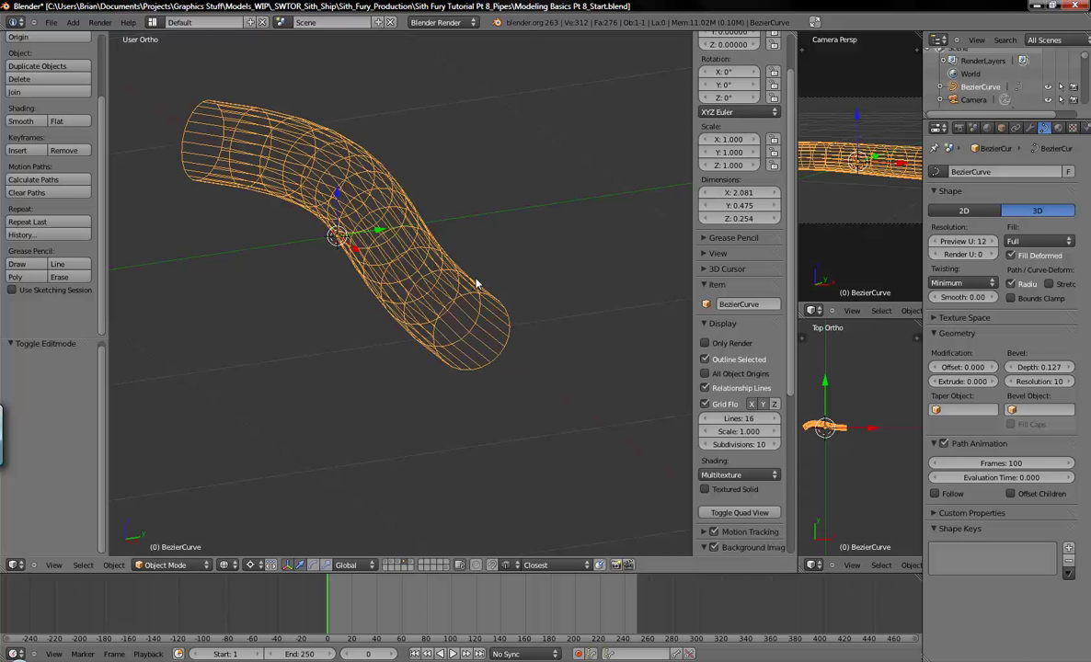
{"action": "scroll", "coordinate": [429, 324], "scroll_direction": "up", "scroll_amount": 2}
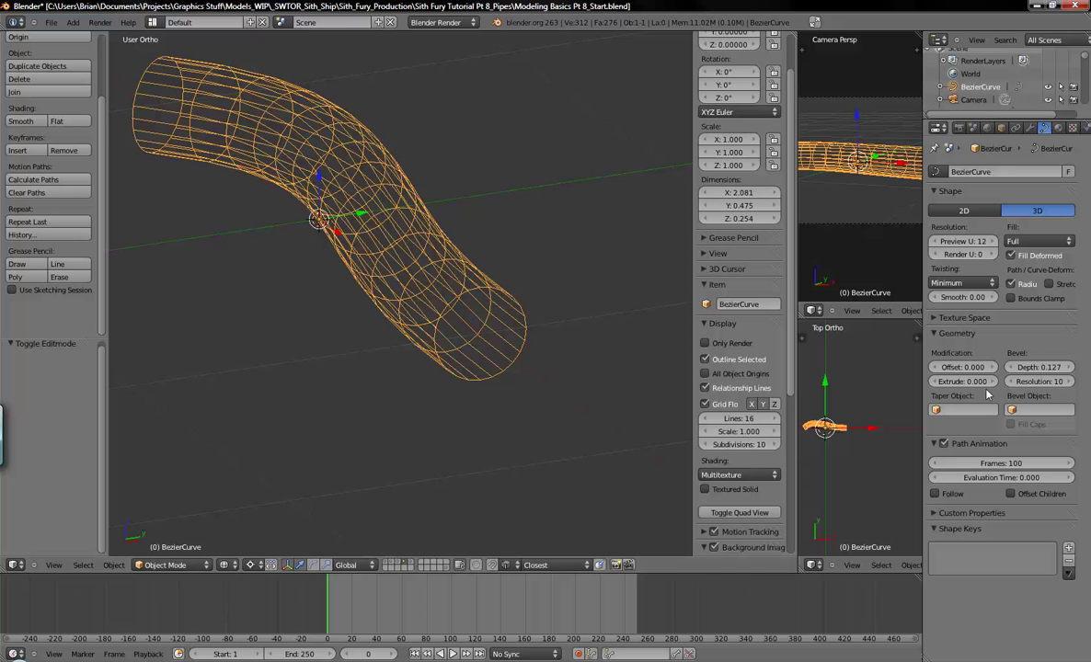
Step: Lower the curve's bevel resolution to 2 and raise it again to 5 for a moderately round pipe
{"action": "left_click", "coordinate": [1012, 381]}
{"action": "left_click", "coordinate": [1012, 381]}
{"action": "left_click", "coordinate": [1012, 381]}
{"action": "left_click", "coordinate": [1012, 381]}
{"action": "left_click", "coordinate": [1012, 381]}
{"action": "left_click", "coordinate": [1012, 381]}
{"action": "left_click", "coordinate": [1012, 381]}
{"action": "left_click", "coordinate": [1012, 381]}
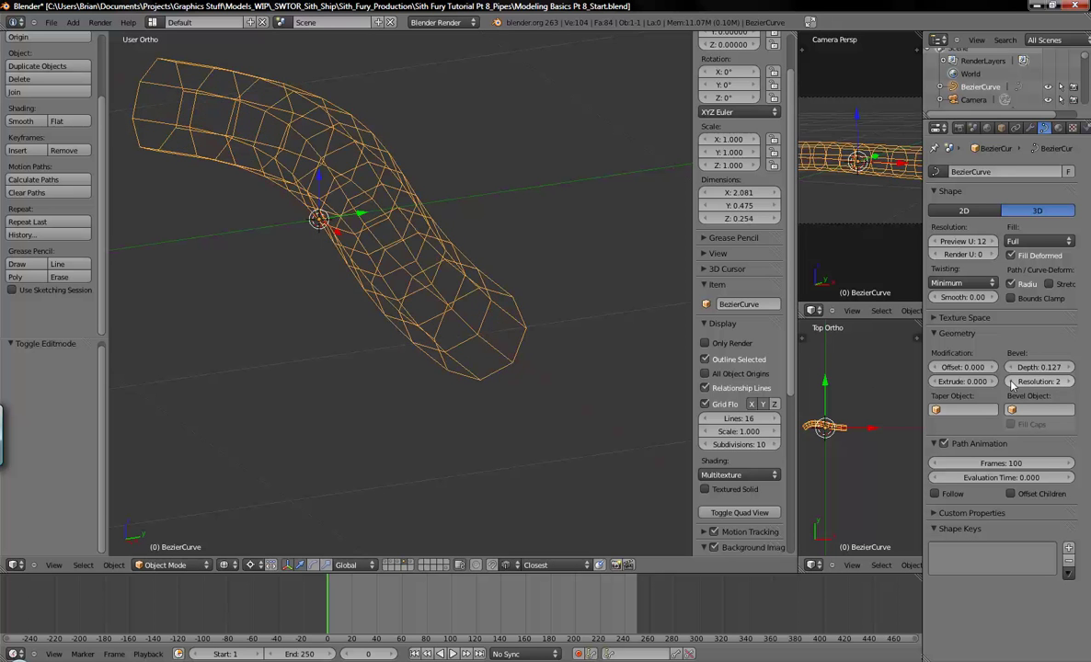
{"action": "left_click", "coordinate": [1070, 382]}
{"action": "left_click", "coordinate": [1070, 383]}
{"action": "left_click", "coordinate": [1070, 382]}
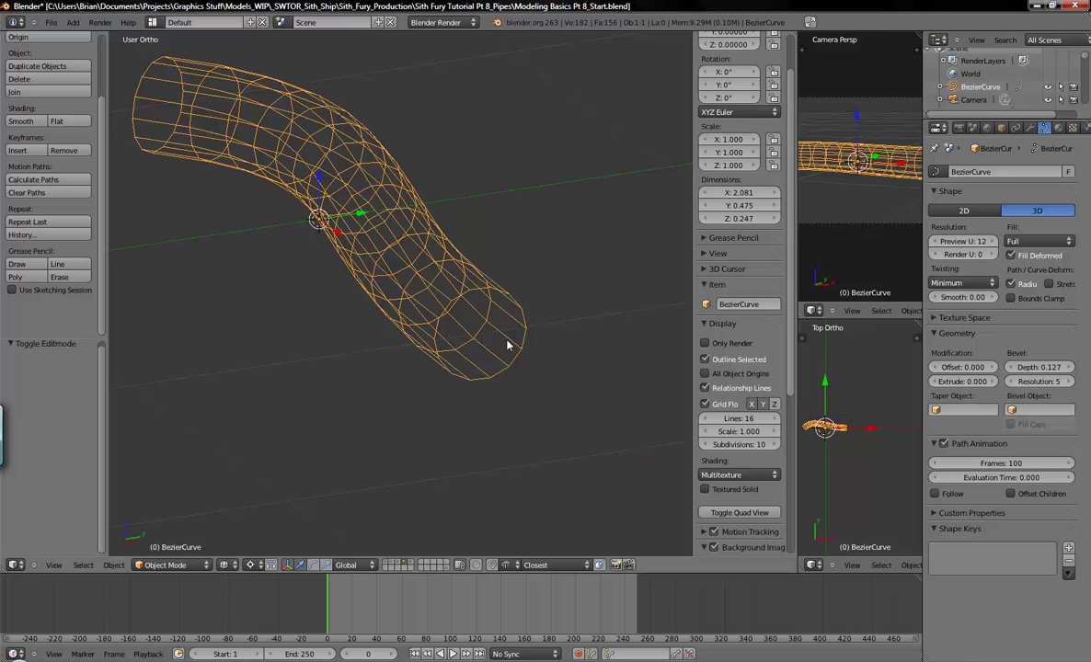
Step: Check the pipe's wireframe density at different distances, and display it as a solid from the top
{"action": "scroll", "coordinate": [509, 344], "scroll_direction": "up", "scroll_amount": 3}
{"action": "scroll", "coordinate": [508, 343], "scroll_direction": "down", "scroll_amount": 6}
{"action": "scroll", "coordinate": [509, 341], "scroll_direction": "down", "scroll_amount": 2}
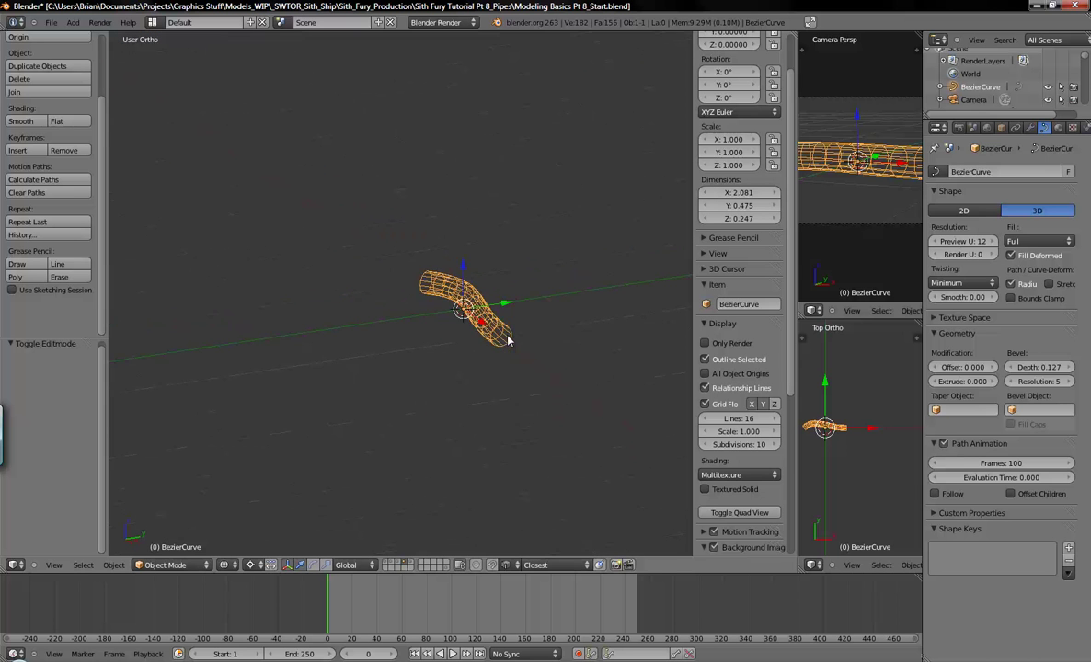
{"action": "scroll", "coordinate": [509, 342], "scroll_direction": "up", "scroll_amount": 5}
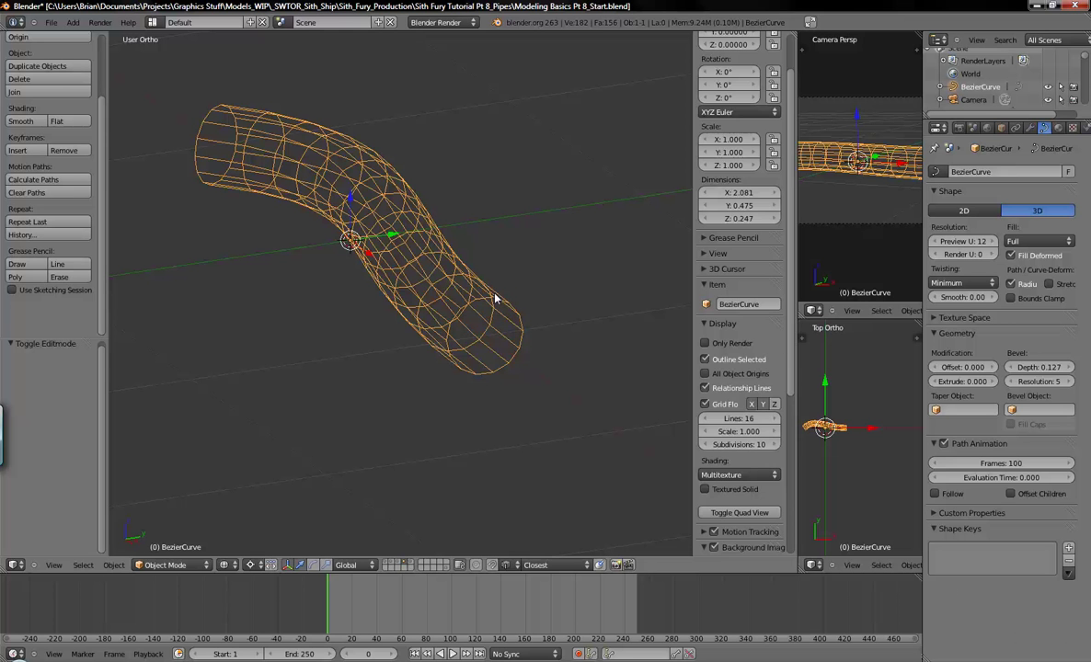
{"action": "key", "text": "z"}
{"action": "key", "text": "KP_7"}
{"action": "scroll", "coordinate": [426, 285], "scroll_direction": "up", "scroll_amount": 5}
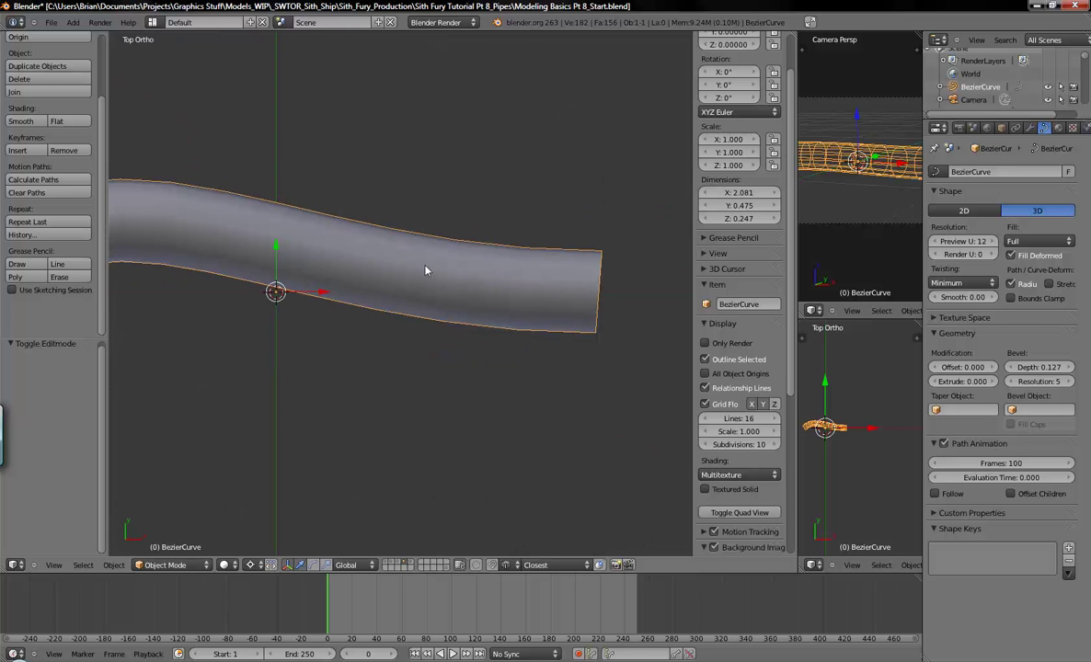
{"action": "scroll", "coordinate": [424, 260], "scroll_direction": "down", "scroll_amount": 6}
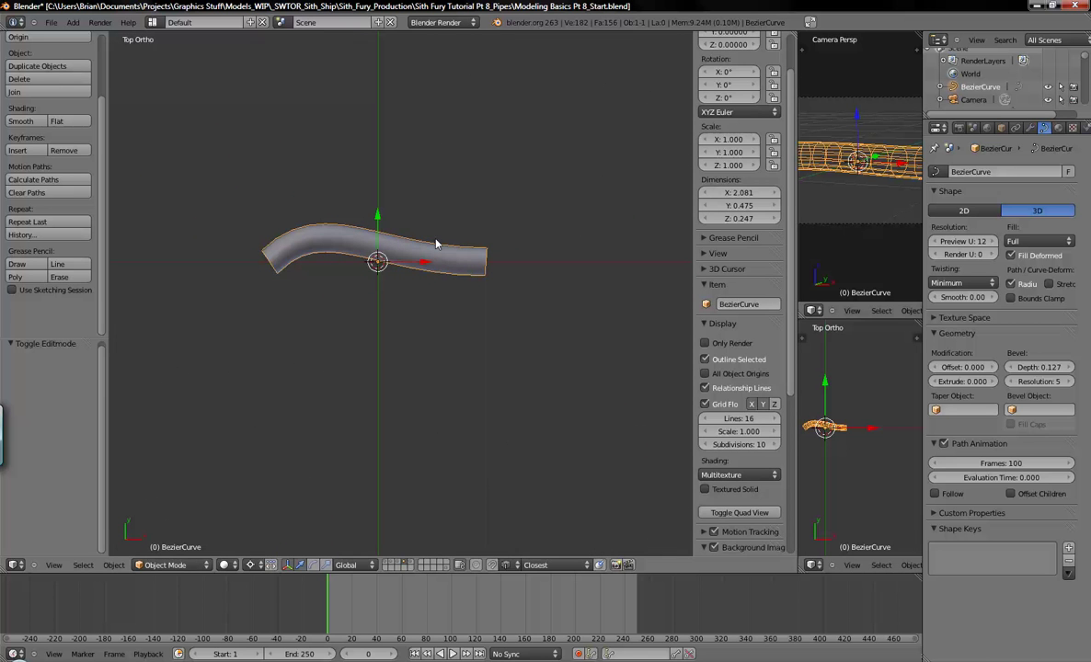
Step: In Edit Mode, move the outer handle of the pipe's right end point up by about 1.41 units in Y
{"action": "key", "text": "Tab"}
{"action": "mouse_move", "coordinate": [481, 260]}
{"action": "right_mouse_down"}
{"action": "mouse_move", "coordinate": [494, 316]}
{"action": "mouse_move", "coordinate": [482, 241]}
{"action": "right_mouse_up"}
{"action": "right_click", "coordinate": [486, 261]}
{"action": "middle_click_drag", "start_coordinate": [485, 261], "coordinate": [438, 292], "text": "shift"}
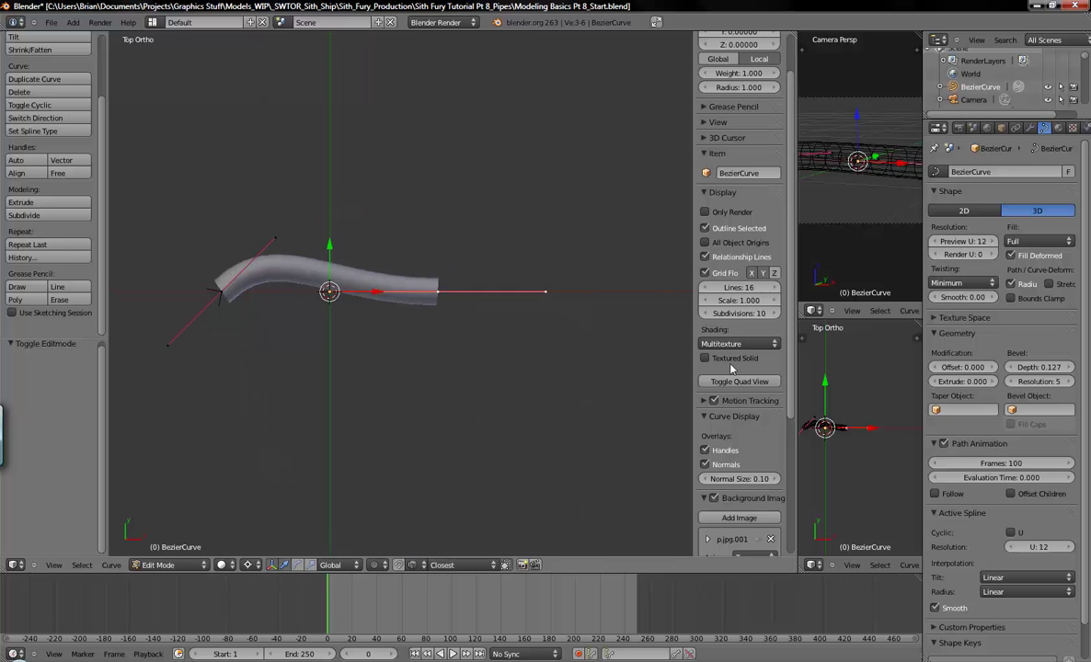
{"action": "scroll", "coordinate": [357, 324], "scroll_direction": "down", "scroll_amount": 1}
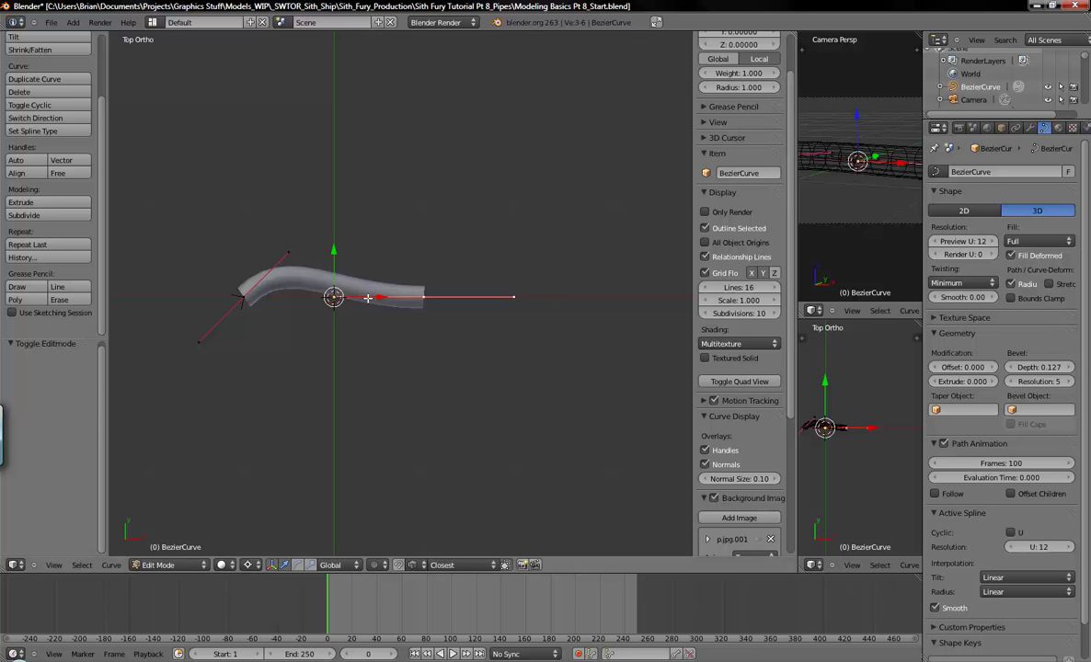
{"action": "key", "text": "g"}
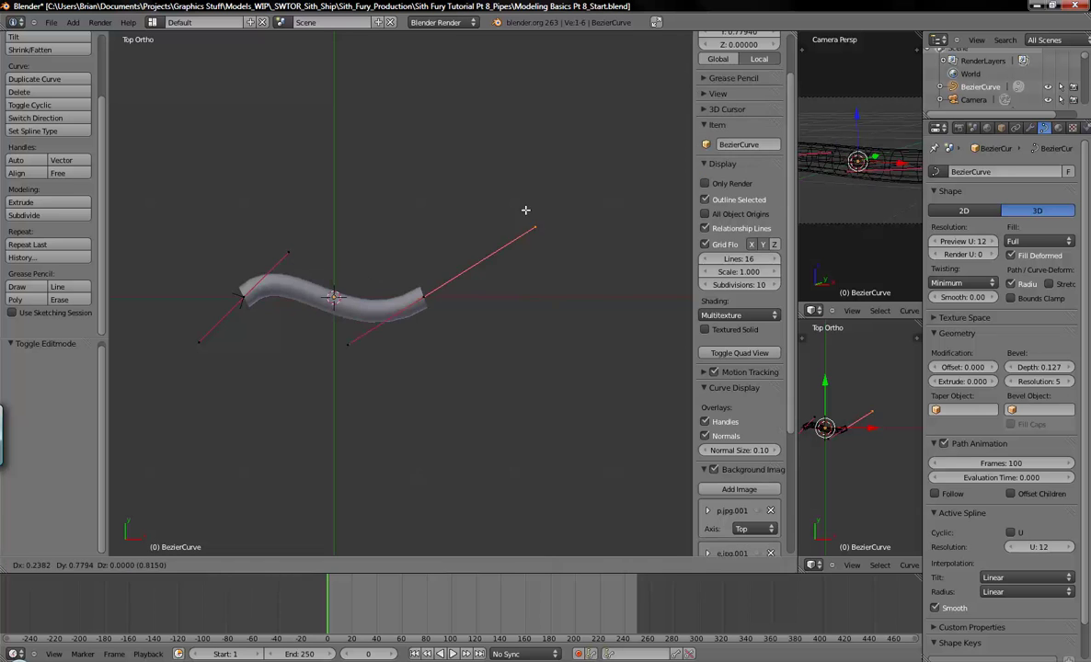
{"action": "left_click", "coordinate": [510, 175]}
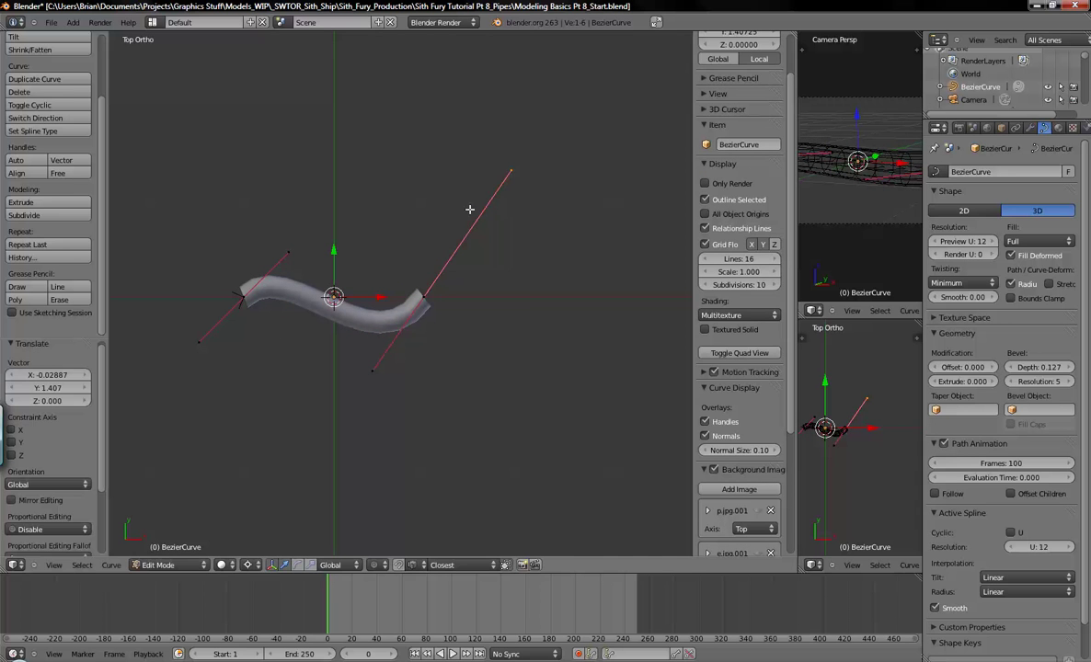
Step: Extrude a new curve segment from the right end point, about 1.72 units in X and 1.57 in Y
{"action": "right_click", "coordinate": [423, 298]}
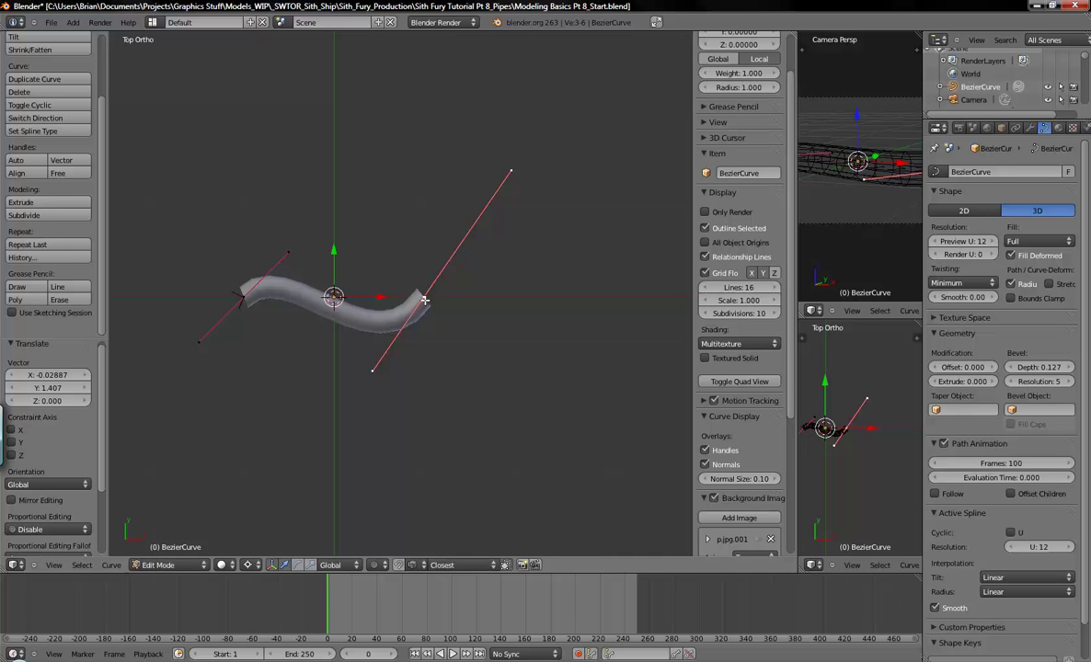
{"action": "key", "text": "e"}
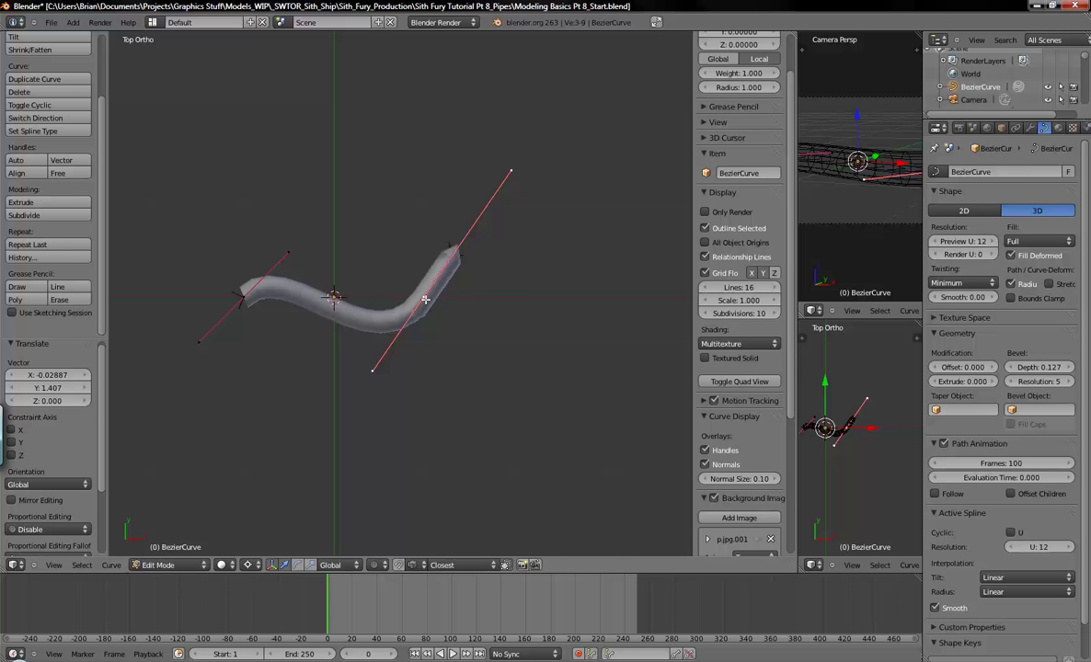
{"action": "left_click", "coordinate": [616, 115]}
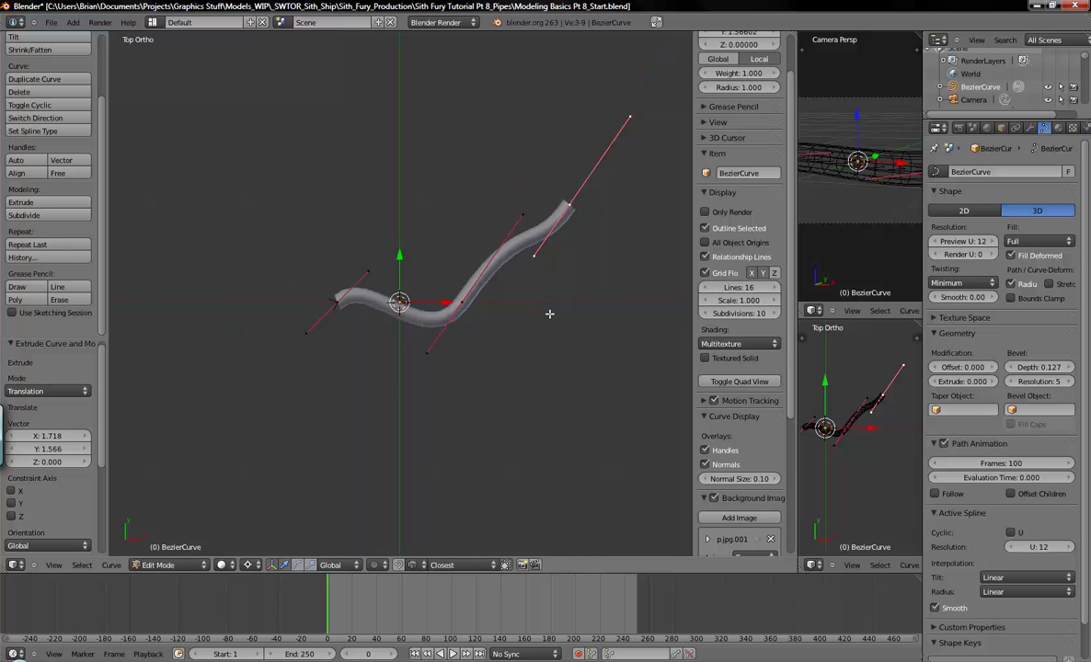
Step: Bend the extruded segment into an arch by moving the new end point about 1.54 in X and -0.90 in Y and adjusting its handles
{"action": "scroll", "coordinate": [549, 314], "scroll_direction": "down", "scroll_amount": 2}
{"action": "middle_click_drag", "start_coordinate": [592, 285], "coordinate": [539, 271], "text": "shift"}
{"action": "right_click_drag", "start_coordinate": [557, 164], "coordinate": [585, 287]}
{"action": "right_click_drag", "start_coordinate": [518, 228], "coordinate": [585, 267]}
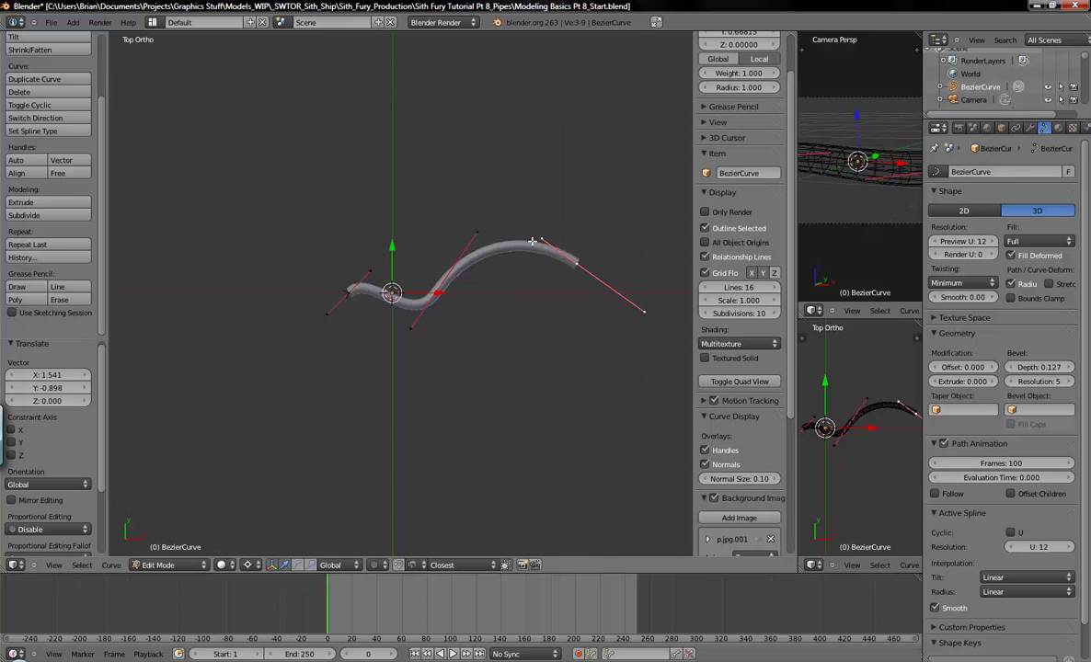
{"action": "right_click_drag", "start_coordinate": [543, 234], "coordinate": [523, 215]}
Step: Try the Vector handle type on the pipe's right end point
{"action": "right_click", "coordinate": [442, 297]}
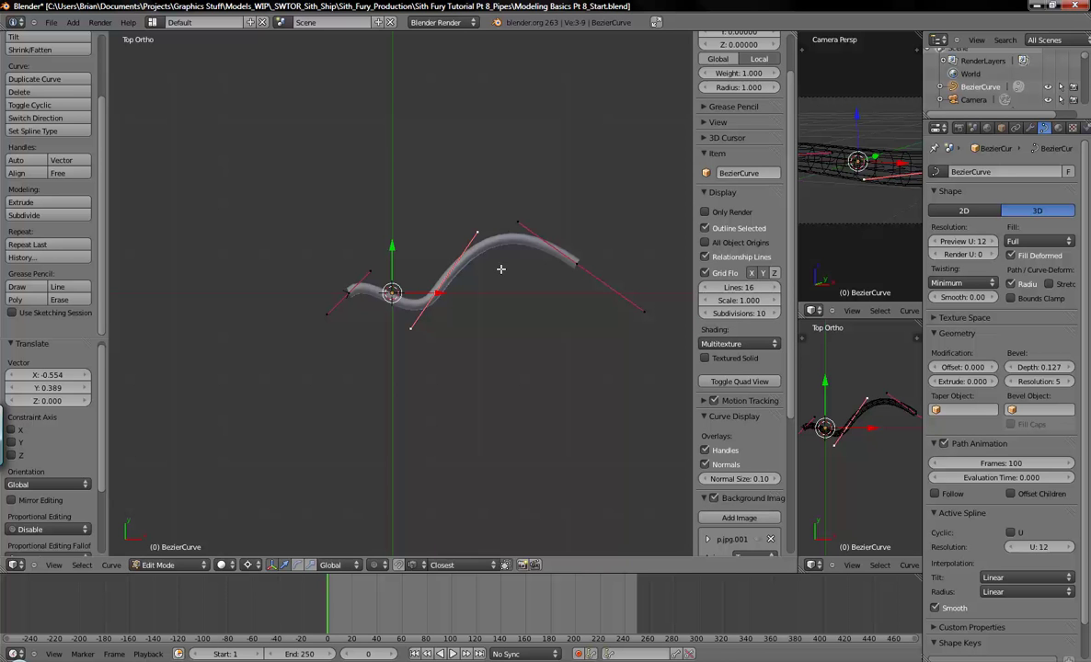
{"action": "right_click", "coordinate": [580, 281]}
{"action": "left_click", "coordinate": [110, 565]}
{"action": "left_click", "coordinate": [359, 469]}
{"action": "key", "text": "v"}
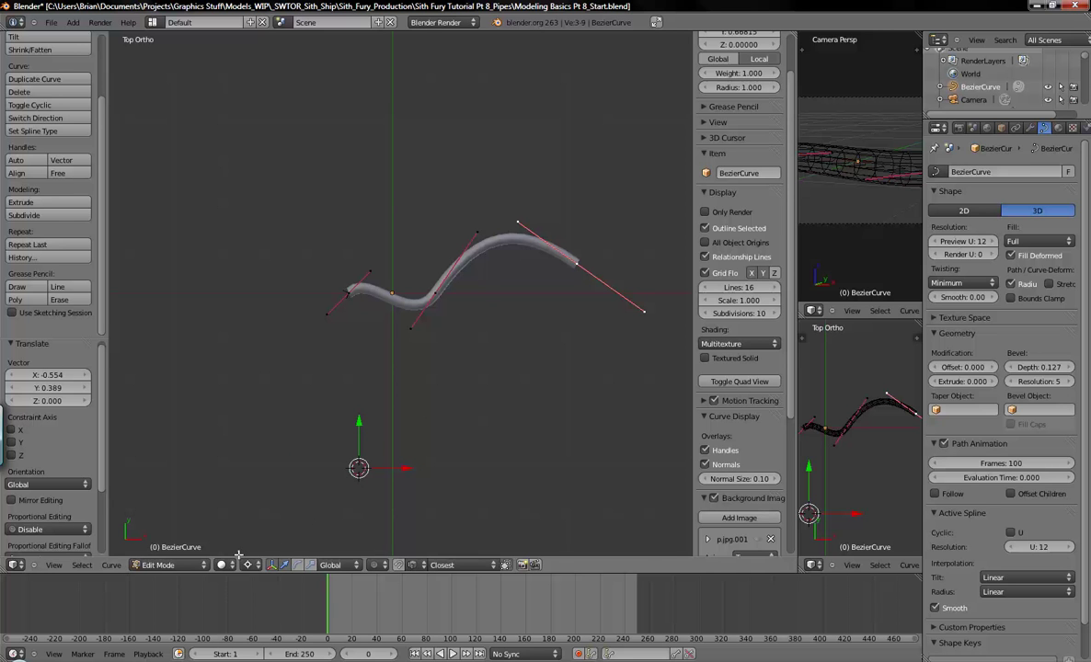
{"action": "key", "text": "v"}
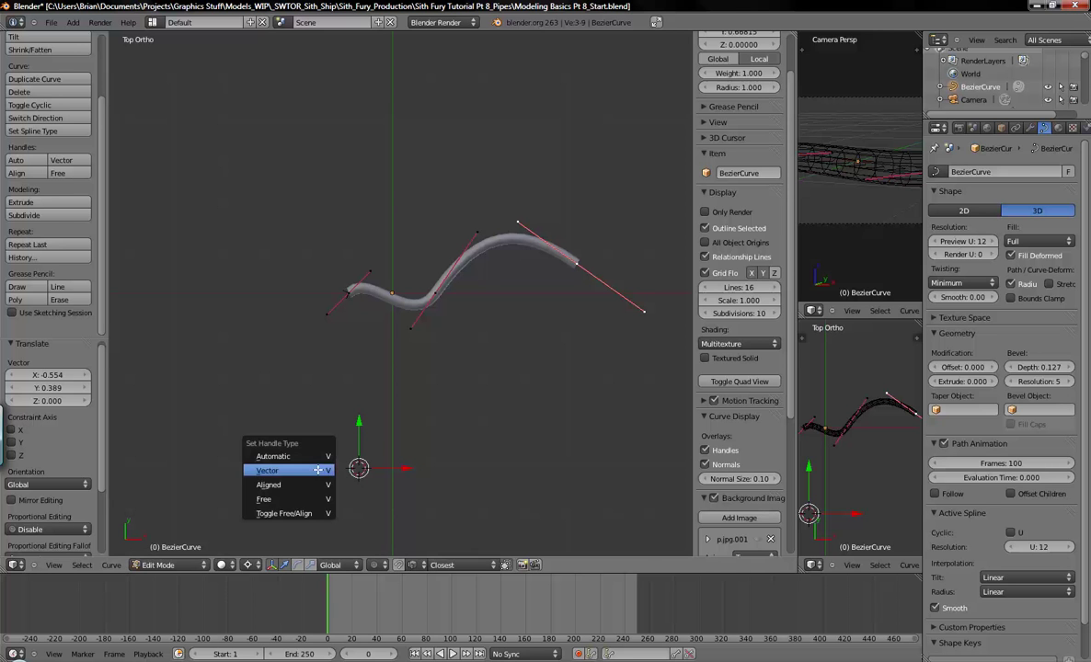
{"action": "left_click", "coordinate": [266, 471]}
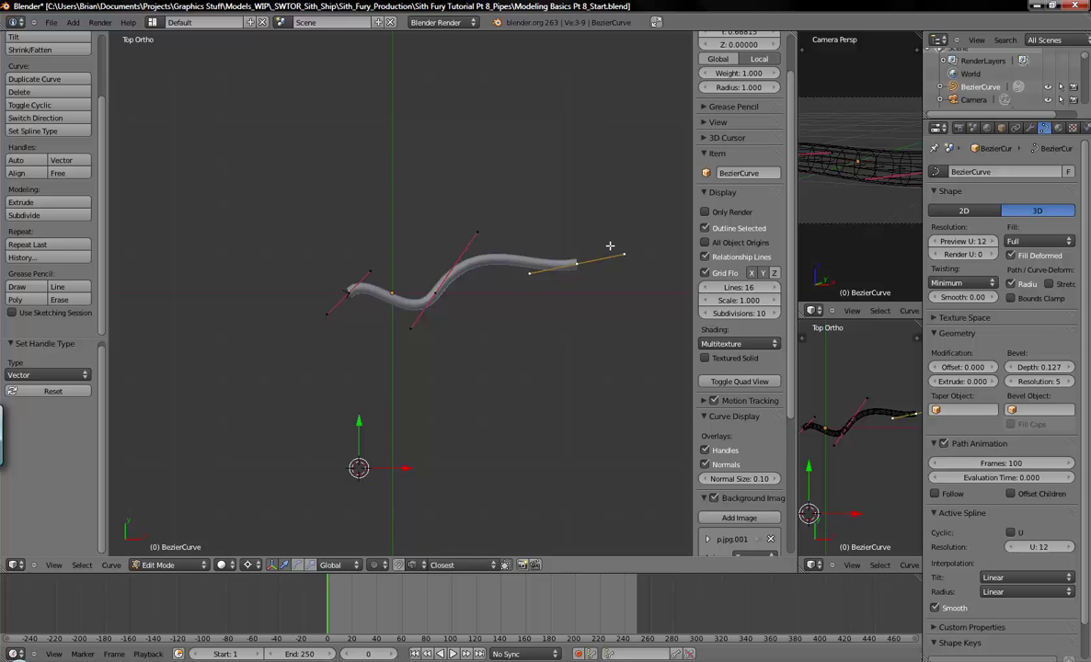
Step: Try repositioning the right end point's handle, and undo back through the handle type change
{"action": "right_click_drag", "start_coordinate": [623, 255], "coordinate": [610, 343]}
{"action": "right_click", "coordinate": [603, 338]}
{"action": "right_click", "coordinate": [584, 265]}
{"action": "key", "text": "ctrl+z"}
{"action": "key", "text": "ctrl+z"}
{"action": "key", "text": "ctrl+z"}
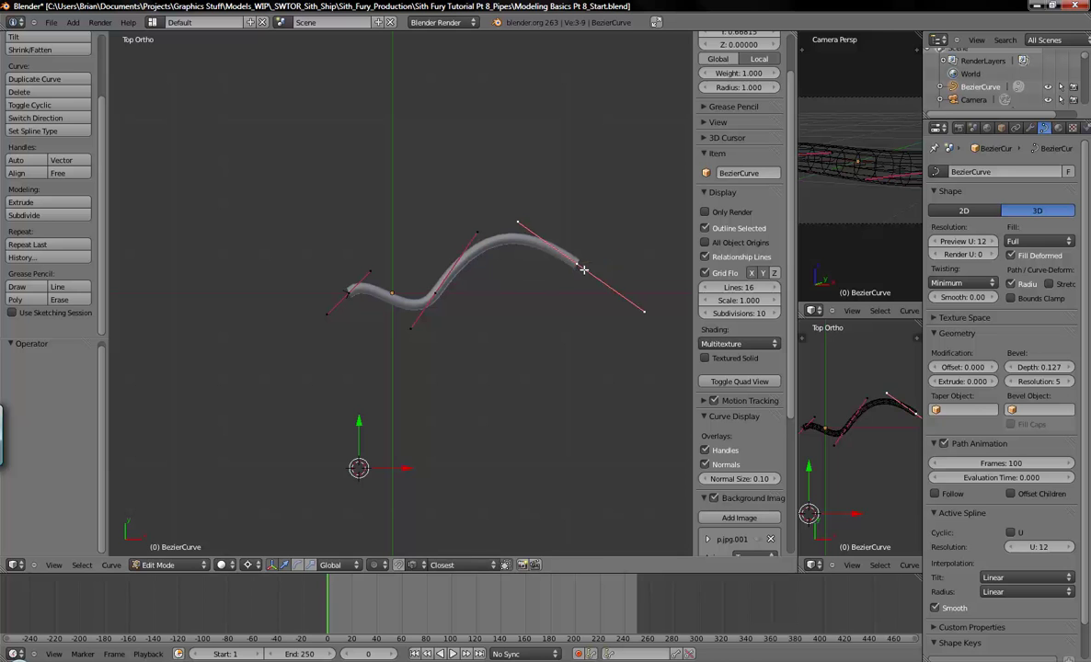
Step: Give the middle control point Vector handles and move both handles upward separately to form a sharp corner in the pipe
{"action": "right_click", "coordinate": [445, 295]}
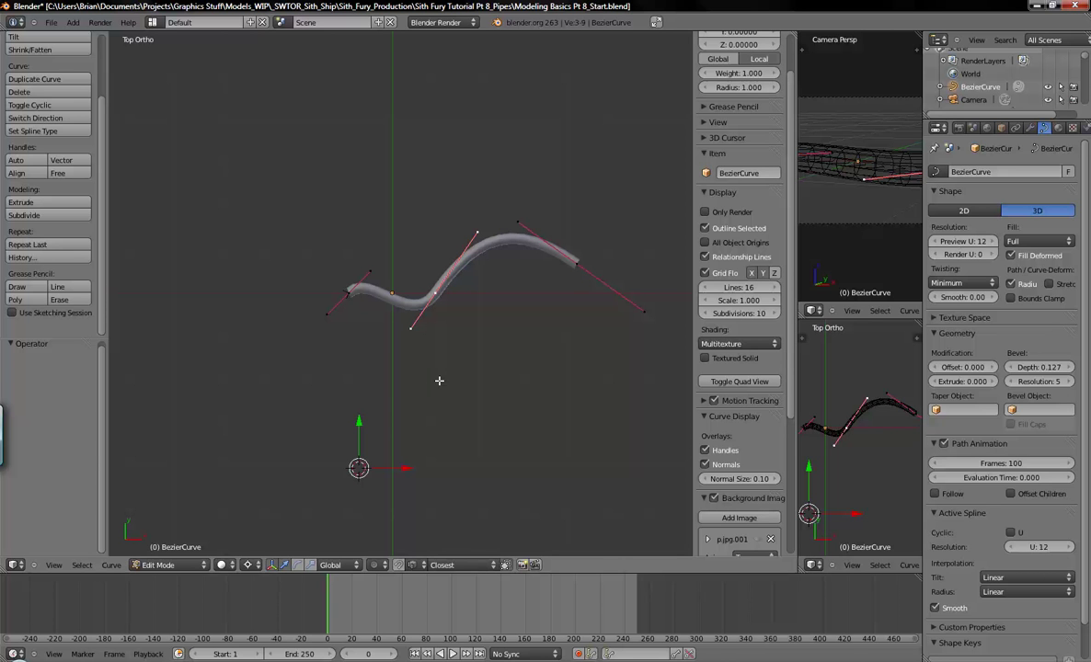
{"action": "key", "text": "v"}
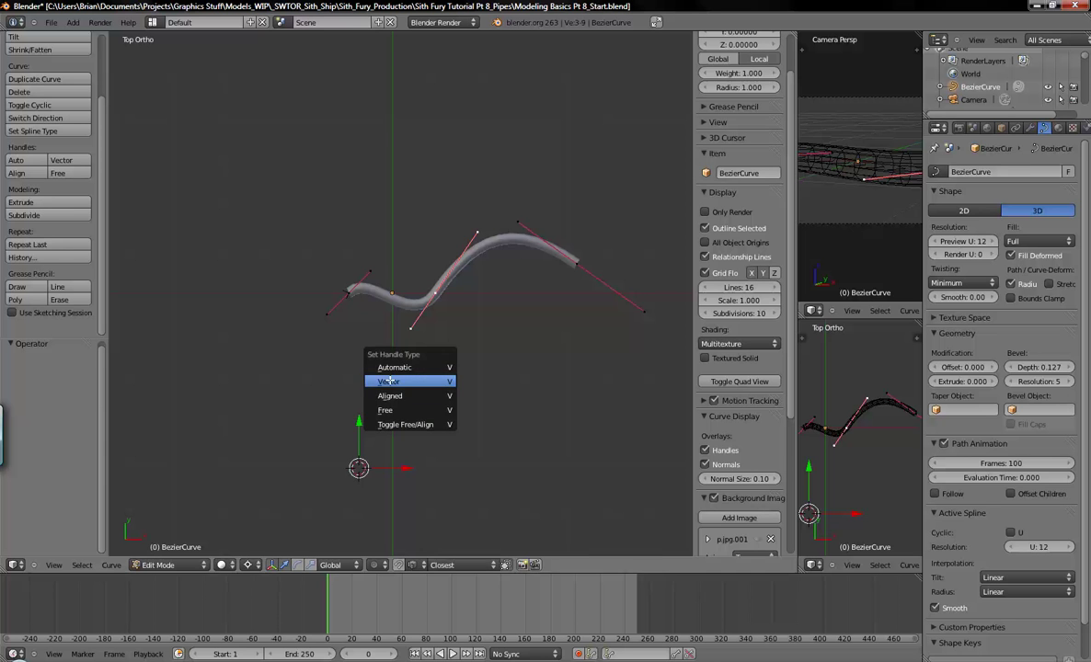
{"action": "left_click", "coordinate": [388, 383]}
{"action": "key", "text": "g"}
{"action": "left_click", "coordinate": [462, 234]}
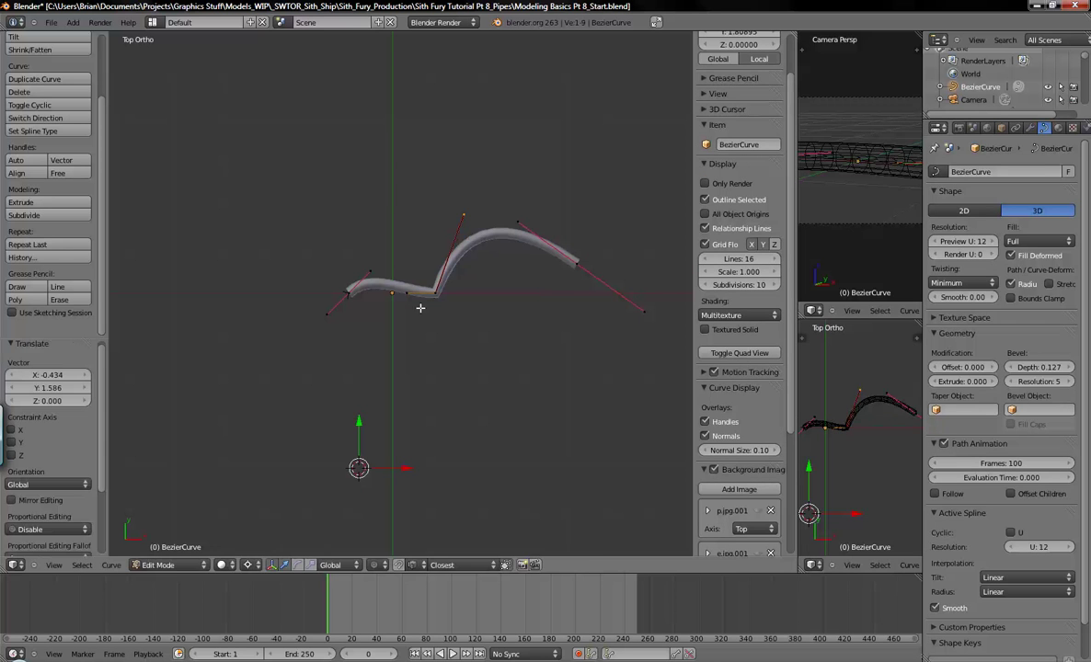
{"action": "right_click", "coordinate": [407, 293]}
{"action": "key", "text": "g"}
{"action": "left_click", "coordinate": [349, 234]}
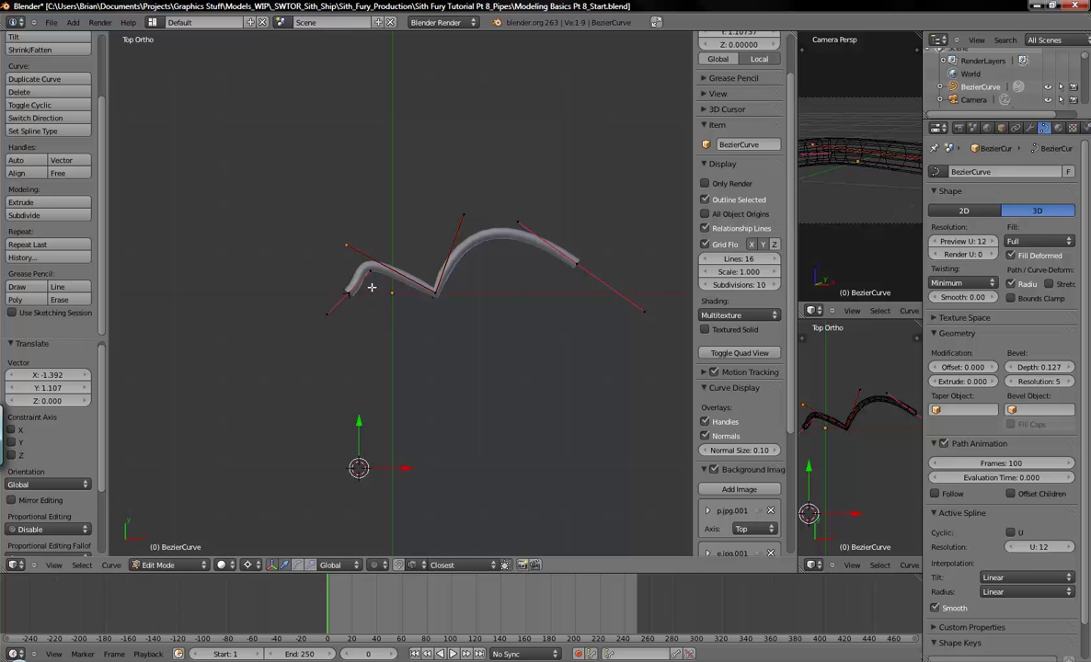
Step: Adjust the left end point's inner handle, and move that end point about -2.05 in X and -0.82 in Y
{"action": "key", "text": "g"}
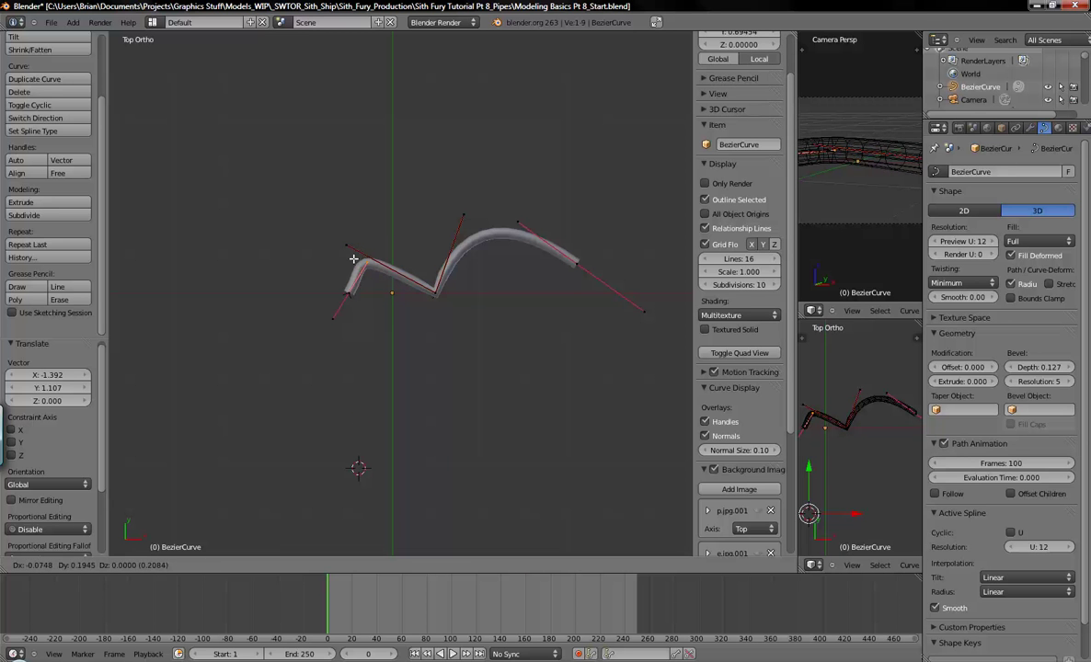
{"action": "left_click", "coordinate": [354, 261]}
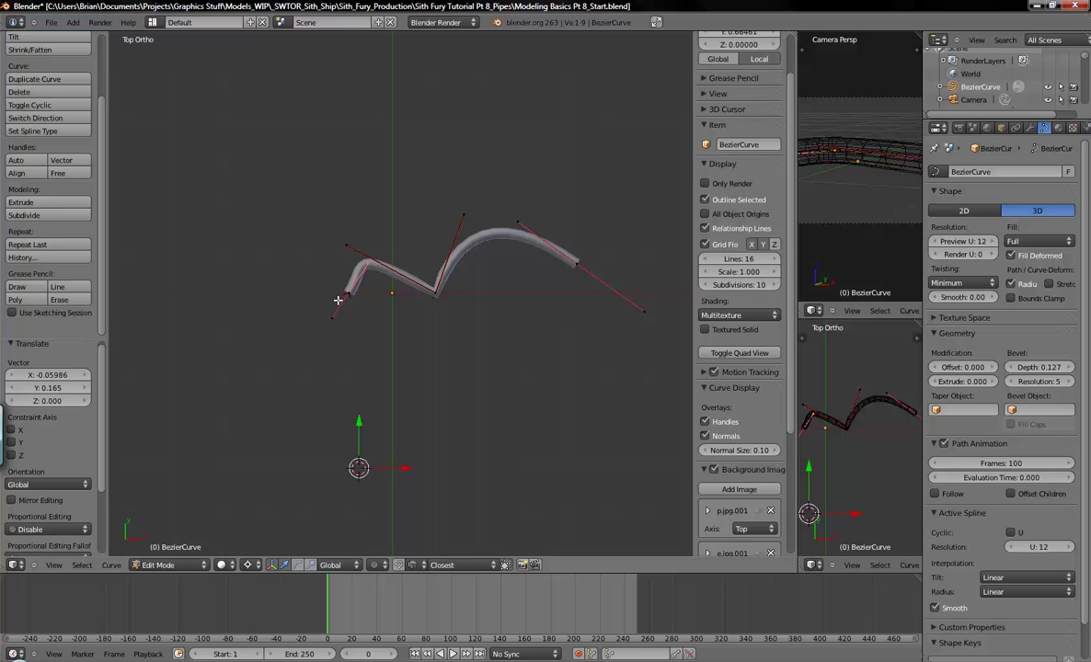
{"action": "right_click_drag", "start_coordinate": [337, 300], "coordinate": [251, 336]}
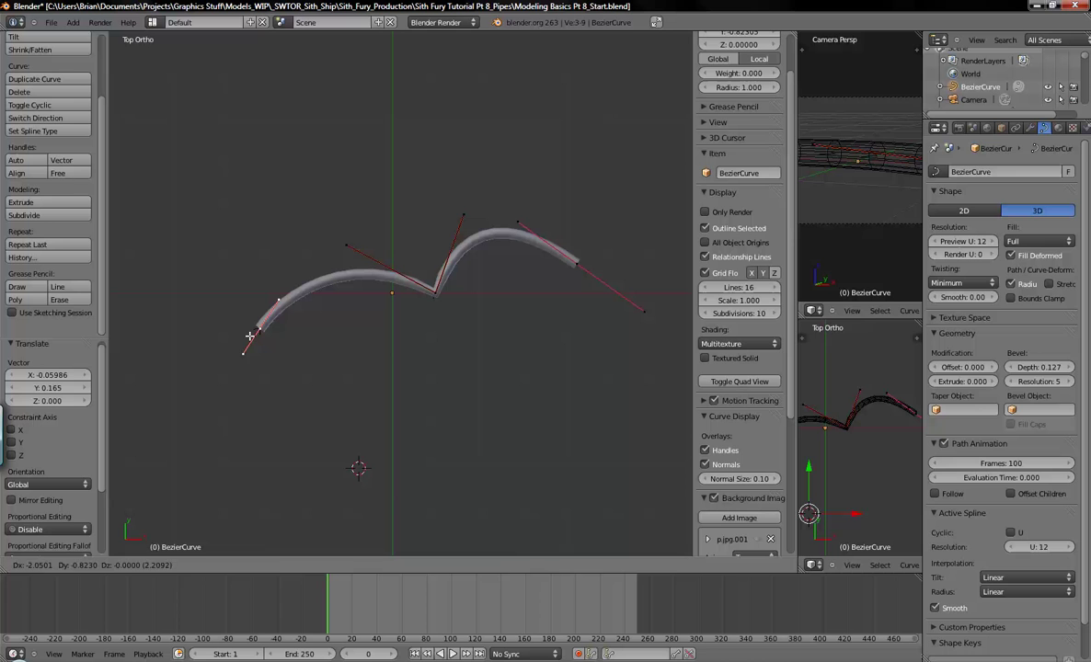
Step: Set the middle control point's handles to Aligned and swing them around to make a smooth S-bend
{"action": "right_click", "coordinate": [438, 295]}
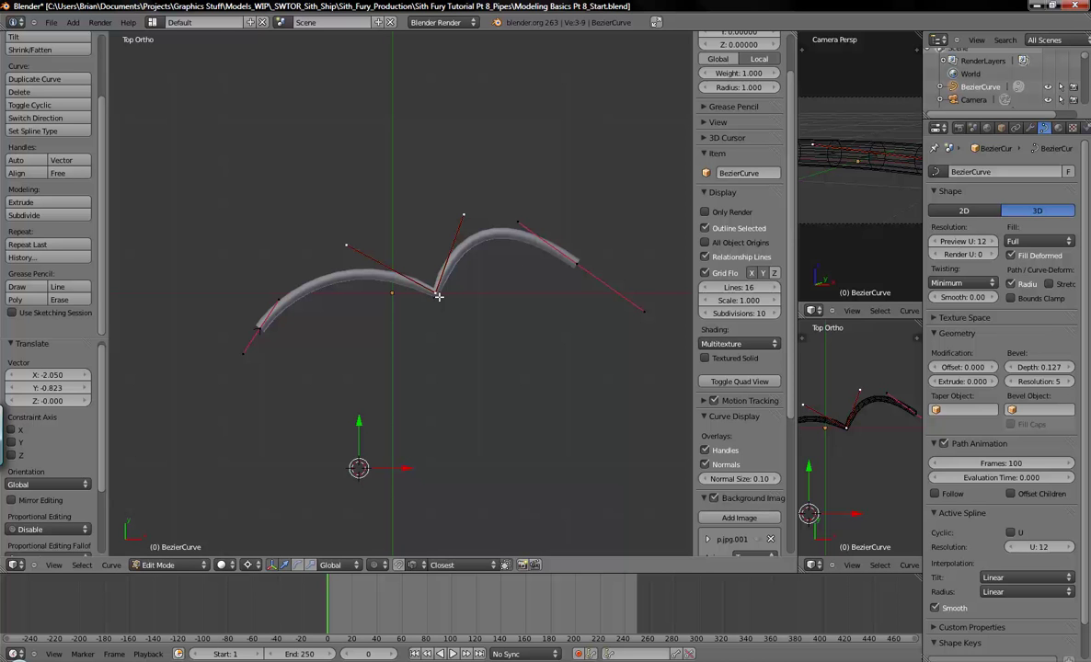
{"action": "key", "text": "v"}
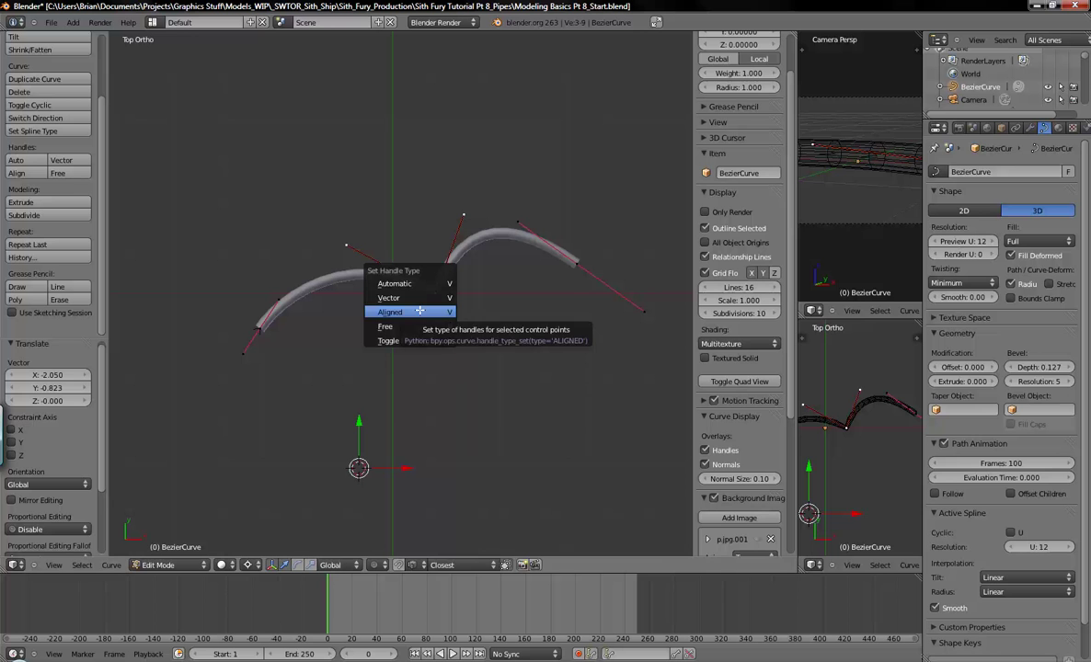
{"action": "left_click", "coordinate": [420, 312]}
{"action": "key", "text": "g"}
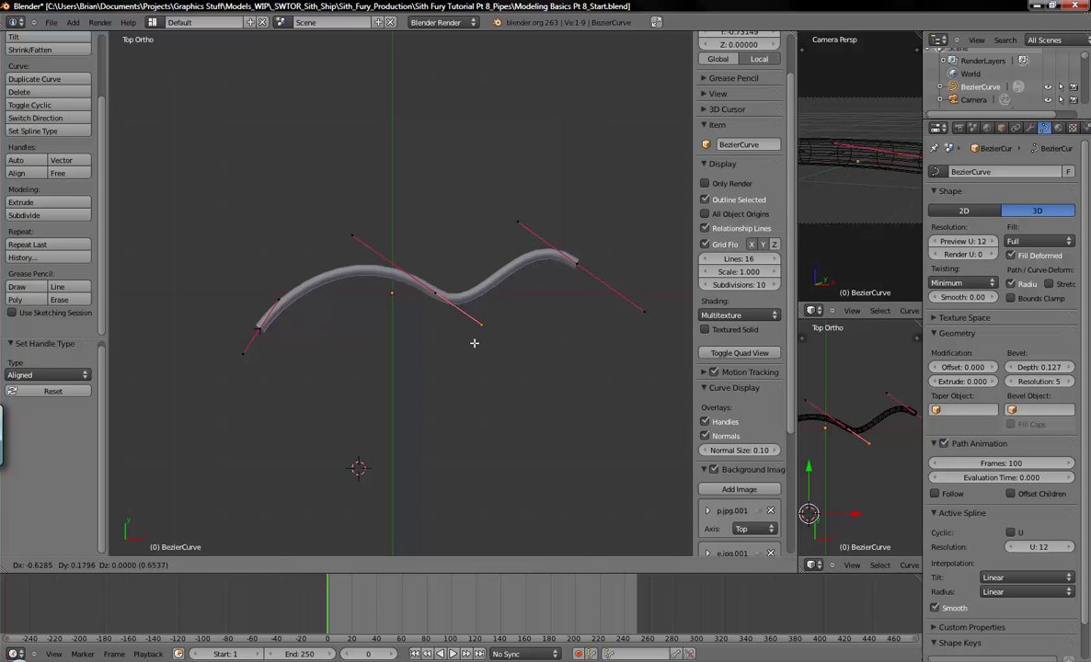
{"action": "left_click", "coordinate": [474, 342]}
{"action": "right_click", "coordinate": [343, 223]}
{"action": "key", "text": "g"}
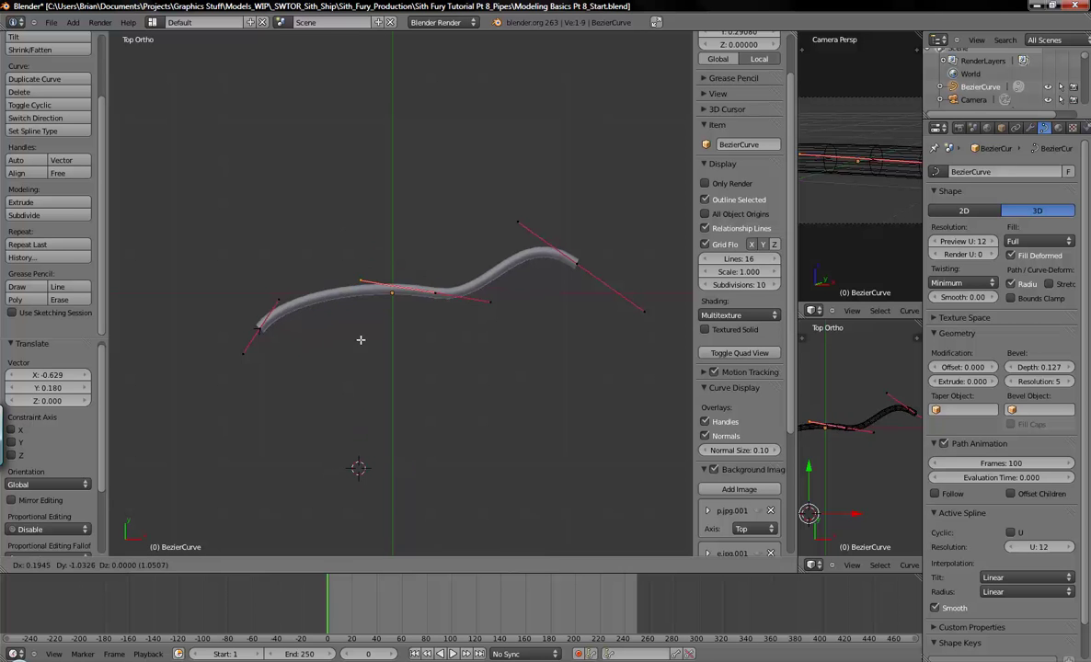
{"action": "left_click", "coordinate": [409, 387]}
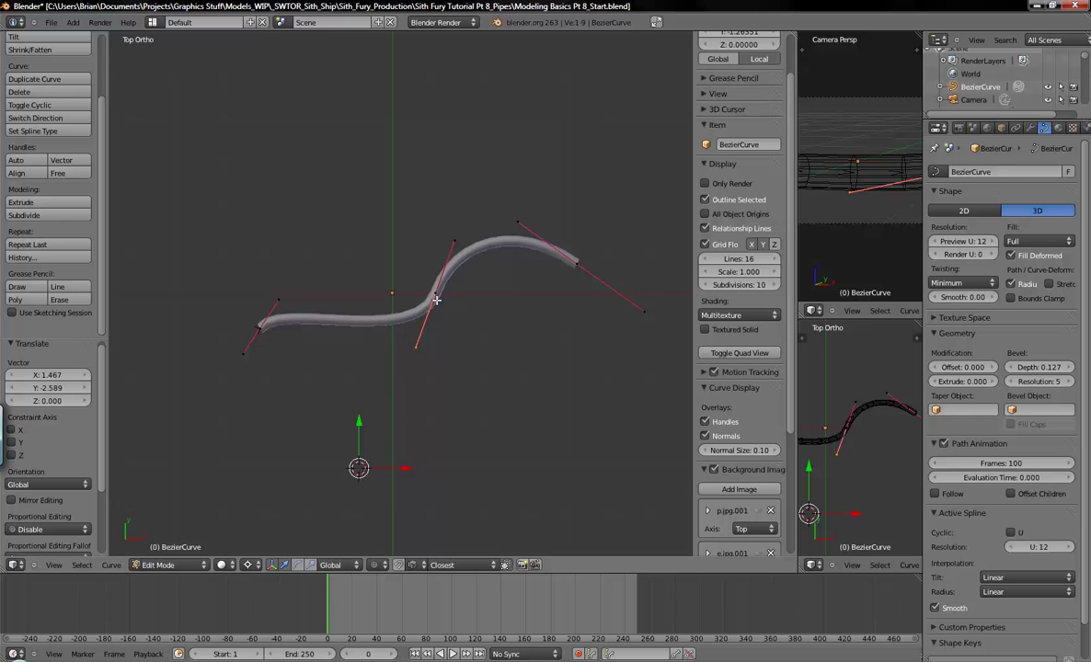
Step: Move the middle control point about -0.87 in X and 1.24 in Y to reshape the pipe
{"action": "right_click", "coordinate": [452, 240]}
{"action": "key", "text": "g"}
{"action": "right_click", "coordinate": [494, 233]}
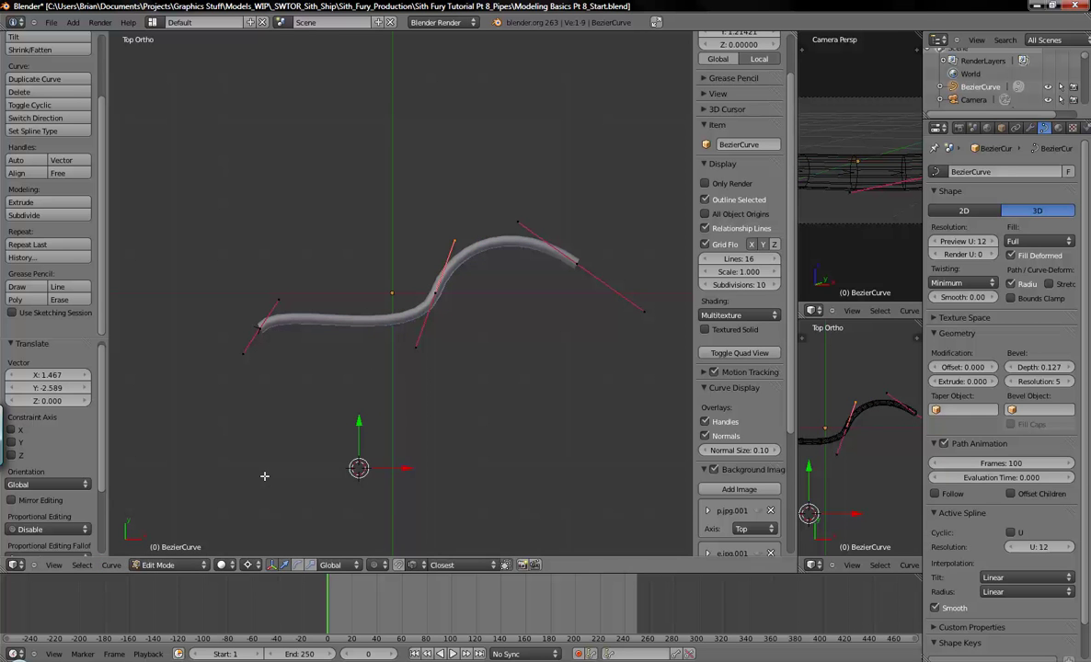
{"action": "key", "text": "v"}
{"action": "right_click", "coordinate": [423, 288]}
{"action": "key", "text": "g"}
{"action": "left_click", "coordinate": [379, 229]}
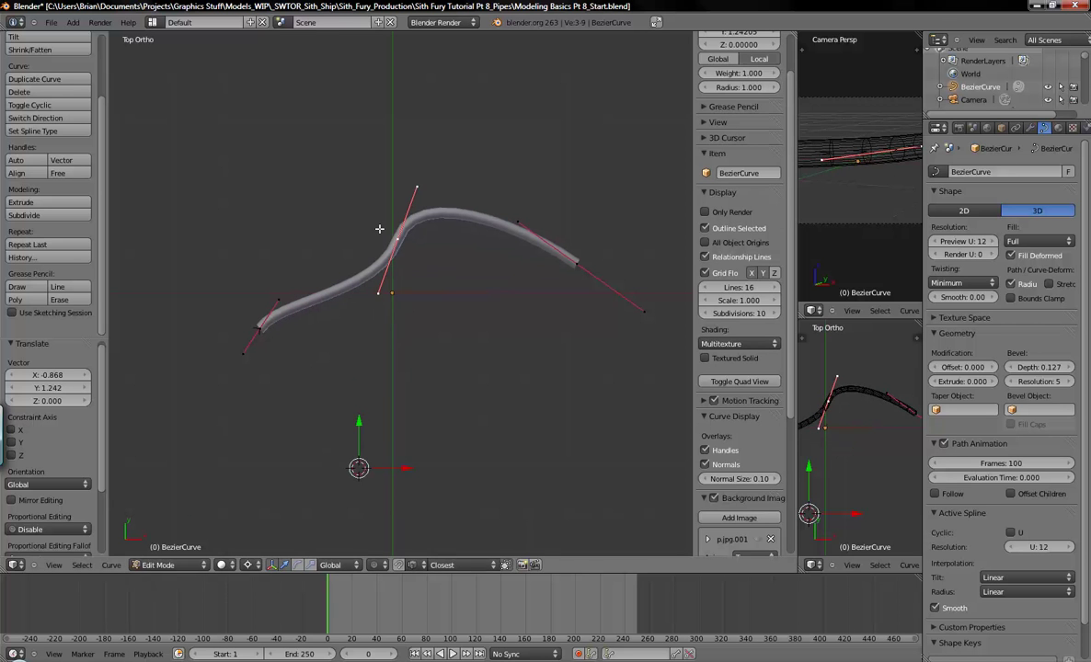
Step: Lengthen the middle point's upper handle by about 1.18 in Y, and swing the right end point's outer handle straight down
{"action": "right_click", "coordinate": [419, 187]}
{"action": "key", "text": "g"}
{"action": "left_click", "coordinate": [434, 136]}
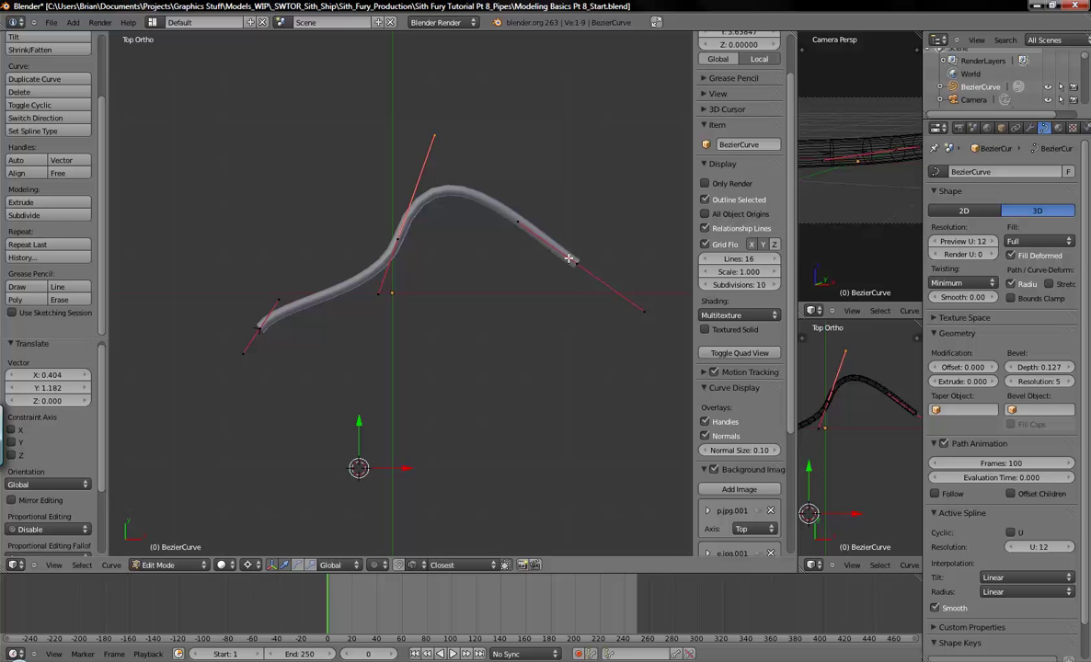
{"action": "right_click", "coordinate": [647, 307]}
{"action": "key", "text": "g"}
{"action": "left_click", "coordinate": [575, 378]}
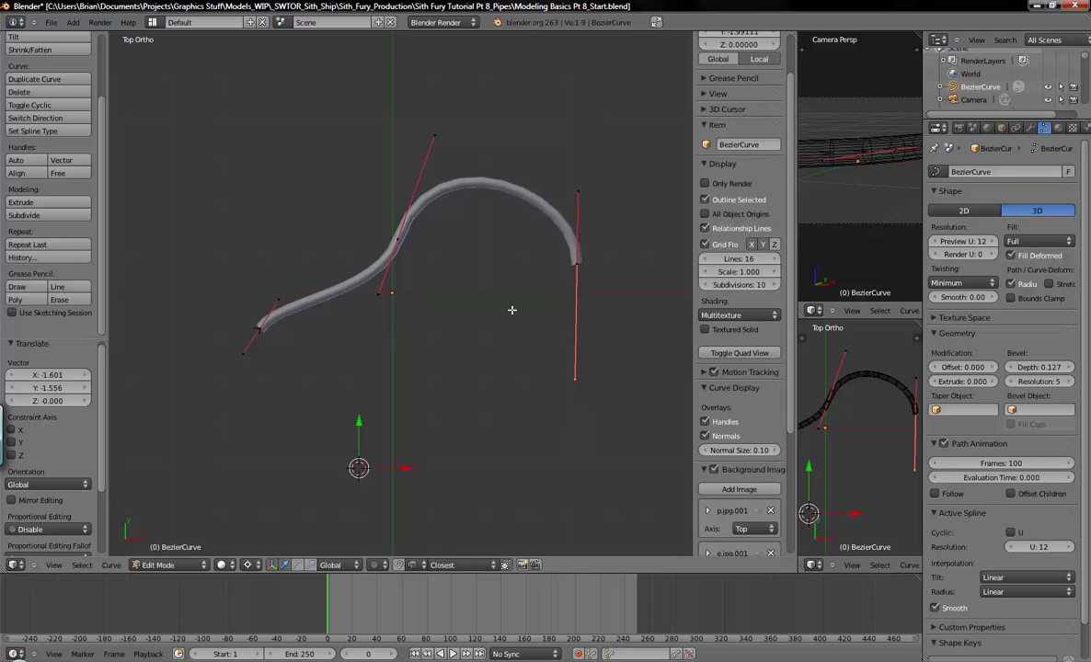
Step: Move the middle control point about 0.69 in X and -1.29 in Y, and its upper handle about -0.91 in X and 1.41 in Y
{"action": "right_click", "coordinate": [402, 266]}
{"action": "key", "text": "g"}
{"action": "left_click", "coordinate": [432, 322]}
{"action": "right_click", "coordinate": [450, 184]}
{"action": "key", "text": "g"}
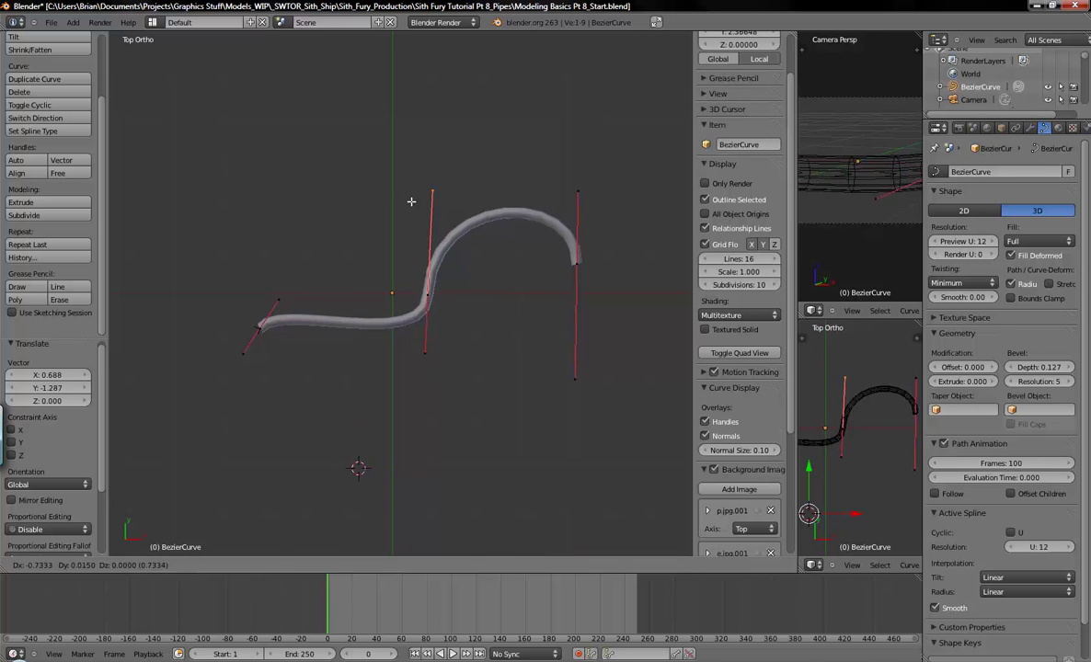
{"action": "left_click", "coordinate": [409, 136]}
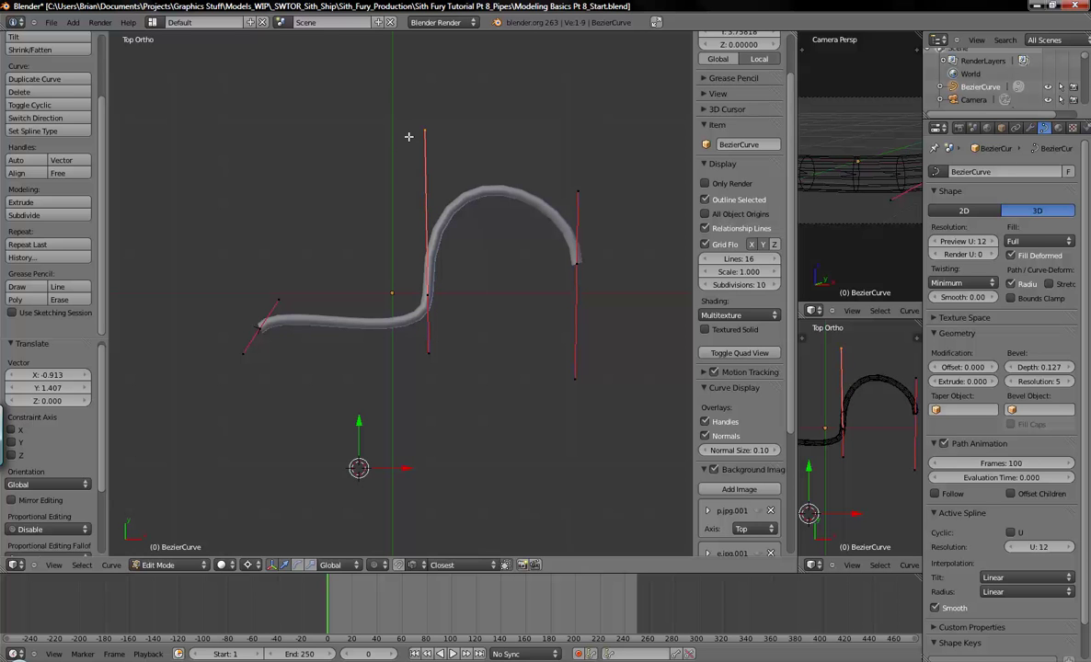
Step: Lengthen the right end point's upper handle by about 0.91 in Y
{"action": "right_click", "coordinate": [579, 194]}
{"action": "key", "text": "g"}
{"action": "left_click", "coordinate": [578, 151]}
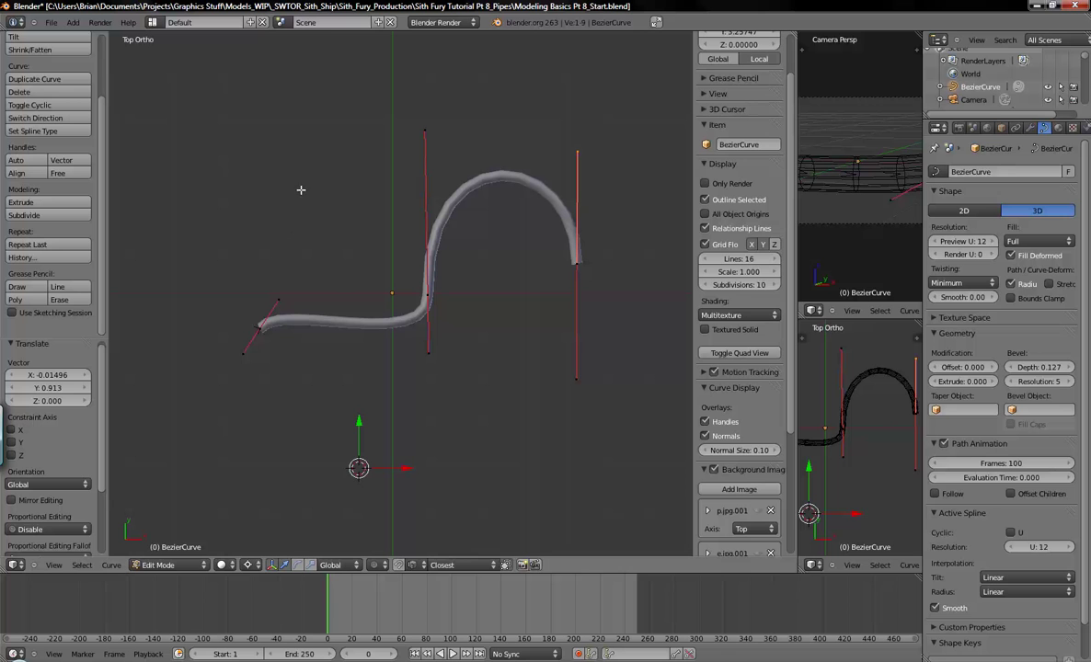
Step: Swing the left end point's inner handle upward, moving it about -0.67 in X and 3.50 in Y
{"action": "right_click_drag", "start_coordinate": [261, 327], "coordinate": [238, 293]}
{"action": "right_click", "coordinate": [237, 293]}
{"action": "right_click", "coordinate": [269, 293]}
{"action": "key", "text": "g"}
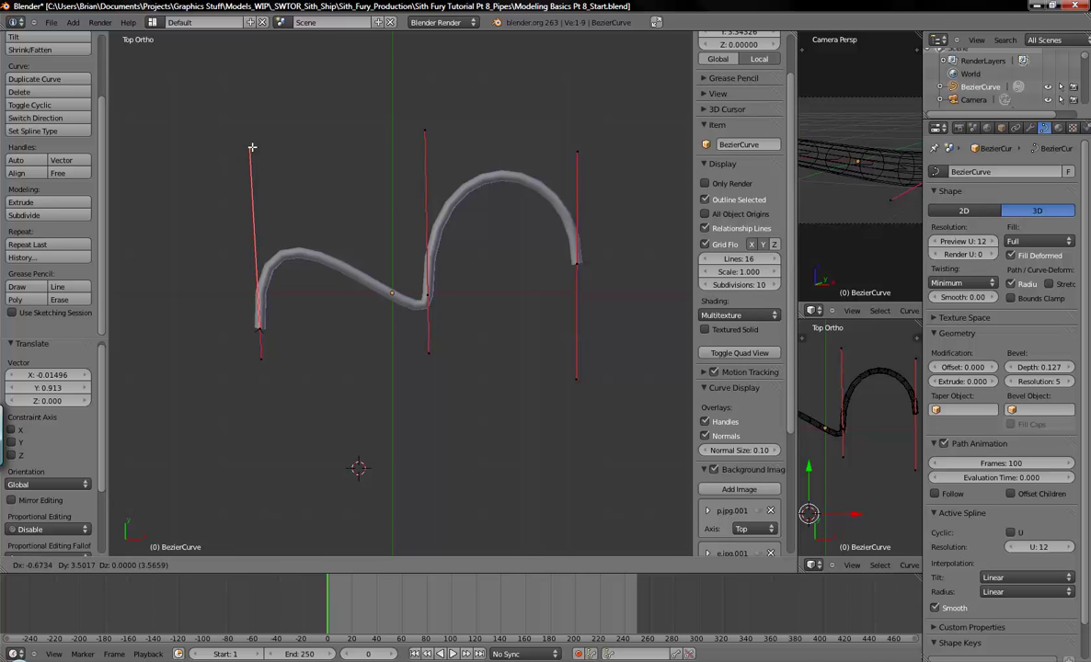
{"action": "left_click", "coordinate": [248, 156]}
{"action": "right_click", "coordinate": [255, 364]}
{"action": "key", "text": "g"}
{"action": "right_click", "coordinate": [254, 285]}
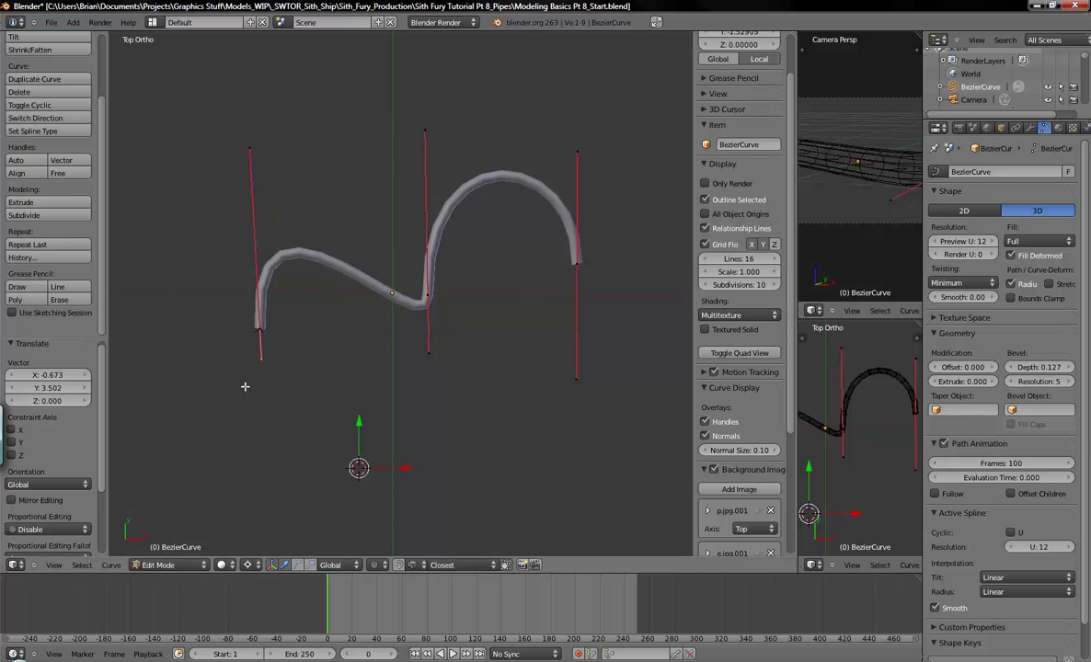
Step: Move the left point's inner handle about 2.02 in X and -3.32 in Y, and the middle point's upper handle 1.68 in X and -1.95 in Y
{"action": "right_click_drag", "start_coordinate": [250, 147], "coordinate": [346, 316]}
{"action": "left_click", "coordinate": [356, 301]}
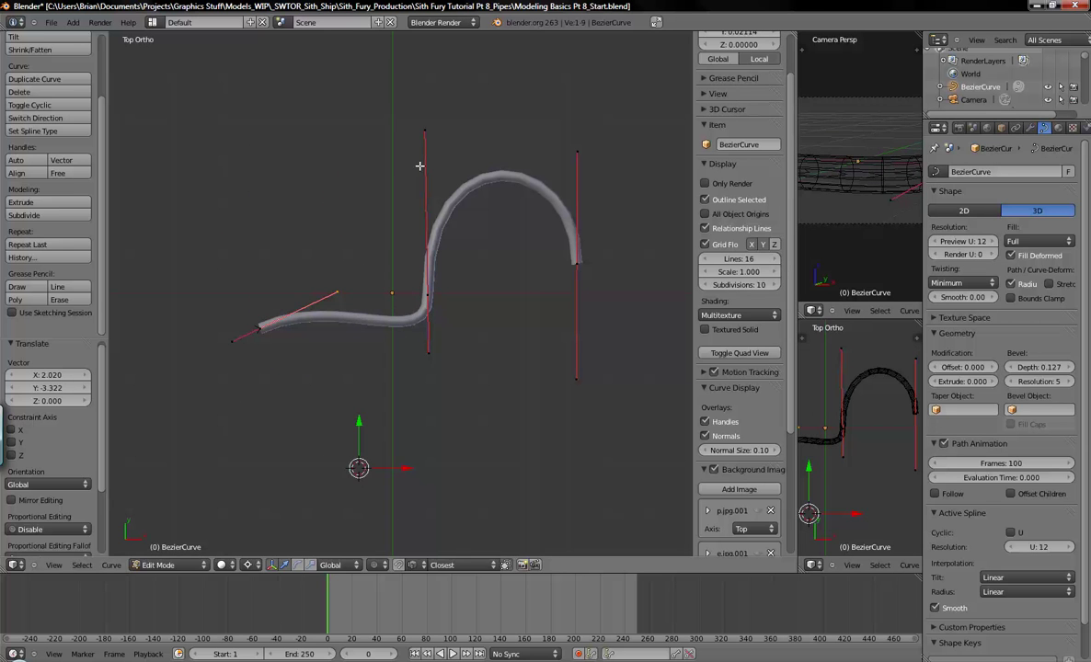
{"action": "right_click_drag", "start_coordinate": [426, 135], "coordinate": [515, 287]}
{"action": "left_click", "coordinate": [498, 226]}
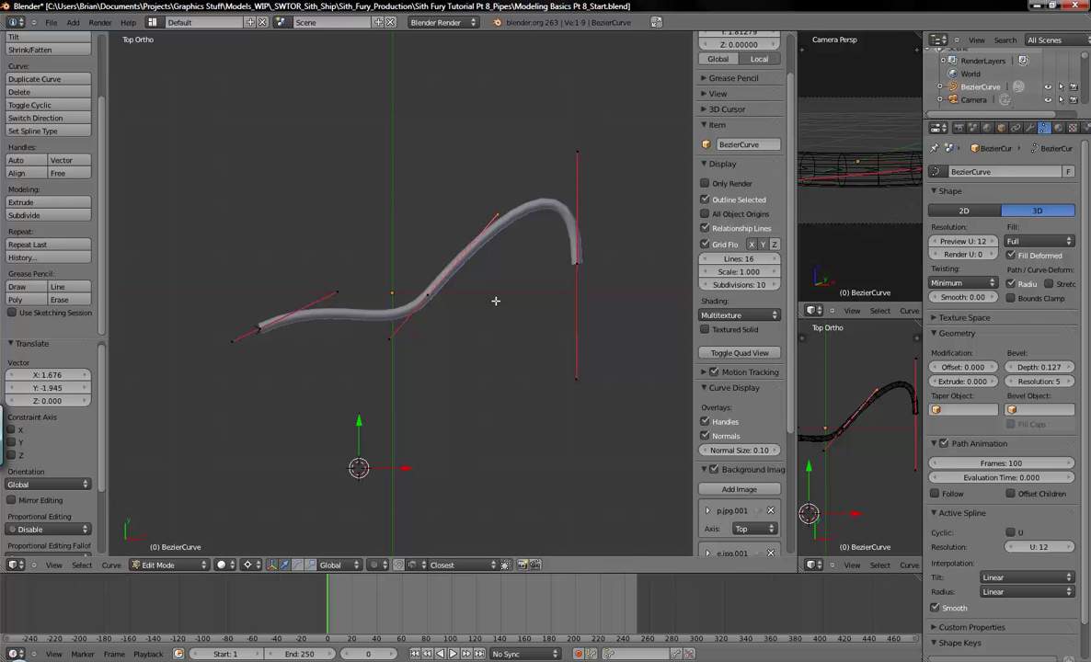
{"action": "key", "text": "Tab"}
{"action": "key", "text": "Tab"}
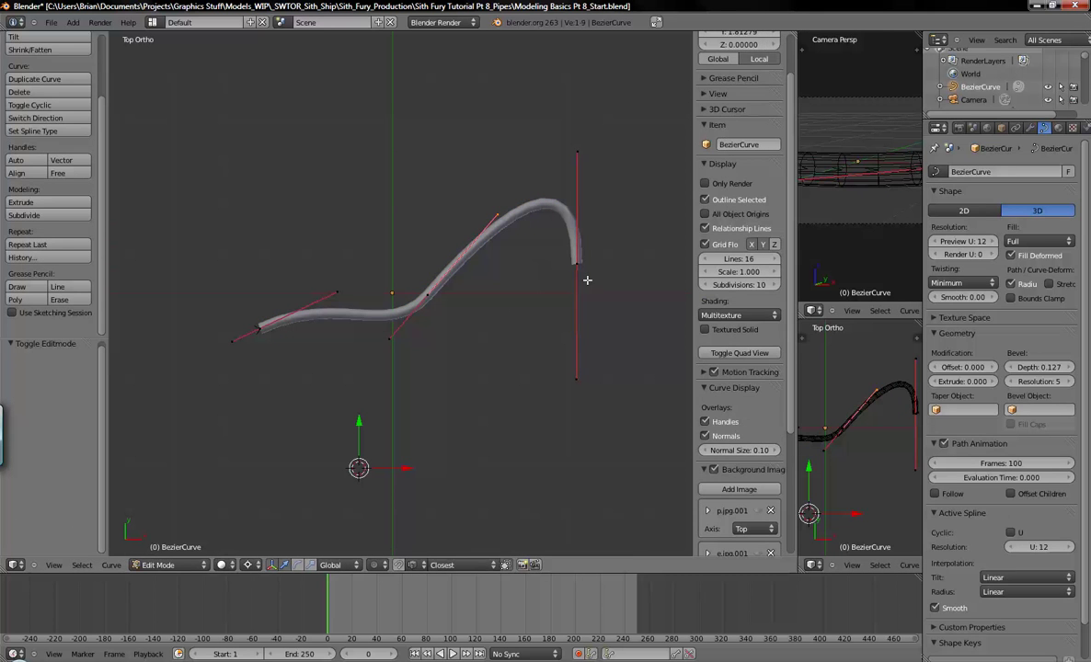
{"action": "key", "text": "Tab"}
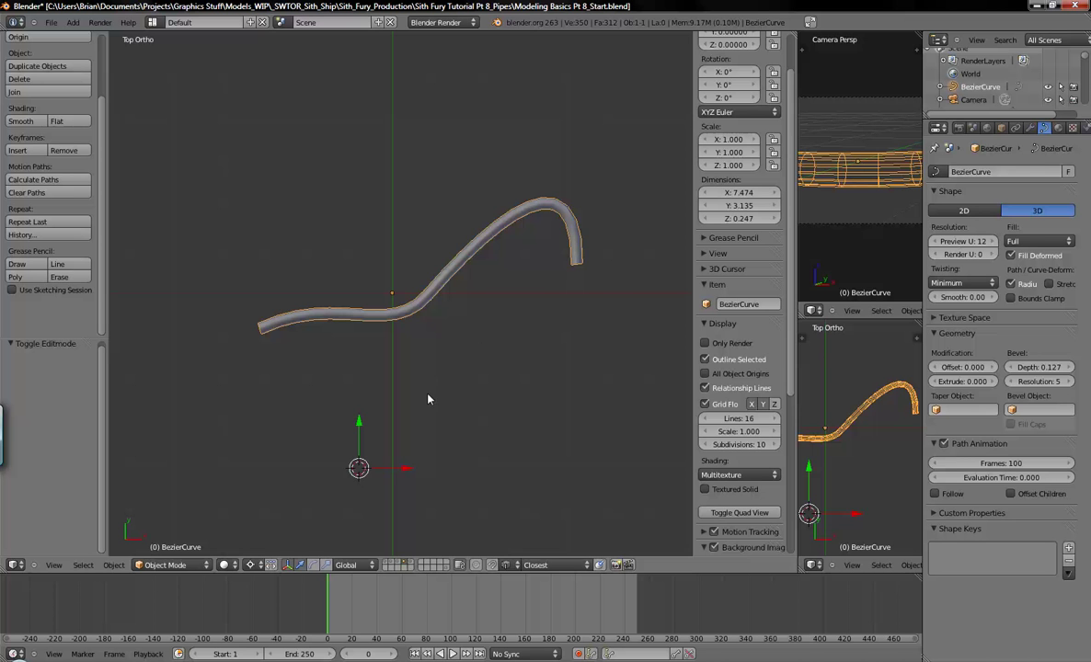
Step: Convert the beveled Bezier curve pipe into a mesh in Object Mode
{"action": "middle_click_drag", "start_coordinate": [425, 399], "coordinate": [360, 352]}
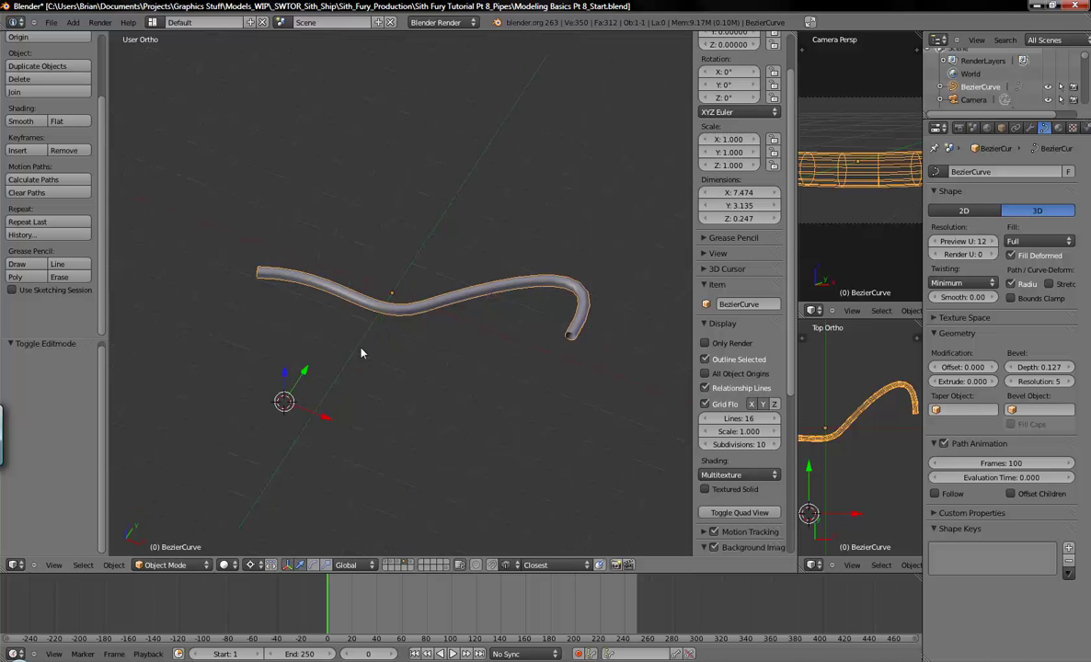
{"action": "left_click", "coordinate": [111, 565]}
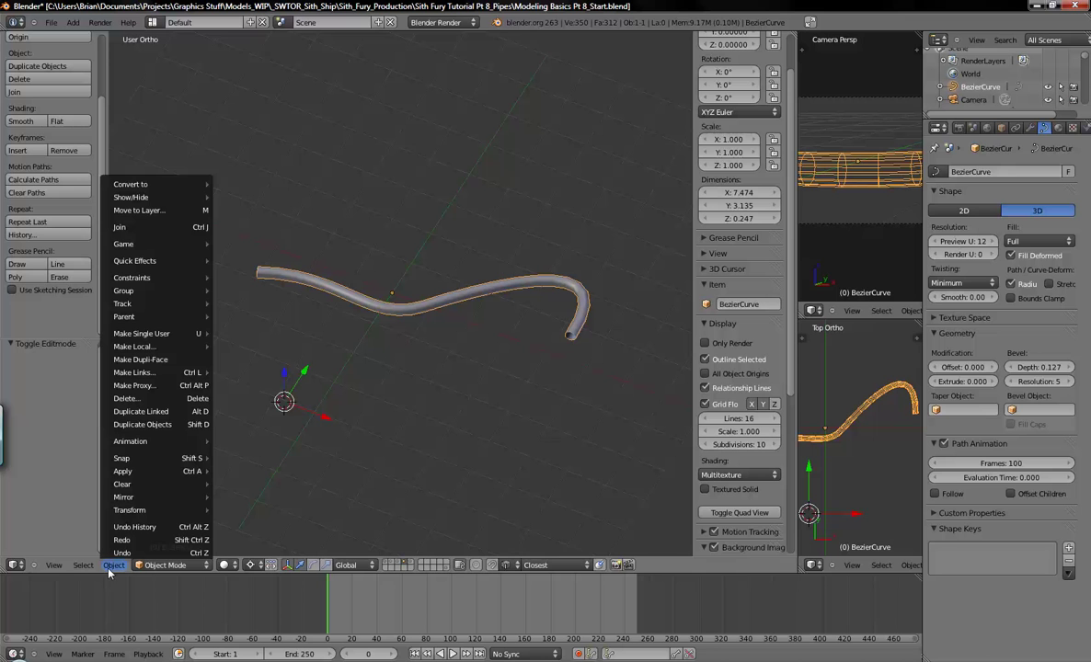
{"action": "mouse_move", "coordinate": [147, 184]}
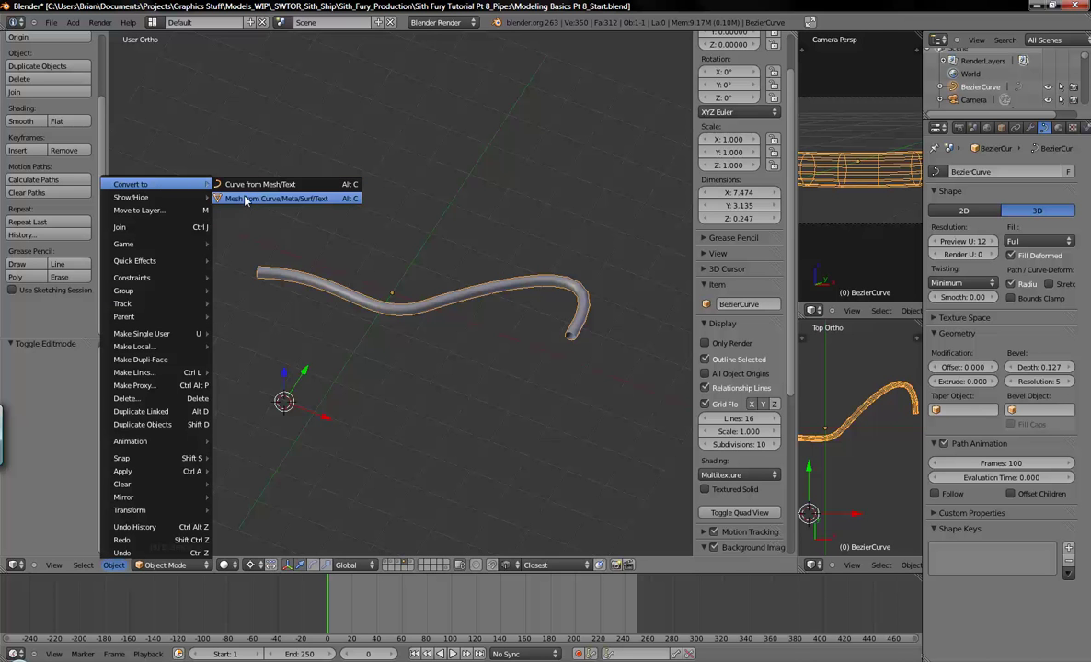
{"action": "left_click", "coordinate": [301, 200]}
Step: Examine the converted pipe's faces, vertices and open end up close in Edit Mode
{"action": "key", "text": "Tab"}
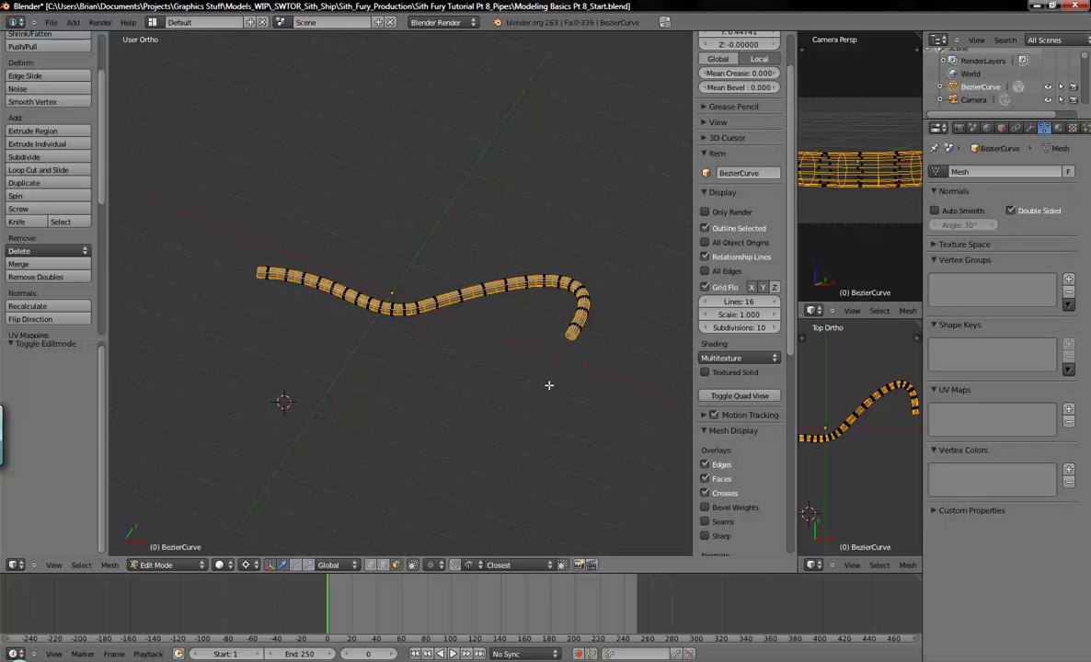
{"action": "scroll", "coordinate": [527, 396], "scroll_direction": "up", "scroll_amount": 3}
{"action": "key", "text": "a"}
{"action": "middle_click_drag", "start_coordinate": [628, 329], "coordinate": [532, 410], "text": "shift"}
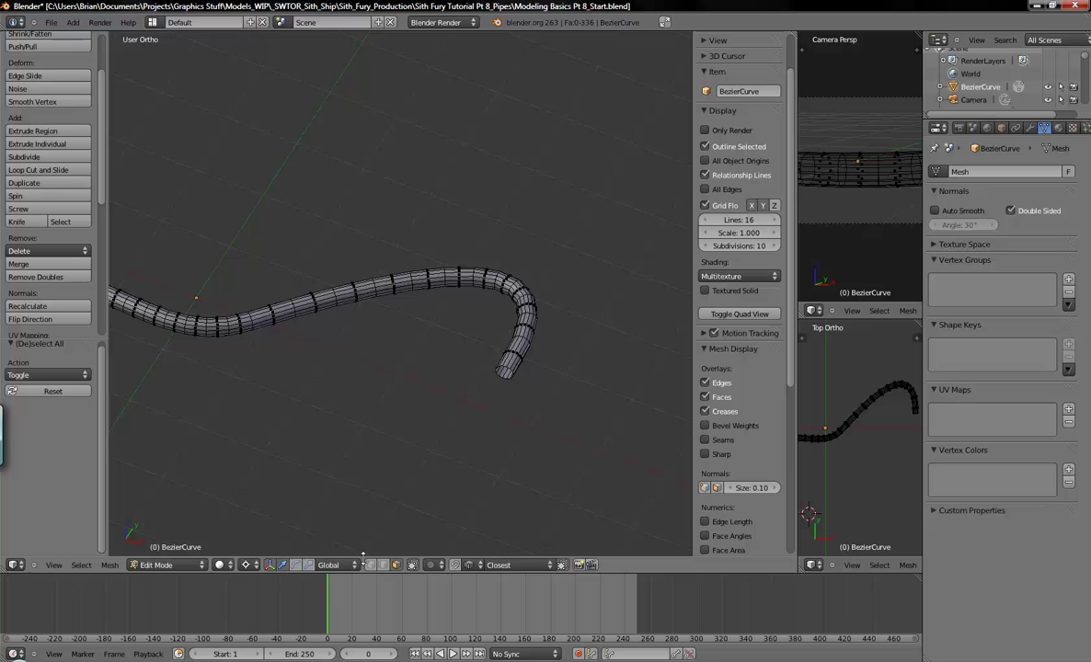
{"action": "scroll", "coordinate": [543, 431], "scroll_direction": "up", "scroll_amount": 6}
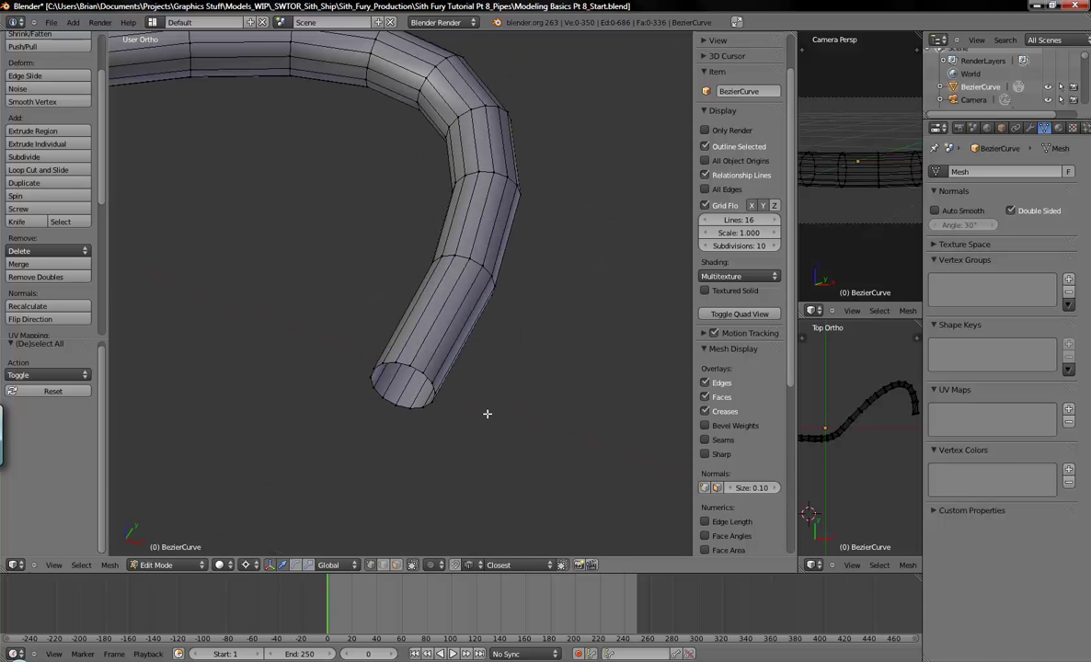
{"action": "right_click", "coordinate": [419, 361]}
{"action": "middle_click_drag", "start_coordinate": [443, 390], "coordinate": [415, 342]}
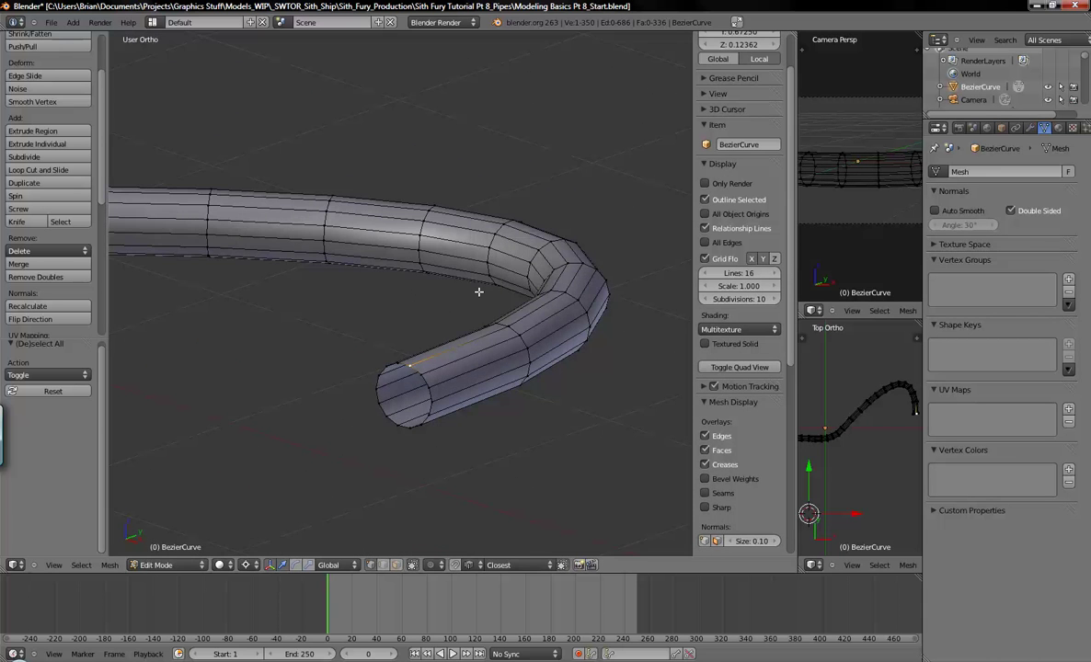
{"action": "key", "text": "a"}
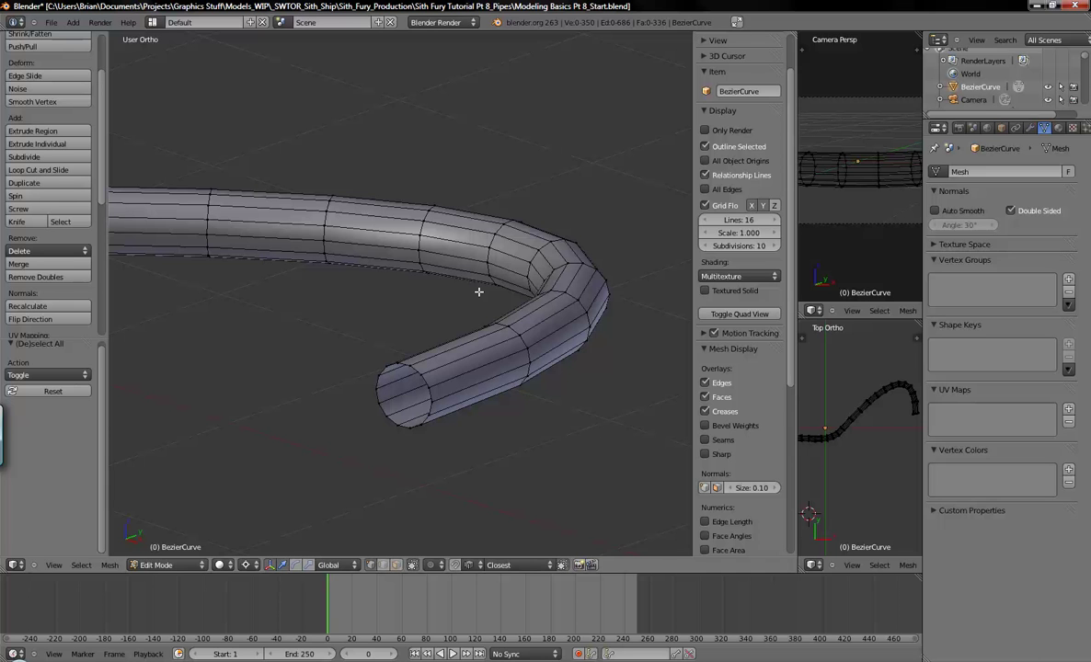
{"action": "scroll", "coordinate": [479, 291], "scroll_direction": "down", "scroll_amount": 6}
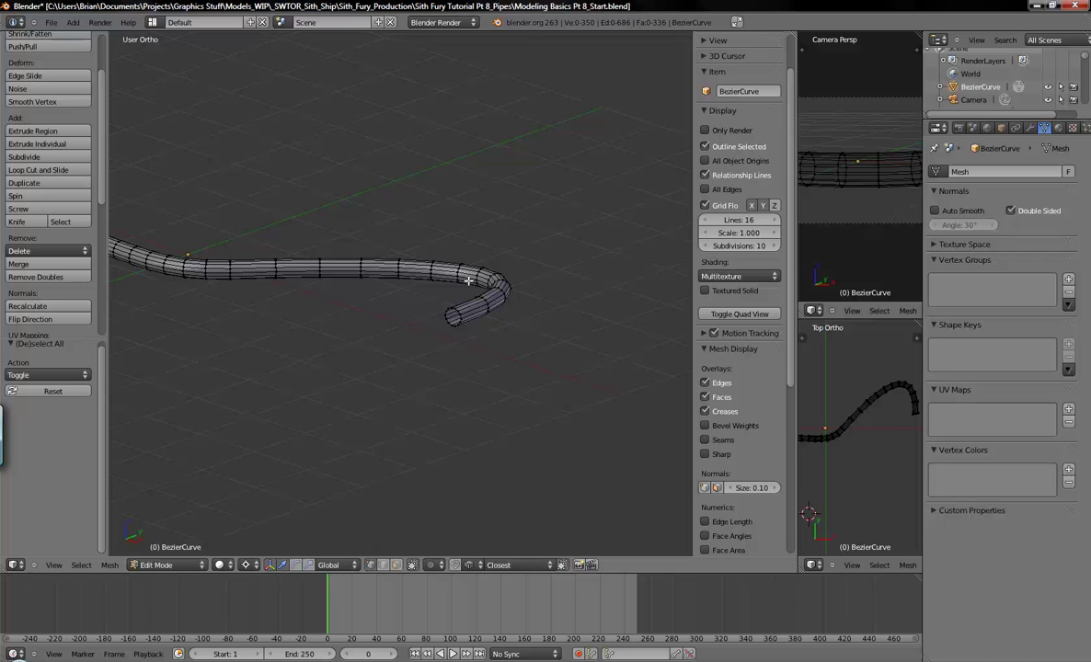
{"action": "middle_click_drag", "start_coordinate": [468, 281], "coordinate": [289, 400]}
{"action": "key", "text": "Tab"}
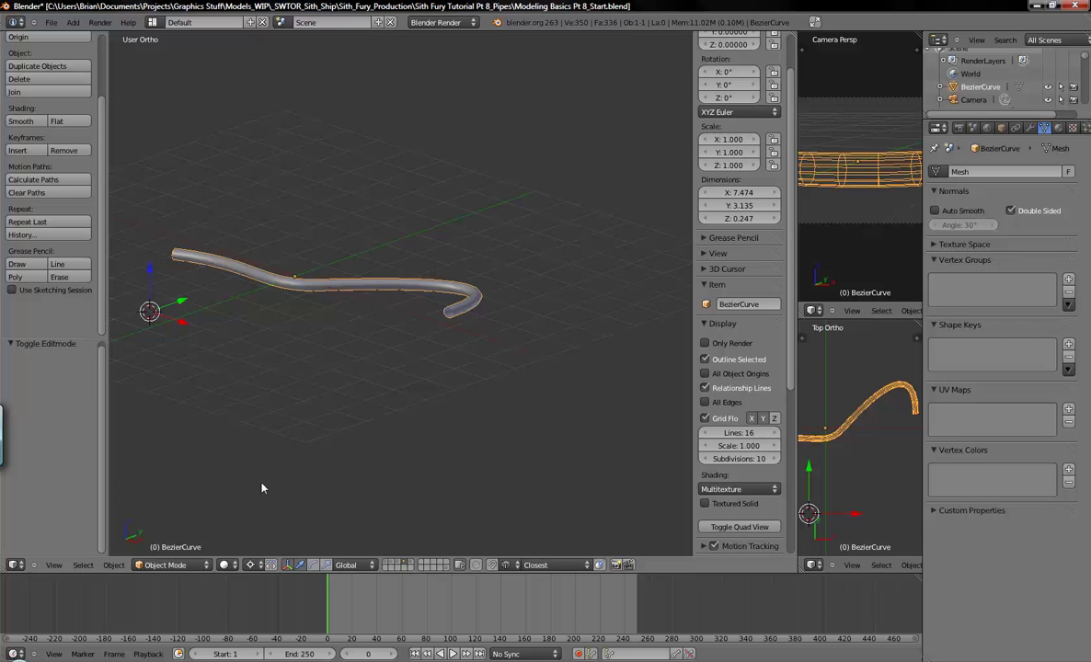
Step: Try to convert the mesh pipe back into an editable curve with Curve from Mesh/Text
{"action": "left_click", "coordinate": [113, 565]}
{"action": "left_click", "coordinate": [131, 279]}
{"action": "left_click", "coordinate": [113, 565]}
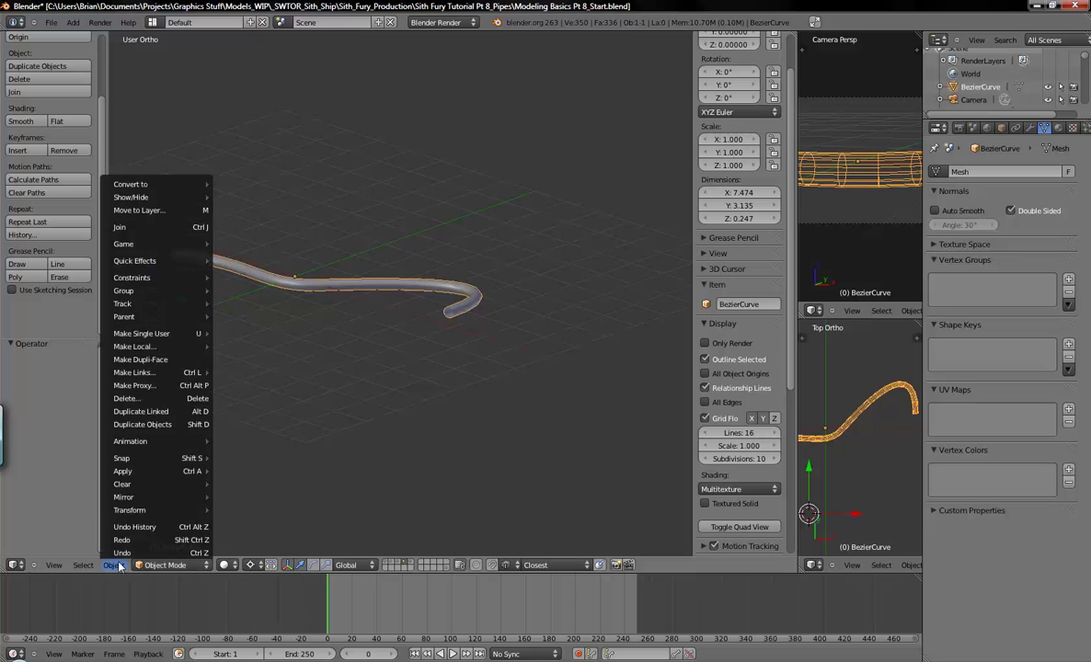
{"action": "left_click", "coordinate": [267, 198]}
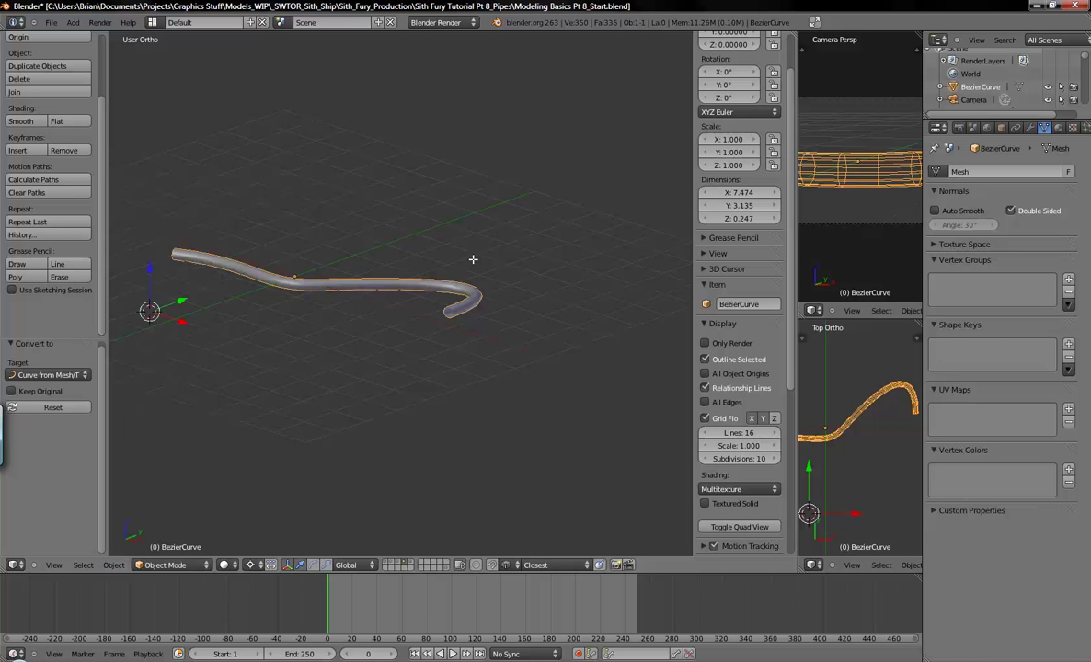
{"action": "key", "text": "Tab"}
{"action": "key", "text": "Tab"}
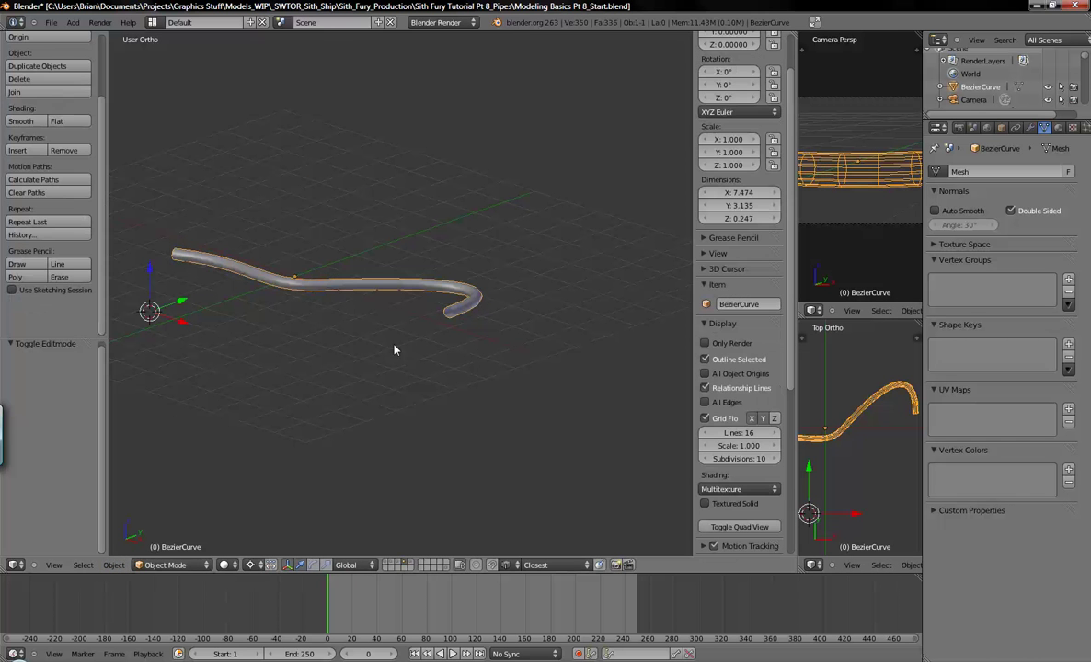
{"action": "left_click", "coordinate": [113, 565]}
{"action": "mouse_move", "coordinate": [129, 184]}
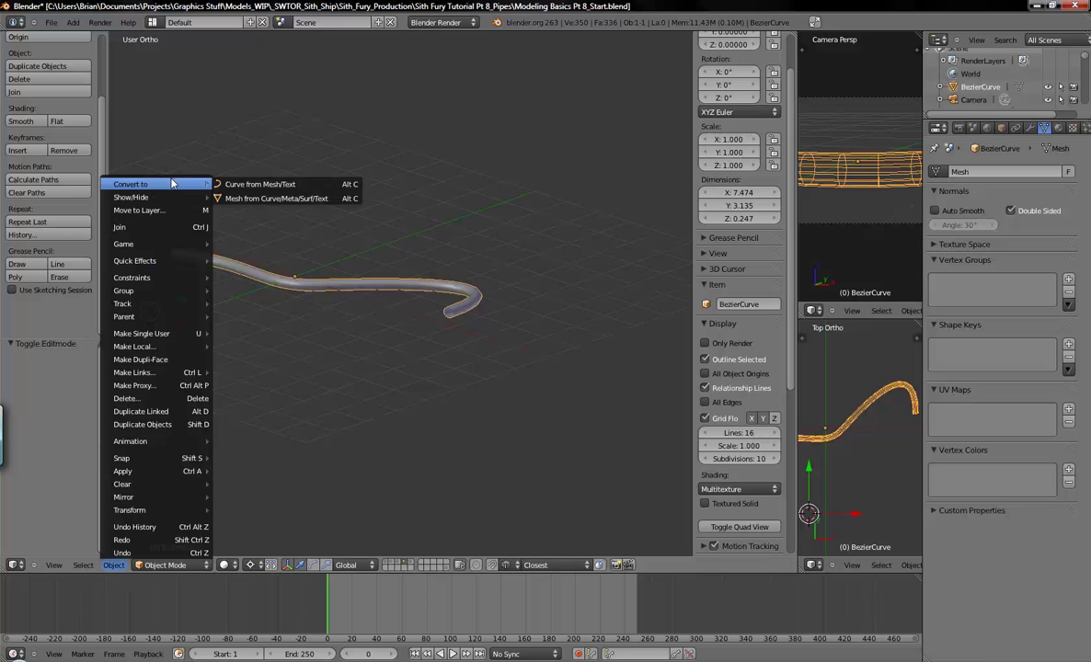
{"action": "left_click", "coordinate": [254, 184]}
Step: Inspect the pipe's face loops in Edit Mode and its overall shape in the top view
{"action": "key", "text": "Tab"}
{"action": "right_click", "coordinate": [428, 289], "text": "alt"}
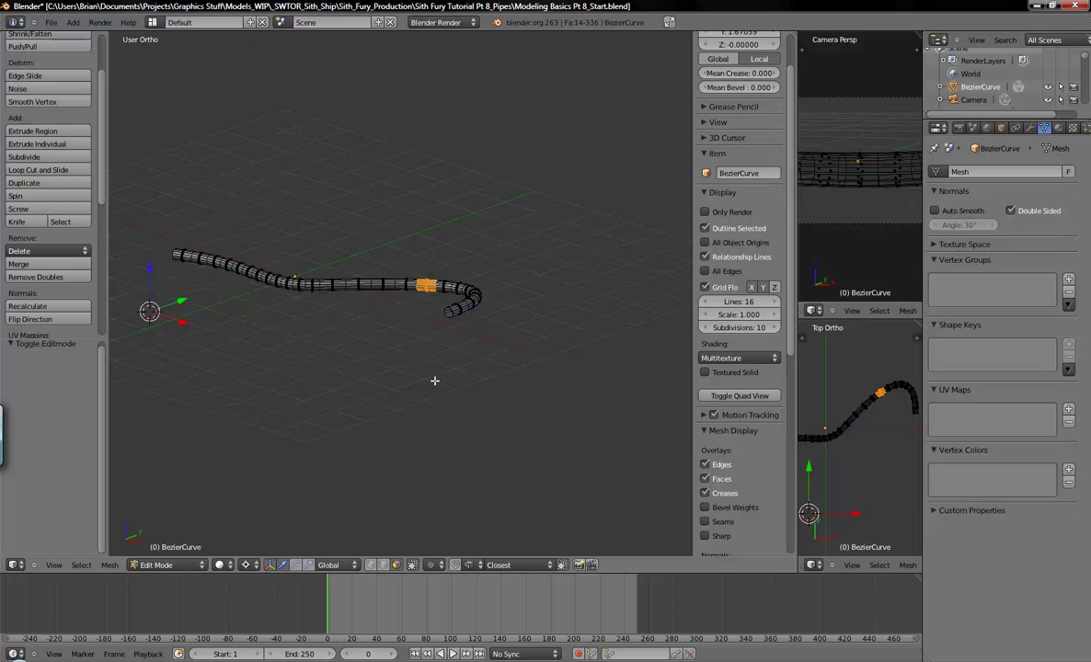
{"action": "key", "text": "Tab"}
{"action": "key", "text": "KP_7"}
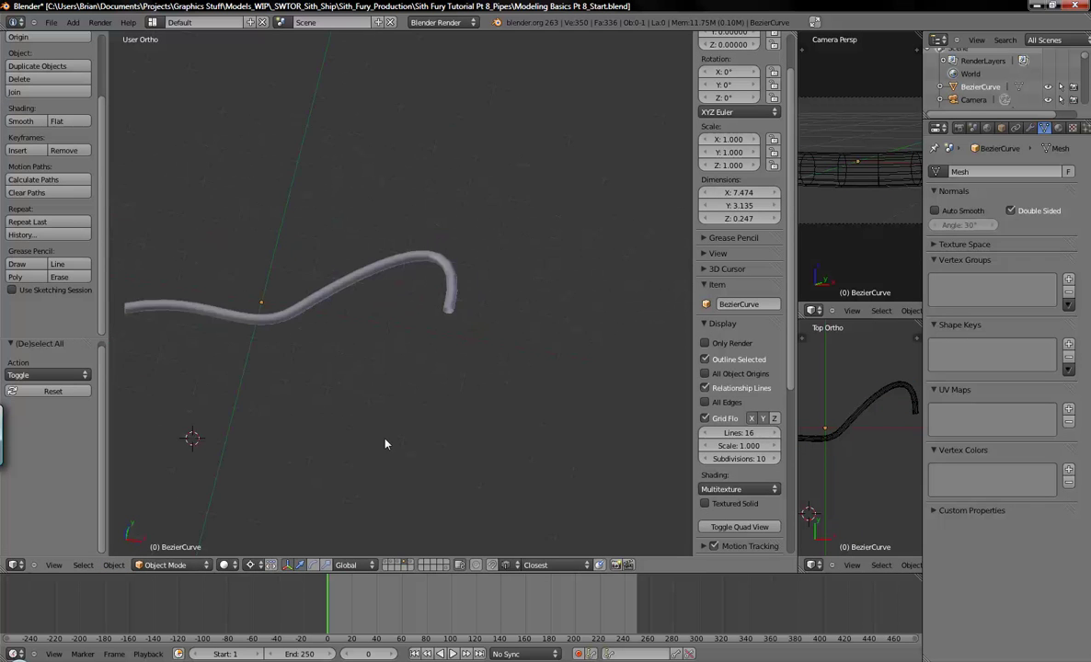
{"action": "key", "text": "Tab"}
{"action": "scroll", "coordinate": [371, 414], "scroll_direction": "up", "scroll_amount": 4}
{"action": "key", "text": "a"}
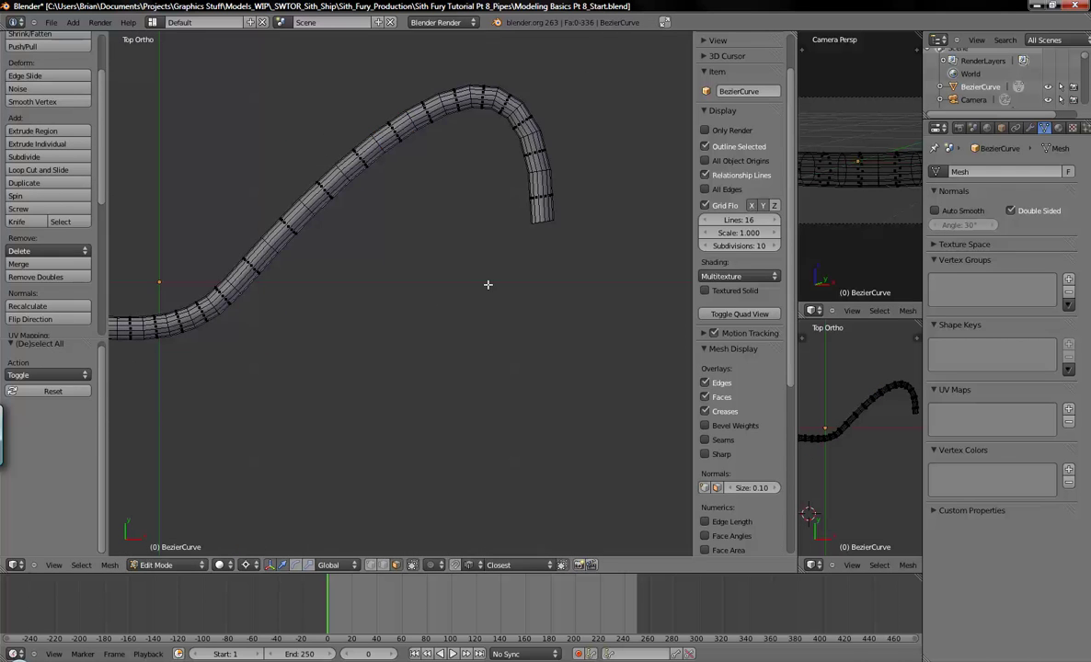
{"action": "middle_click_drag", "start_coordinate": [524, 243], "coordinate": [531, 331], "text": "shift"}
{"action": "key", "text": "Tab"}
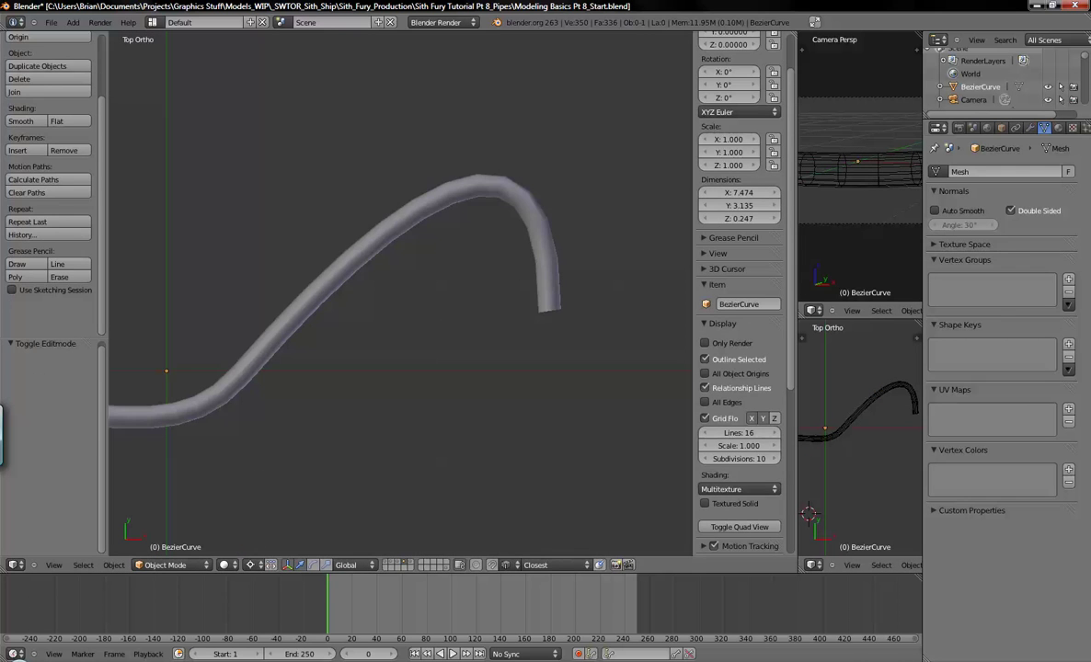
{"action": "key", "text": "Tab"}
{"action": "scroll", "coordinate": [497, 308], "scroll_direction": "down", "scroll_amount": 4}
{"action": "key", "text": "Tab"}
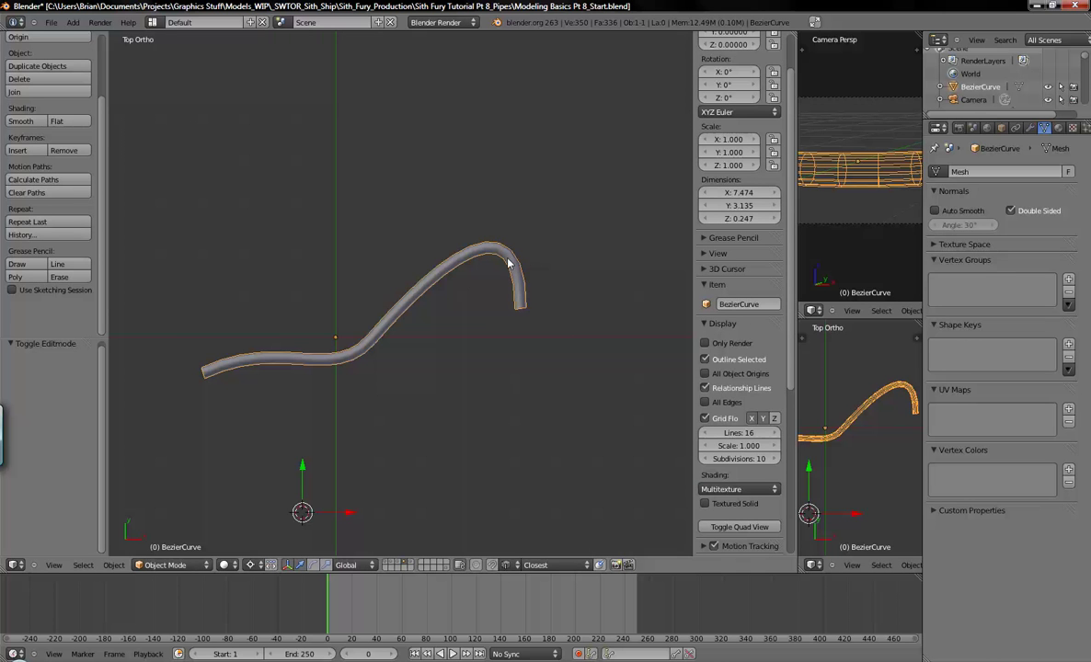
{"action": "mouse_move", "coordinate": [448, 395]}
{"action": "middle_mouse_down"}
{"action": "mouse_move", "coordinate": [417, 268]}
{"action": "mouse_move", "coordinate": [446, 376]}
{"action": "middle_mouse_up"}
{"action": "scroll", "coordinate": [445, 375], "scroll_direction": "down", "scroll_amount": 2}
{"action": "key", "text": "KP_7"}
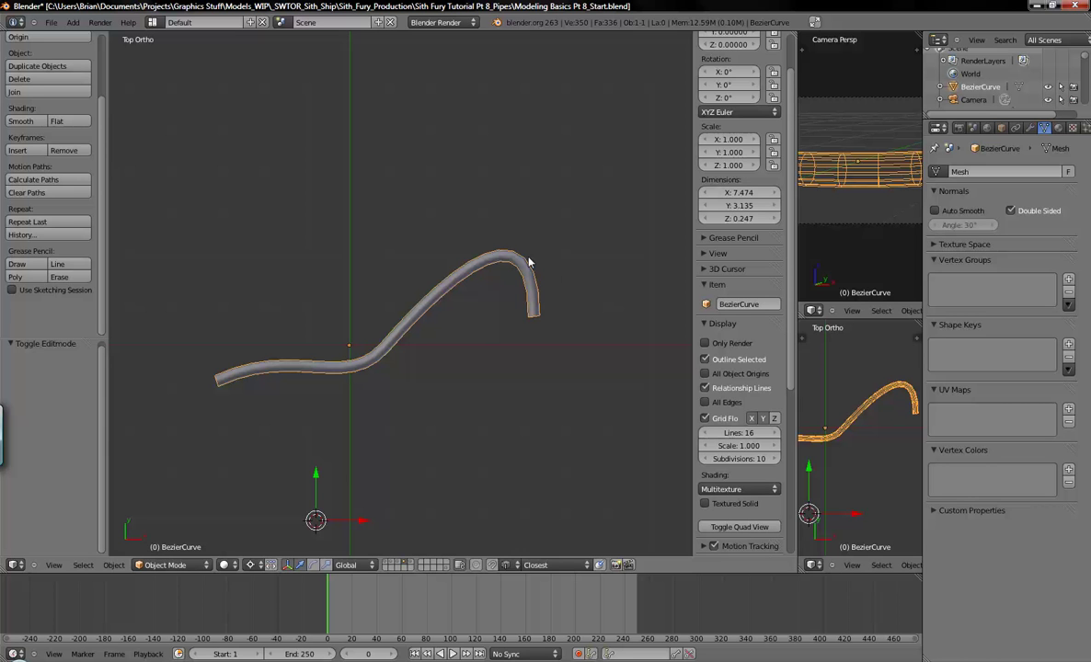
Step: Delete the mesh pipe and reset the 3D cursor to the world origin
{"action": "middle_click_drag", "start_coordinate": [462, 341], "coordinate": [446, 370], "text": "shift"}
{"action": "key", "text": "Tab"}
{"action": "key", "text": "Tab"}
{"action": "key", "text": "x"}
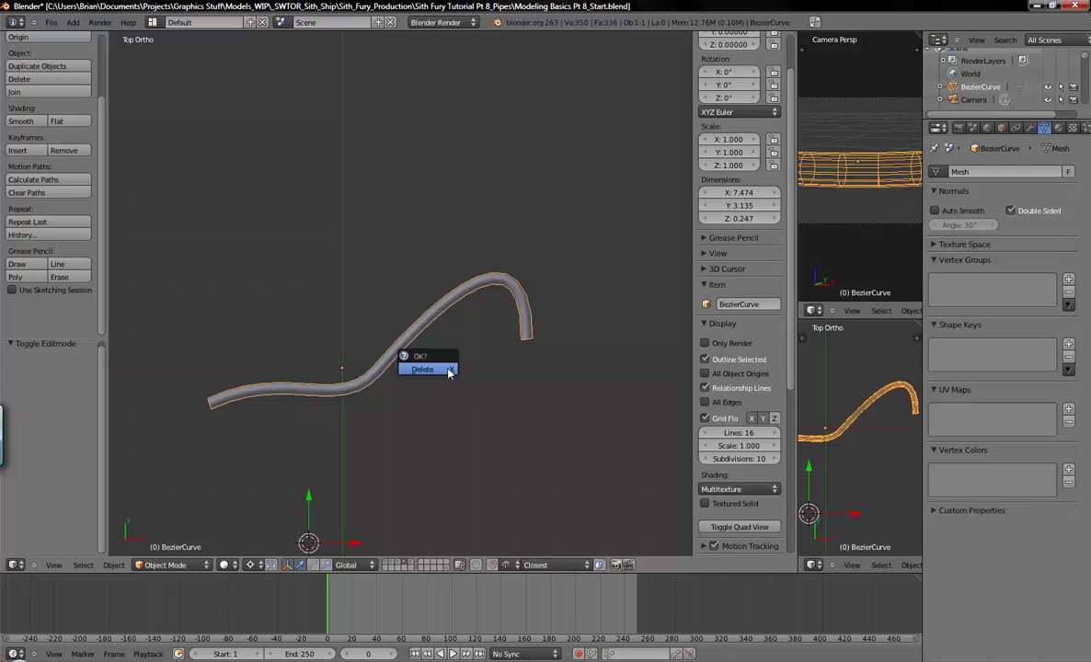
{"action": "left_click", "coordinate": [422, 369]}
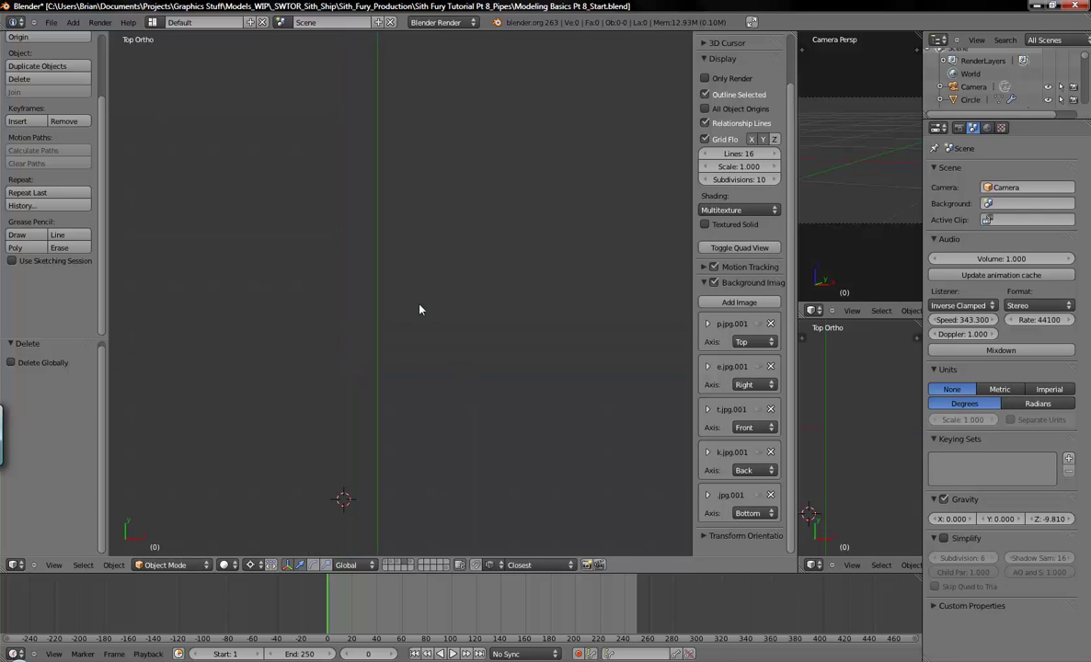
{"action": "key", "text": "shift+c"}
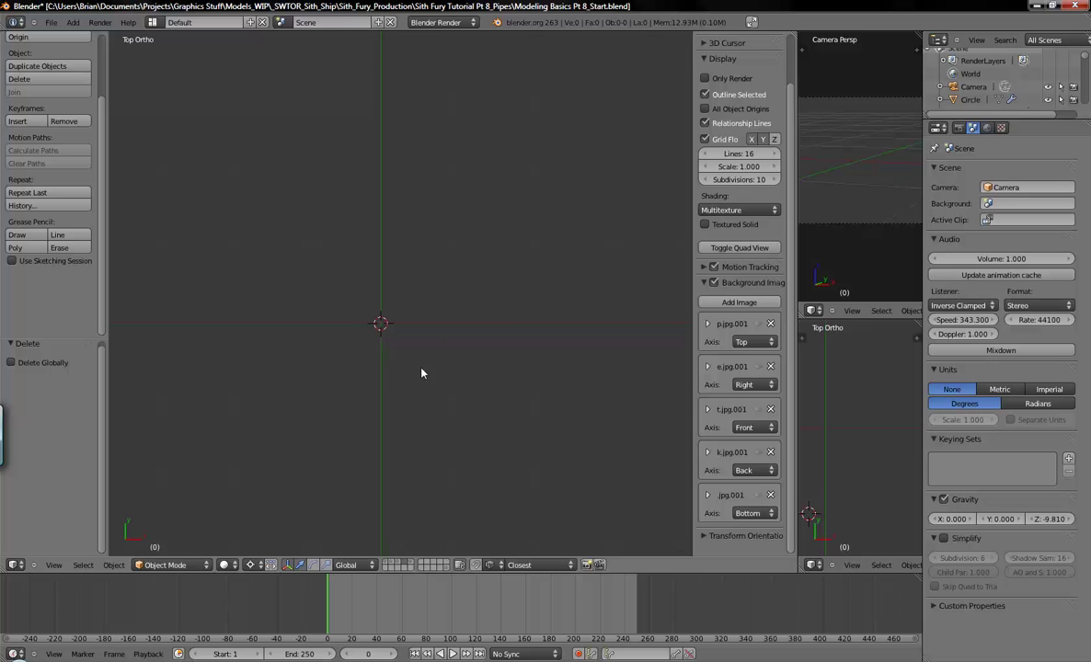
Step: Add a Bezier curve at the world origin, and undo the addition
{"action": "key", "text": "shift+a"}
{"action": "mouse_move", "coordinate": [404, 356]}
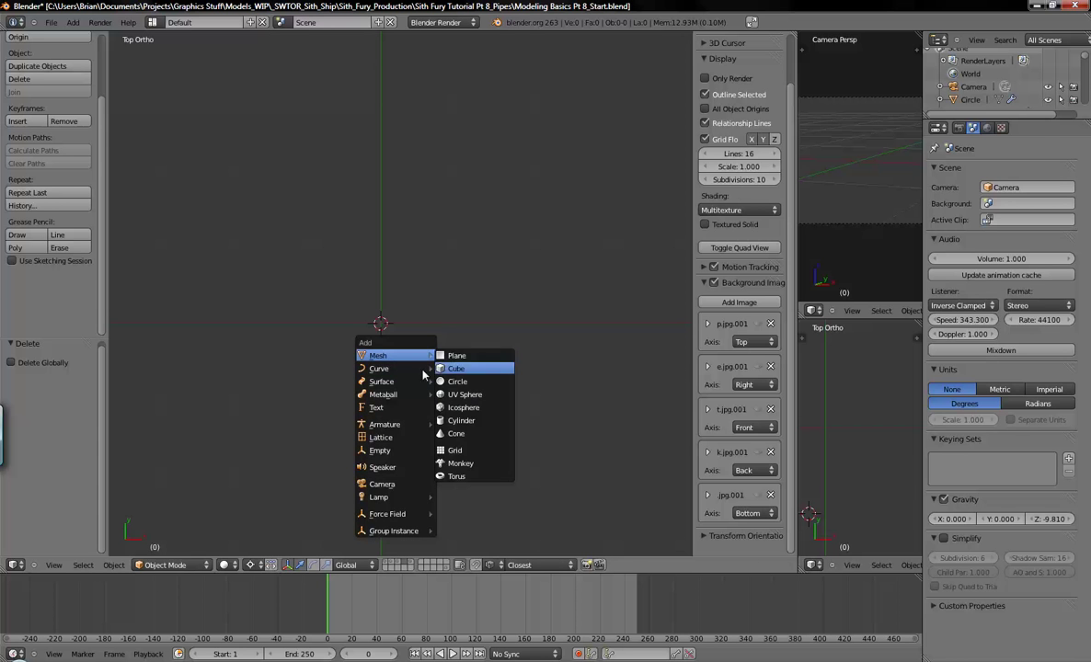
{"action": "left_click", "coordinate": [463, 368]}
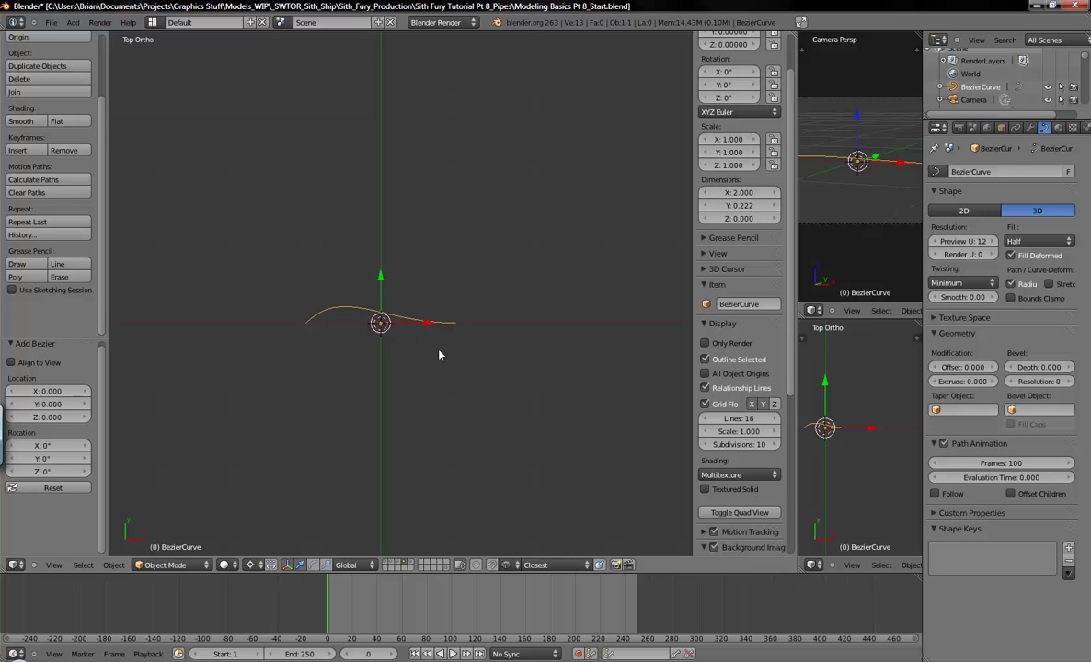
{"action": "left_click", "coordinate": [112, 565]}
{"action": "left_click", "coordinate": [124, 235]}
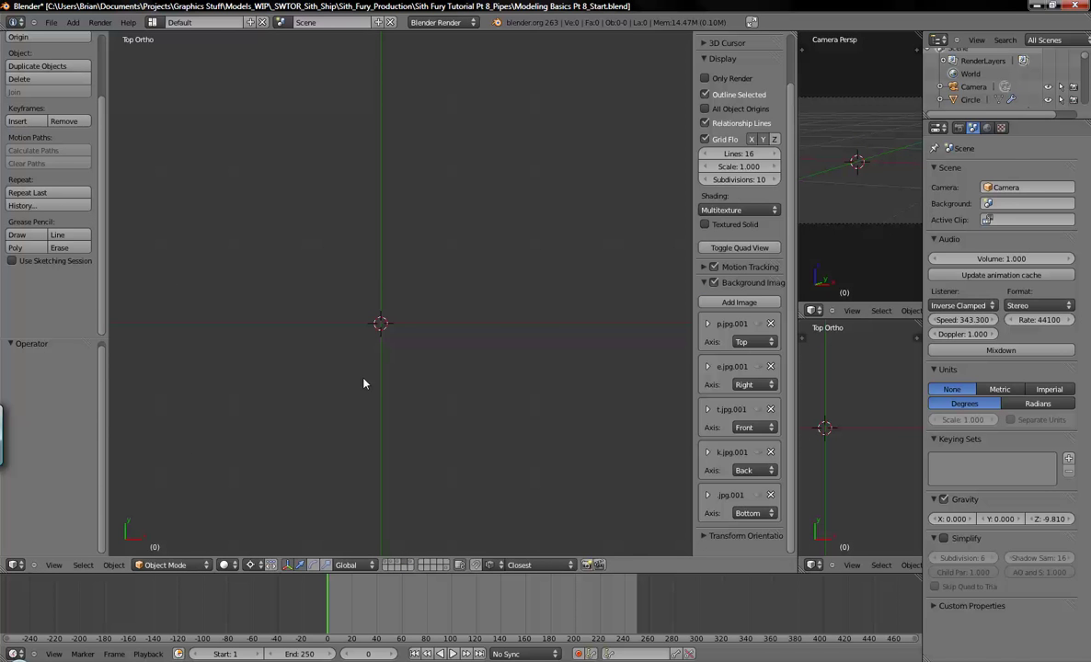
Step: Restore and delete the previous curve object, and add a fresh Bezier curve at the world origin
{"action": "key", "text": "ctrl+z"}
{"action": "key", "text": "x"}
{"action": "left_click", "coordinate": [426, 416]}
{"action": "left_click", "coordinate": [386, 394]}
{"action": "key", "text": "shift+a"}
{"action": "mouse_move", "coordinate": [402, 356]}
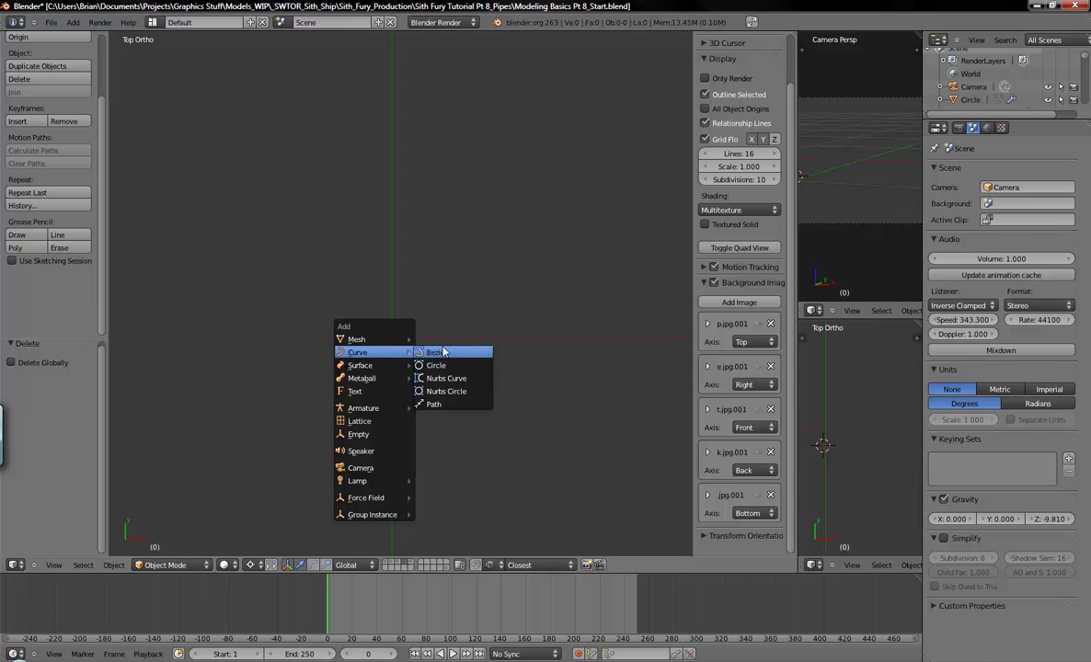
{"action": "left_click", "coordinate": [448, 354]}
Step: Convert the Bezier curve into a mesh with Mesh from Curve/Meta/Surf/Text and check its geometry in Edit Mode
{"action": "key", "text": "alt+c"}
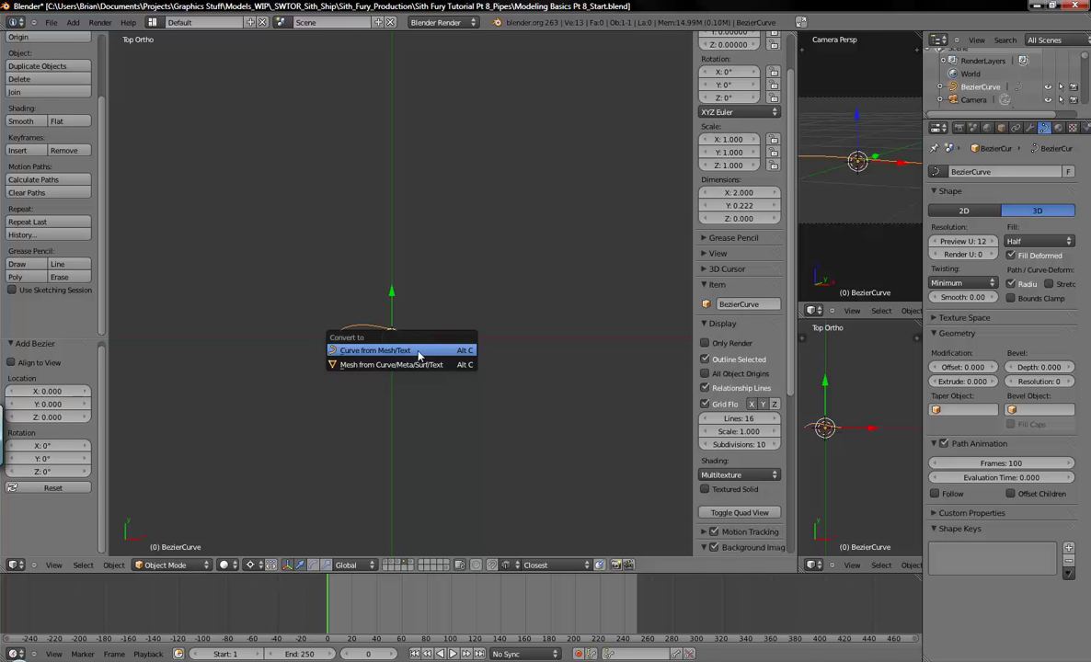
{"action": "left_click", "coordinate": [404, 364]}
{"action": "key", "text": "Tab"}
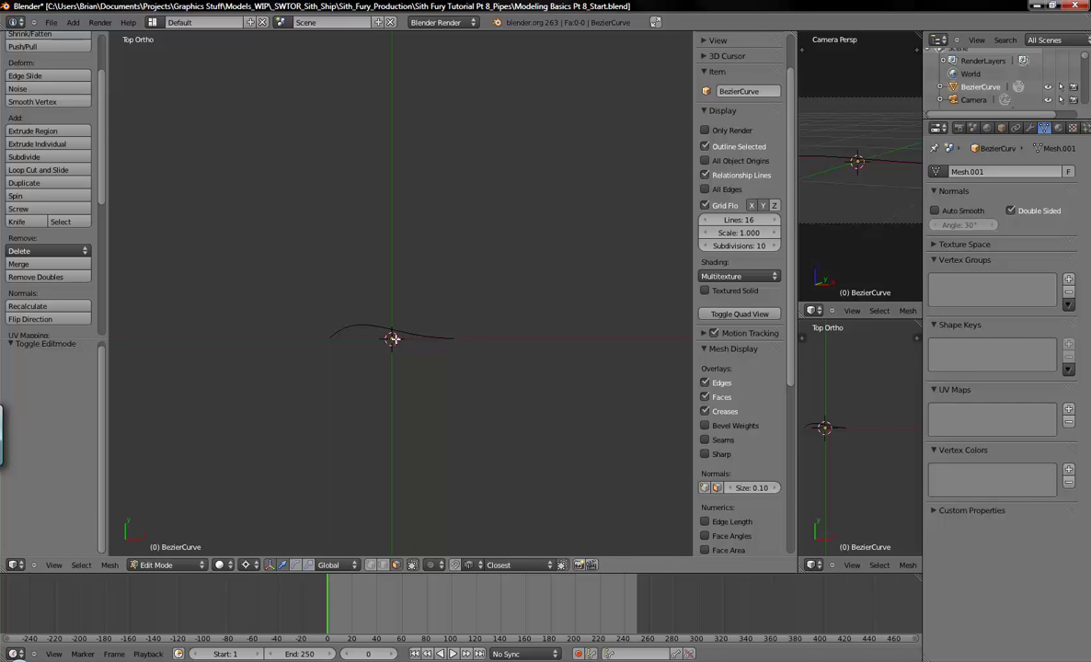
{"action": "scroll", "coordinate": [386, 322], "scroll_direction": "up", "scroll_amount": 2}
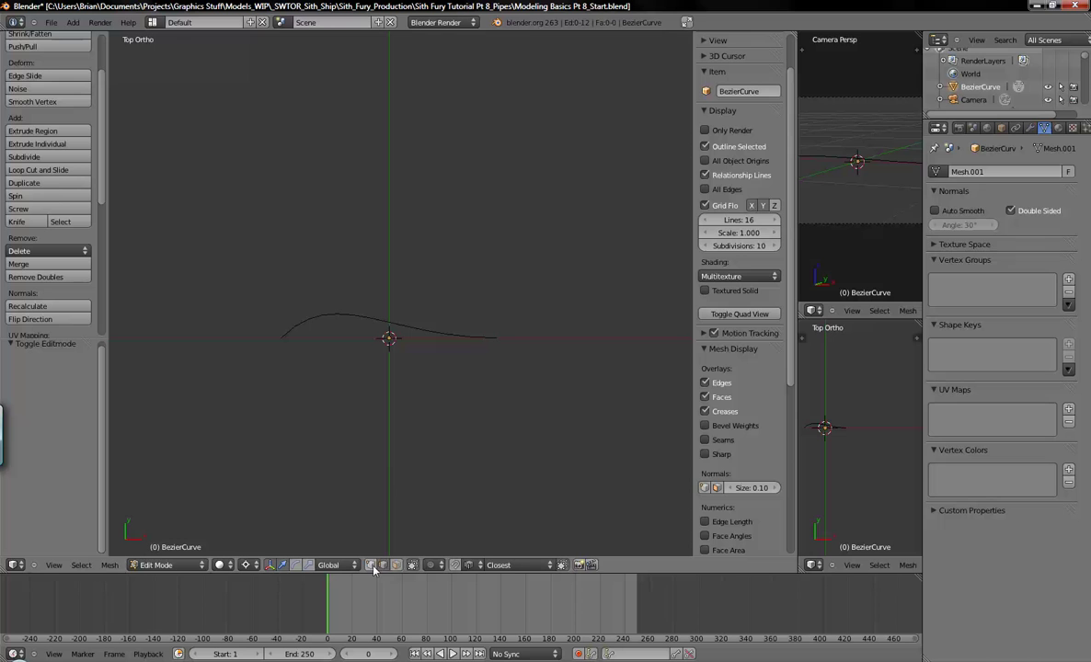
{"action": "key", "text": "Tab"}
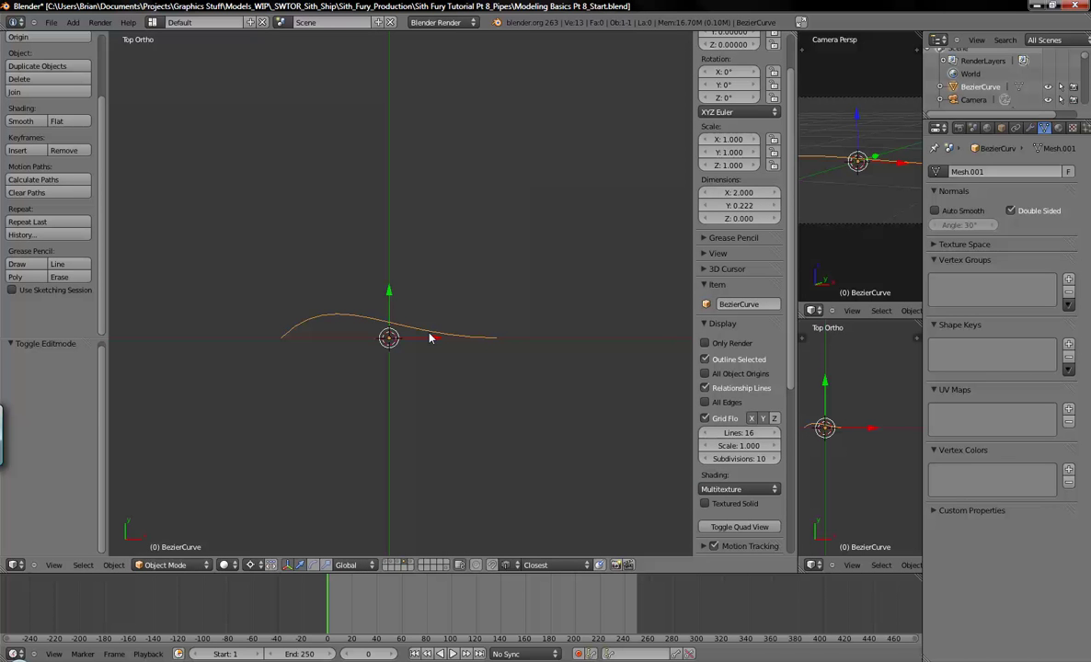
Step: Convert the mesh line back into a curve with Curve from Mesh/Text and examine its end points in Edit Mode
{"action": "key", "text": "alt+c"}
{"action": "left_click", "coordinate": [368, 317]}
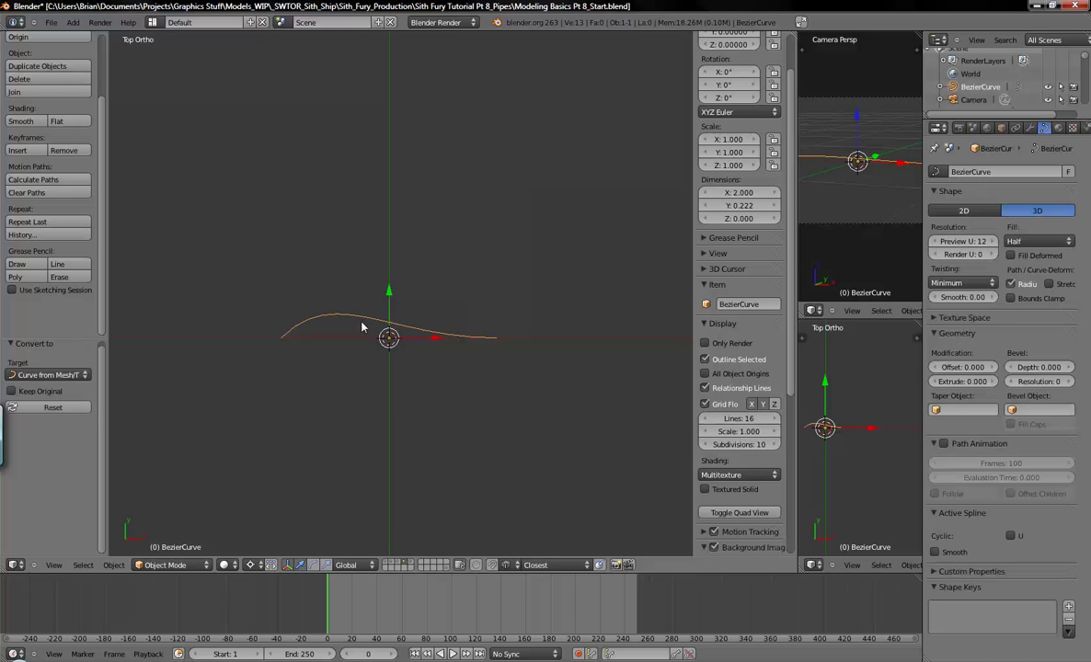
{"action": "key", "text": "Tab"}
{"action": "right_click", "coordinate": [494, 352]}
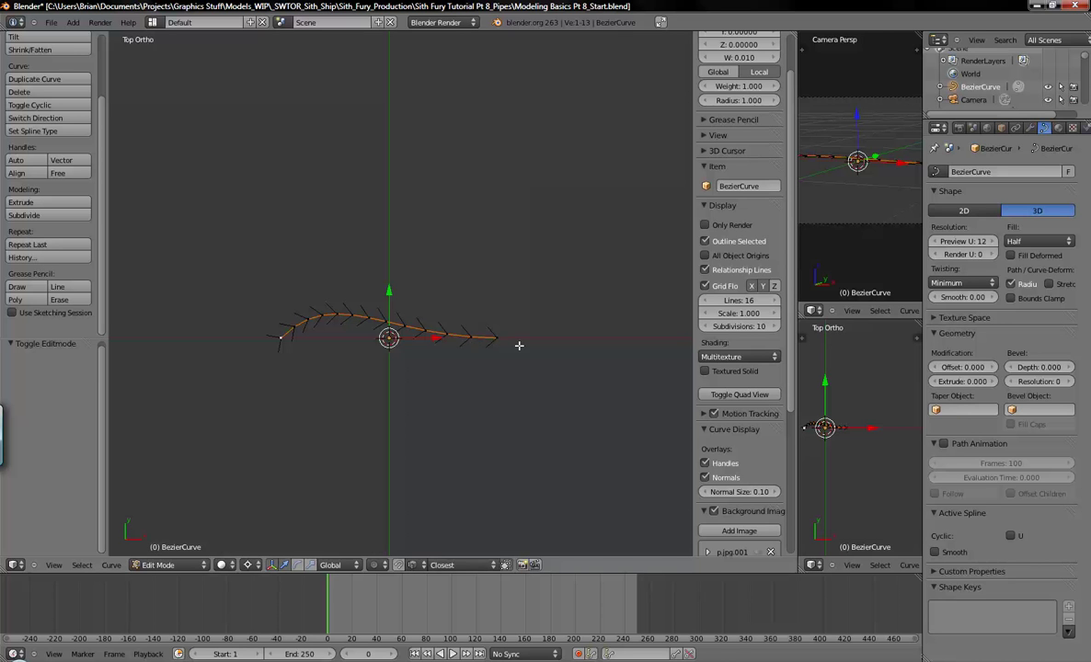
{"action": "right_click", "coordinate": [285, 339]}
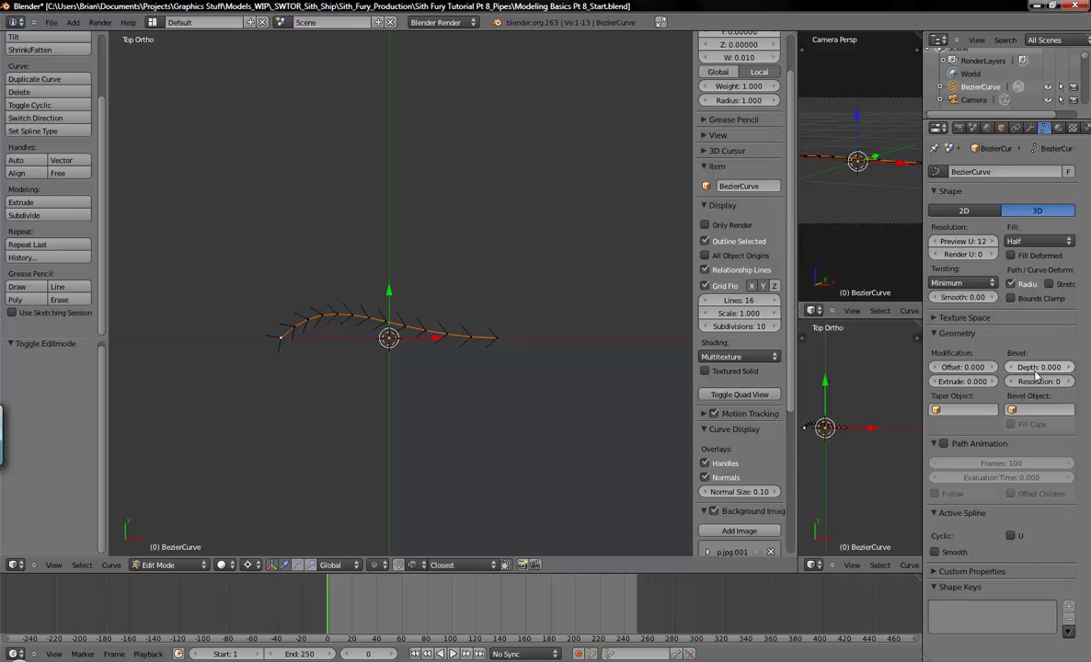
{"action": "key", "text": "Tab"}
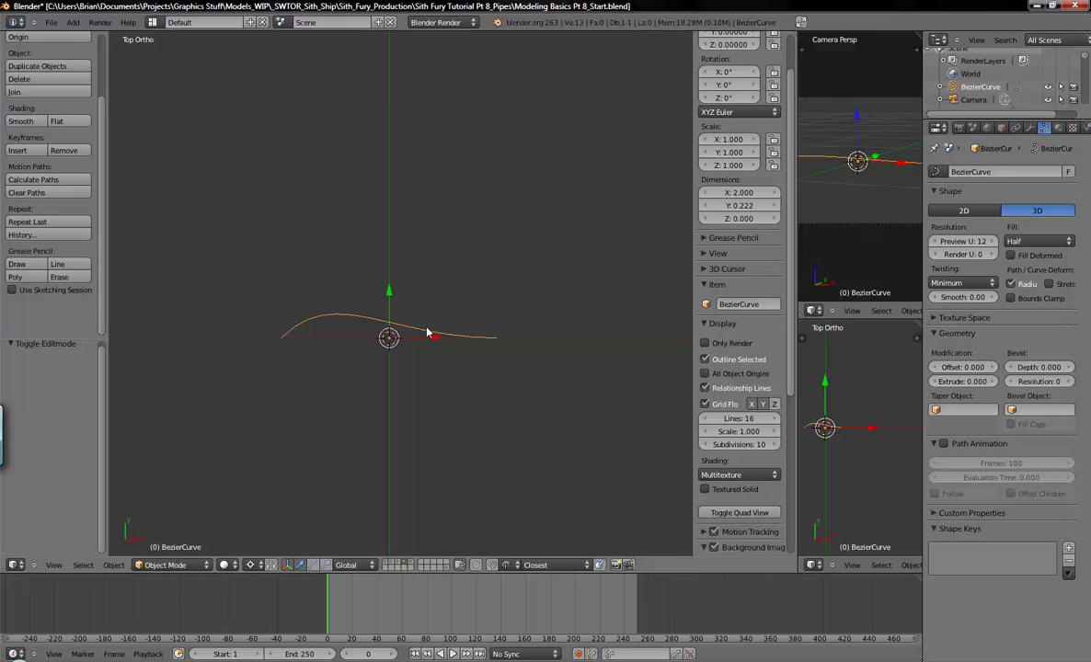
Step: Delete the converted curve and add a 32-vertex mesh circle with radius 1.000 at the world origin
{"action": "key", "text": "x"}
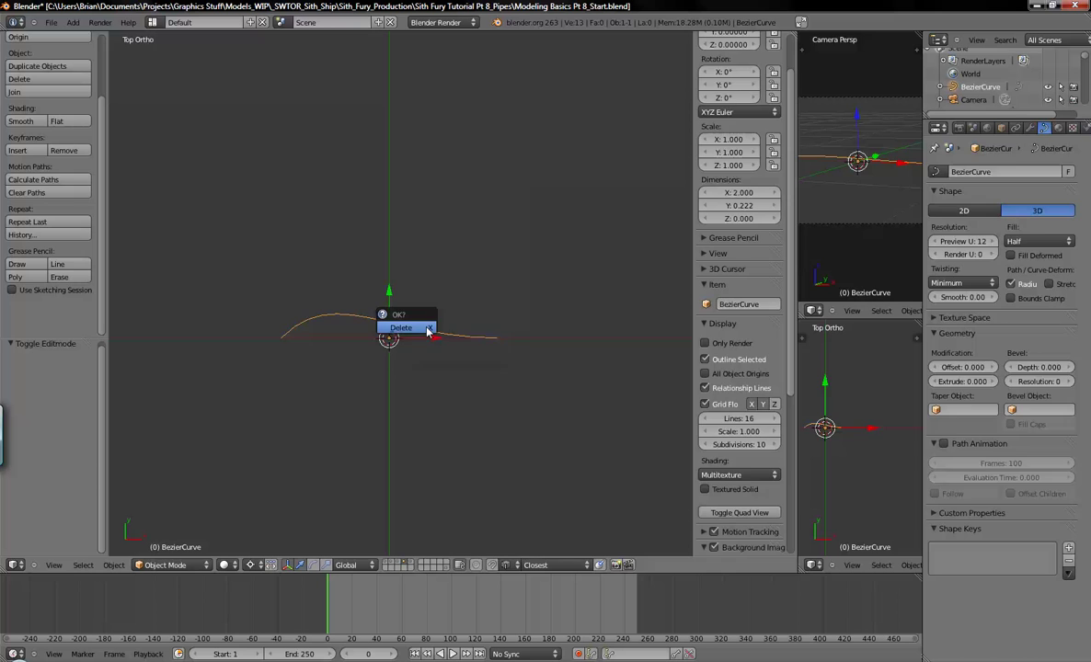
{"action": "left_click", "coordinate": [427, 330]}
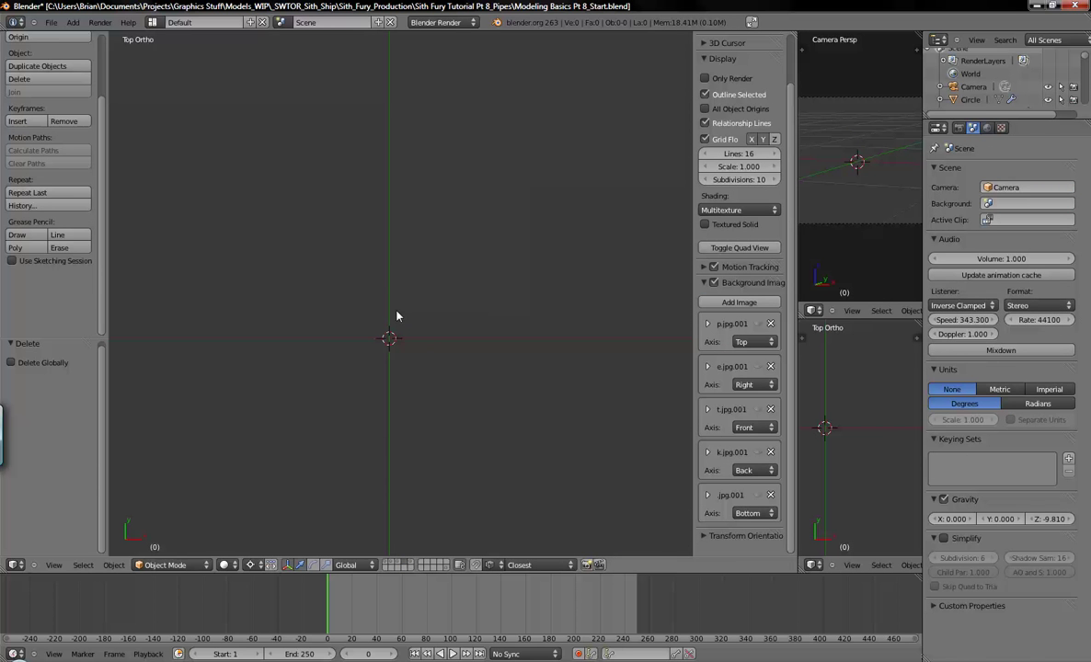
{"action": "key", "text": "shift+a"}
{"action": "mouse_move", "coordinate": [368, 298]}
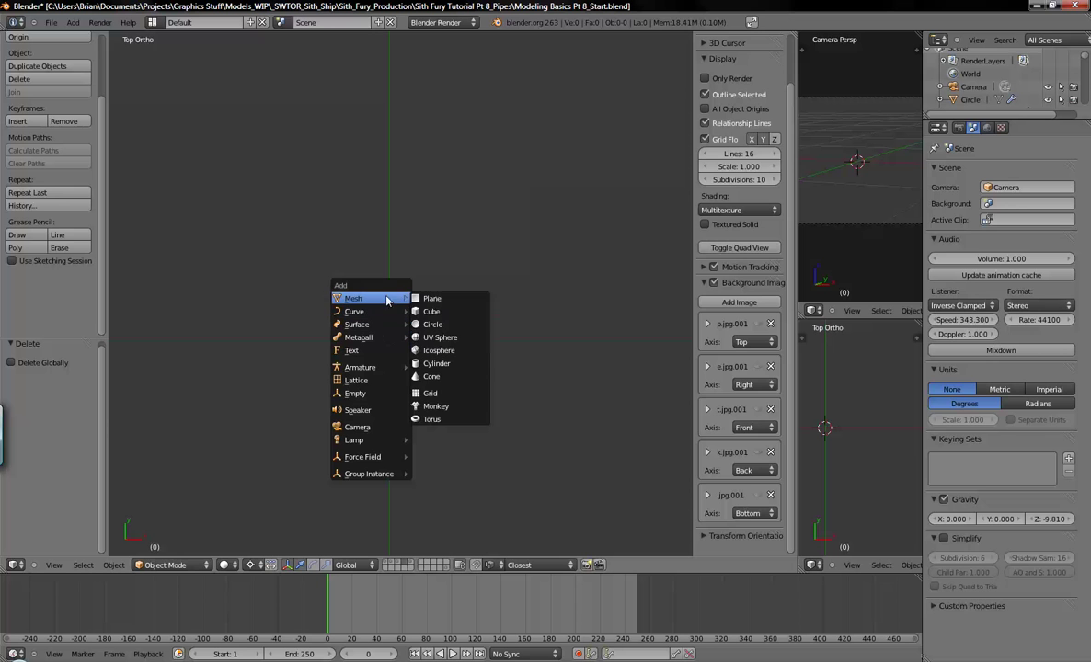
{"action": "left_click", "coordinate": [431, 325]}
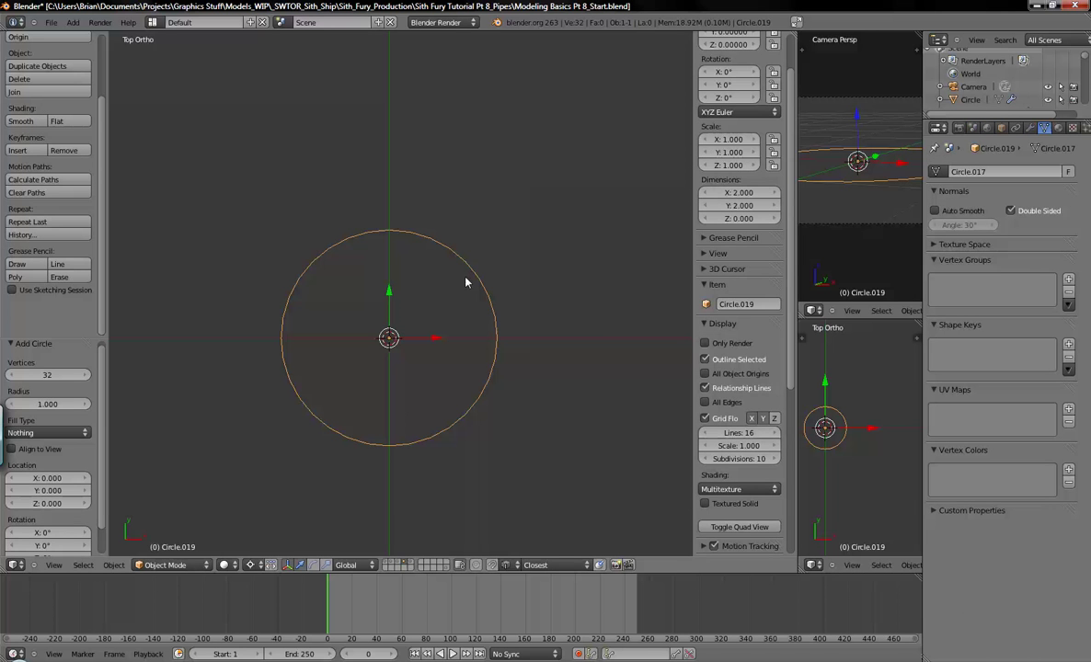
Step: Delete the circle's vertices outside its upper-right quarter, keeping only the quarter arc
{"action": "key", "text": "Tab"}
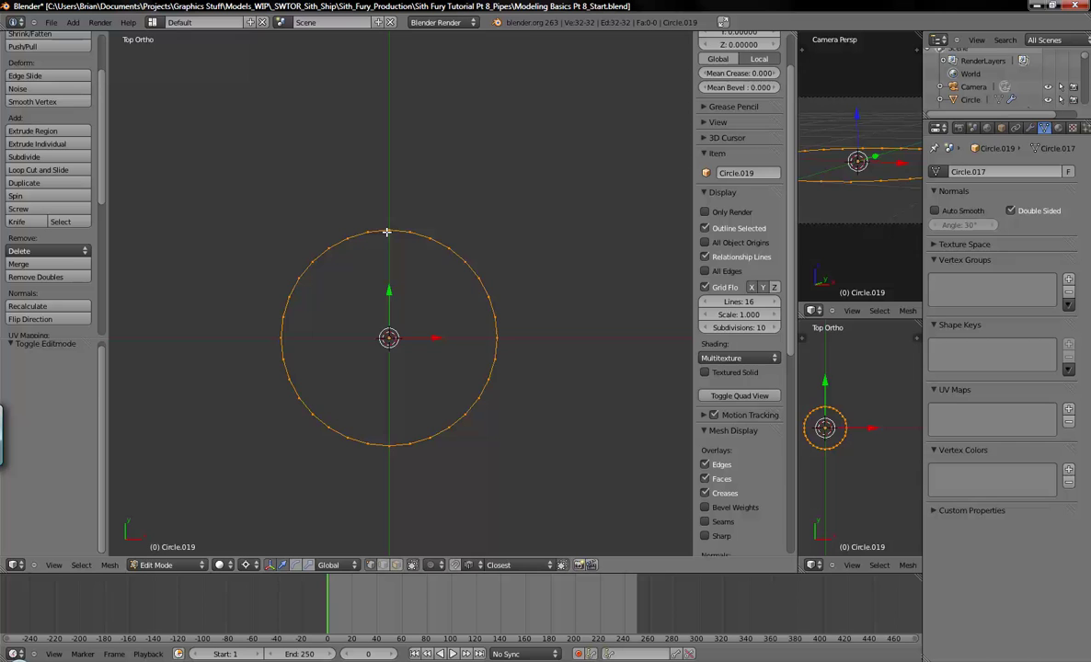
{"action": "key", "text": "a"}
{"action": "key", "text": "b"}
{"action": "left_click_drag", "start_coordinate": [386, 194], "coordinate": [201, 495]}
{"action": "key", "text": "b"}
{"action": "left_click_drag", "start_coordinate": [512, 354], "coordinate": [276, 493]}
{"action": "key", "text": "x"}
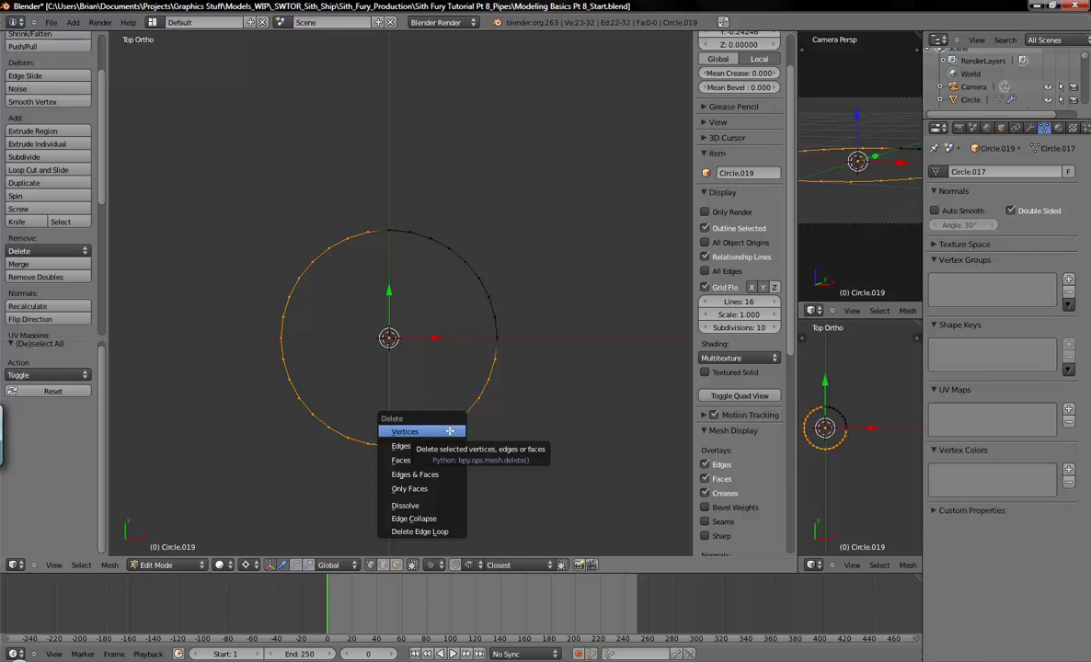
{"action": "key", "text": "x"}
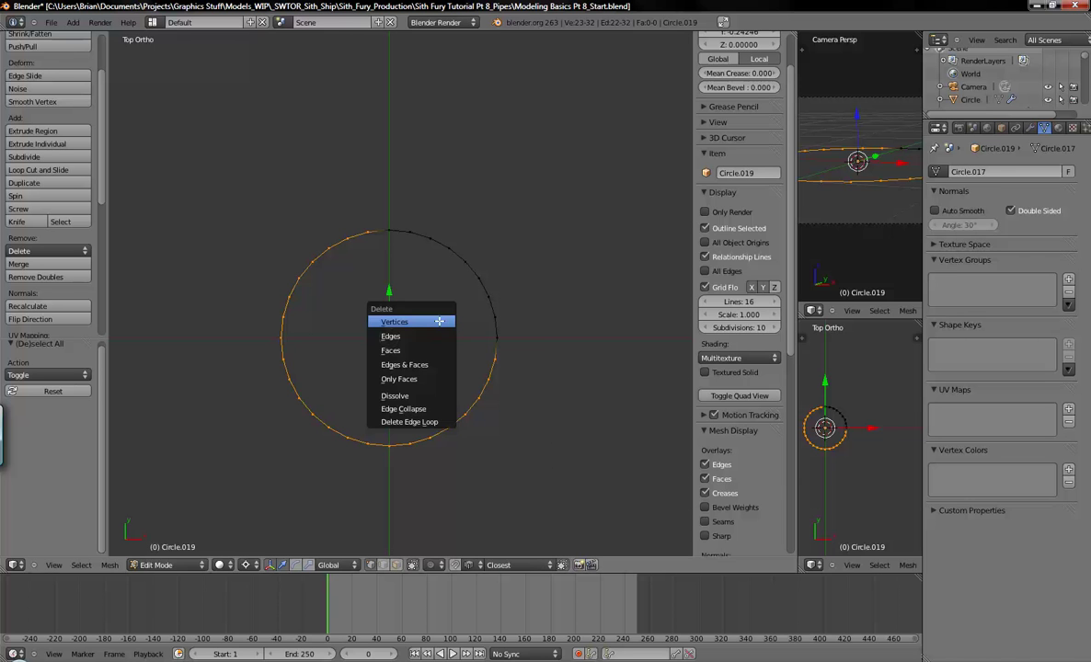
{"action": "left_click", "coordinate": [439, 320]}
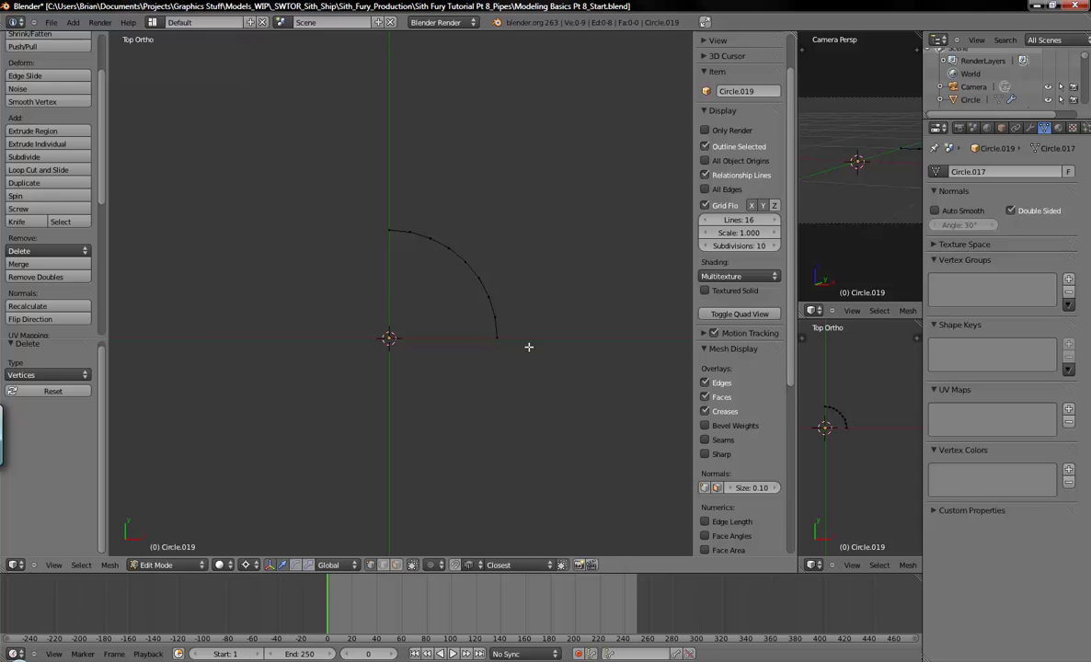
Step: Convert the quarter arc into a curve with Curve from Mesh/Text and check its control points in Edit Mode
{"action": "key", "text": "Tab"}
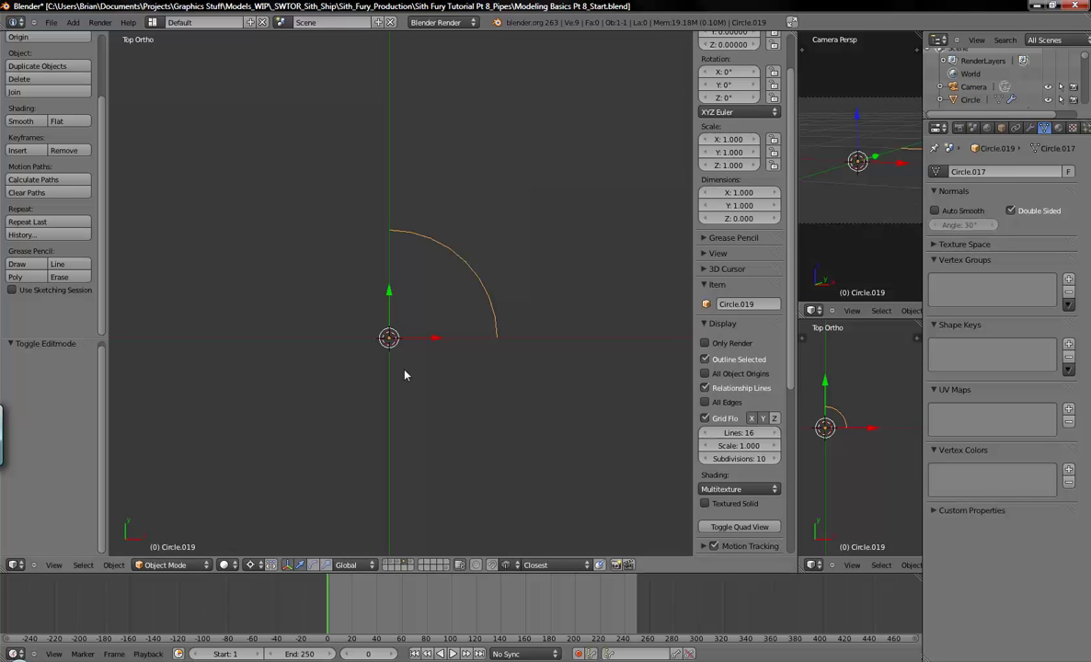
{"action": "key", "text": "alt+c"}
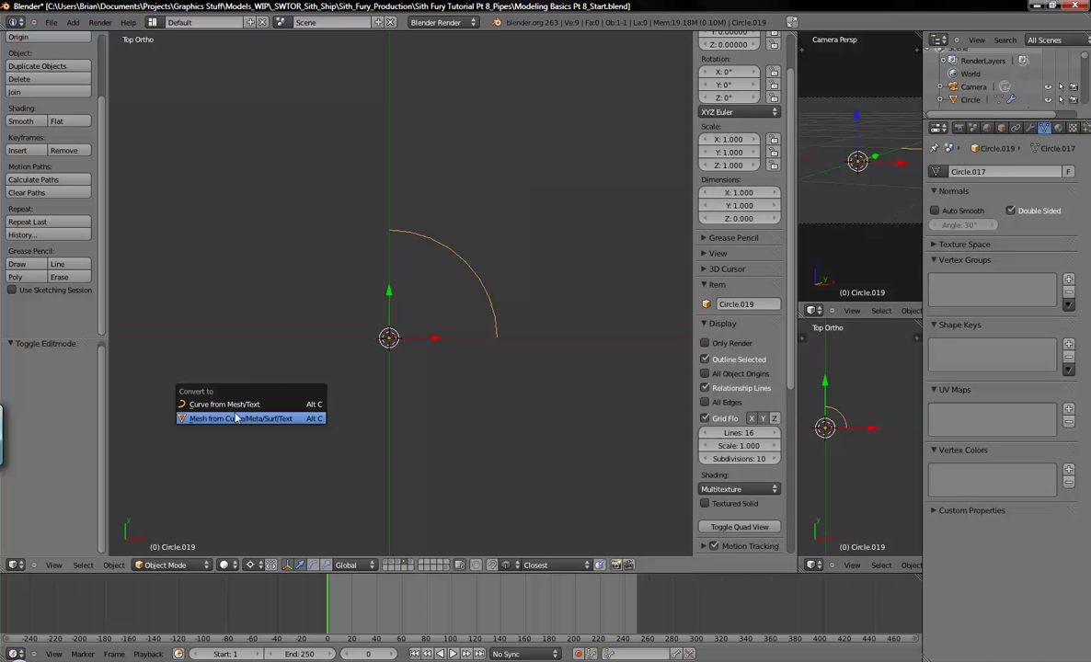
{"action": "left_click", "coordinate": [204, 408]}
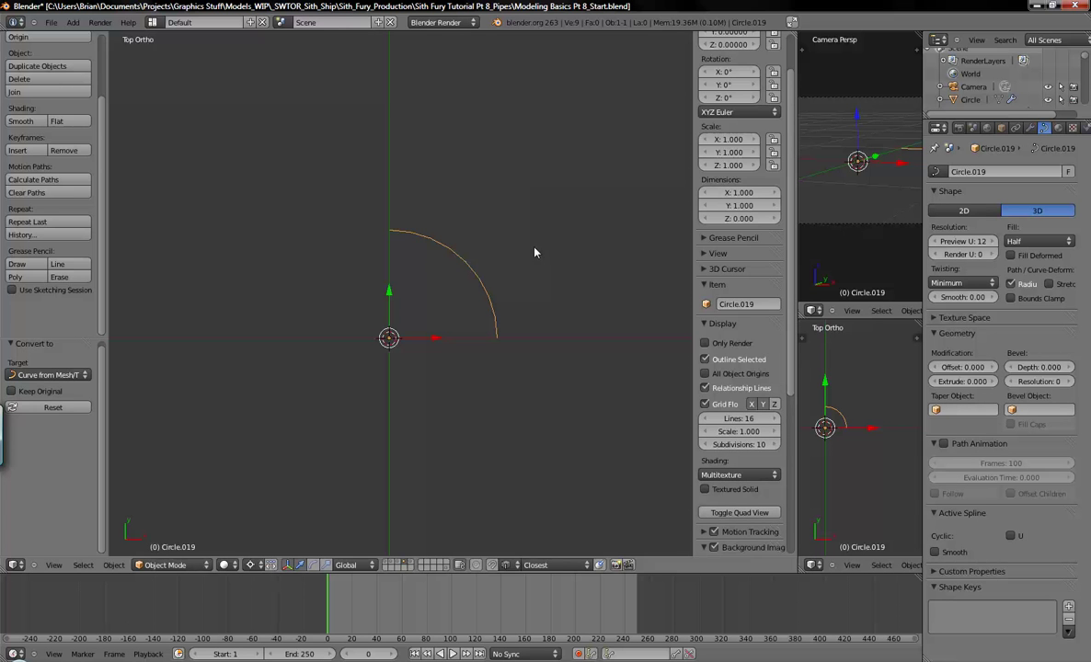
{"action": "key", "text": "Tab"}
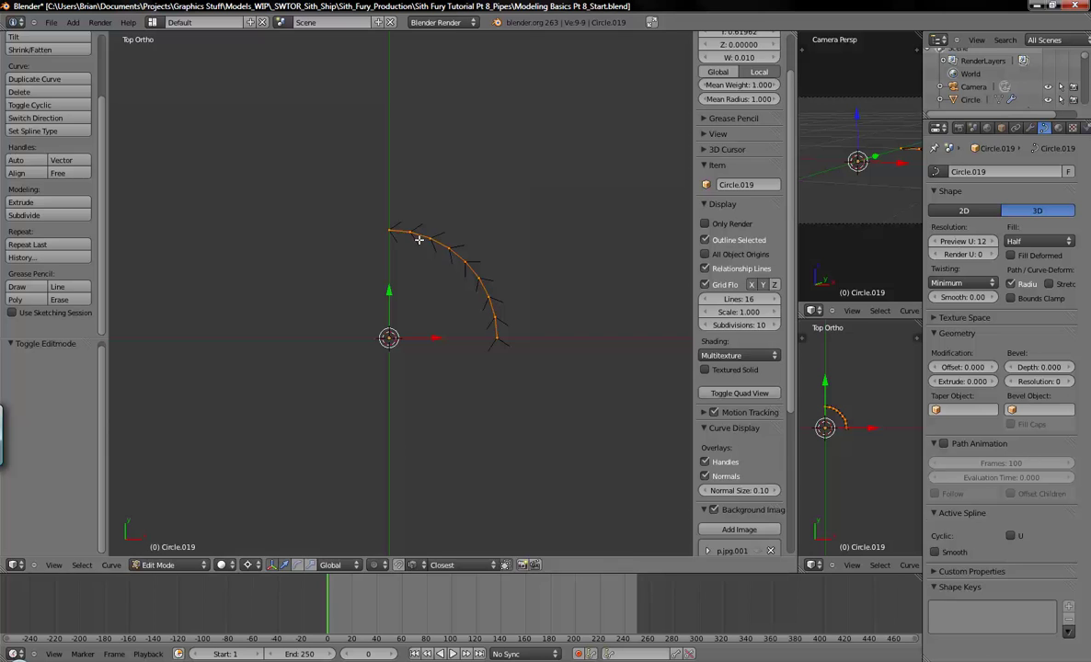
{"action": "key", "text": "Tab"}
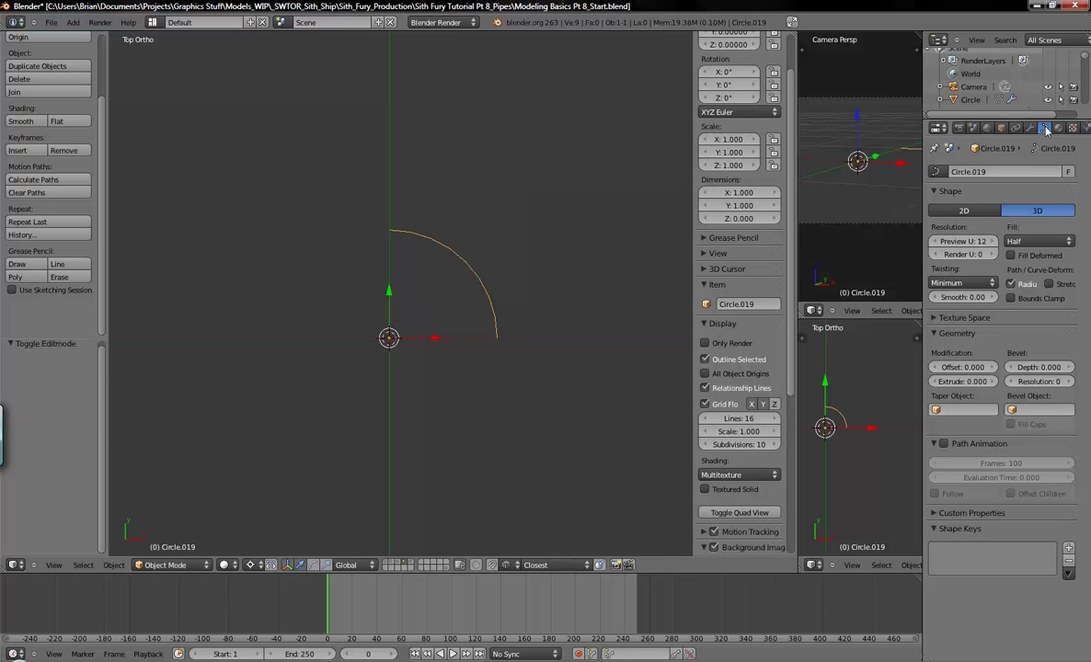
Step: Turn the arc curve into a pipe with Full fill, a bevel depth of 0.137 and a bevel resolution of 5
{"action": "left_click", "coordinate": [1039, 241]}
{"action": "left_click", "coordinate": [966, 188]}
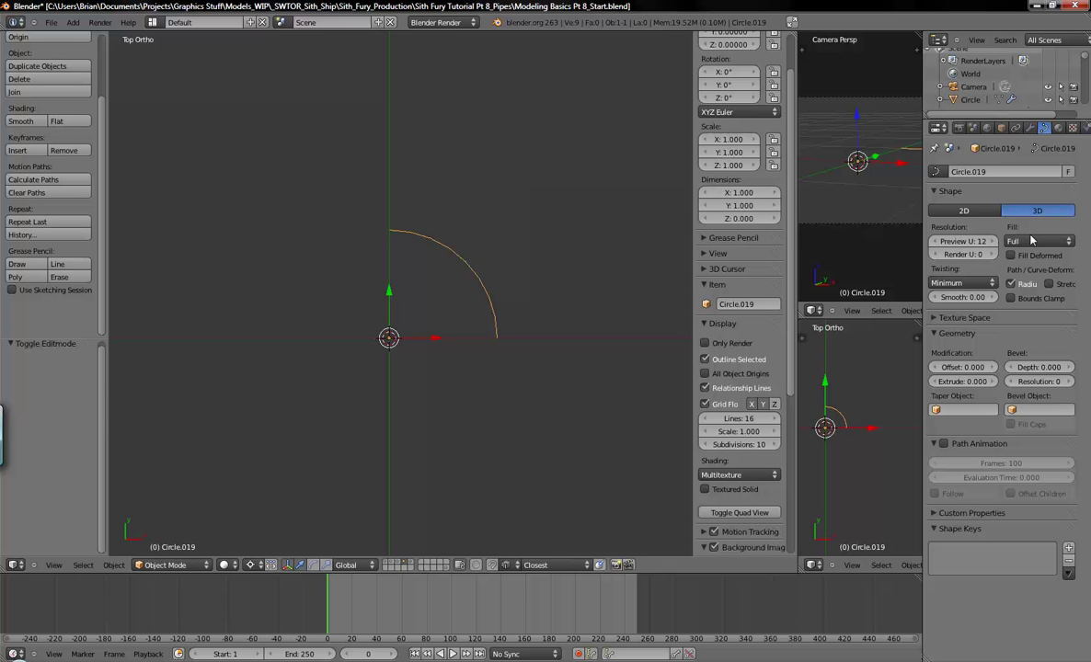
{"action": "mouse_move", "coordinate": [1040, 368]}
{"action": "left_mouse_down"}
{"action": "mouse_move", "coordinate": [1050, 373]}
{"action": "mouse_move", "coordinate": [1035, 374]}
{"action": "left_mouse_up"}
{"action": "left_click", "coordinate": [1028, 383]}
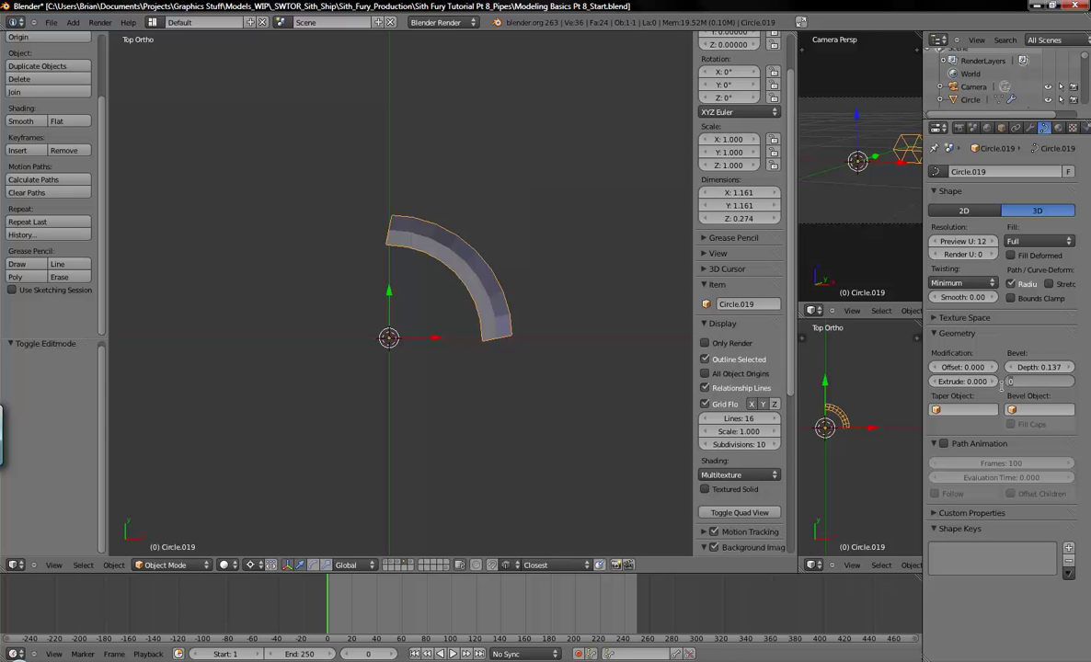
{"action": "type", "text": "5"}
{"action": "key", "text": "Return"}
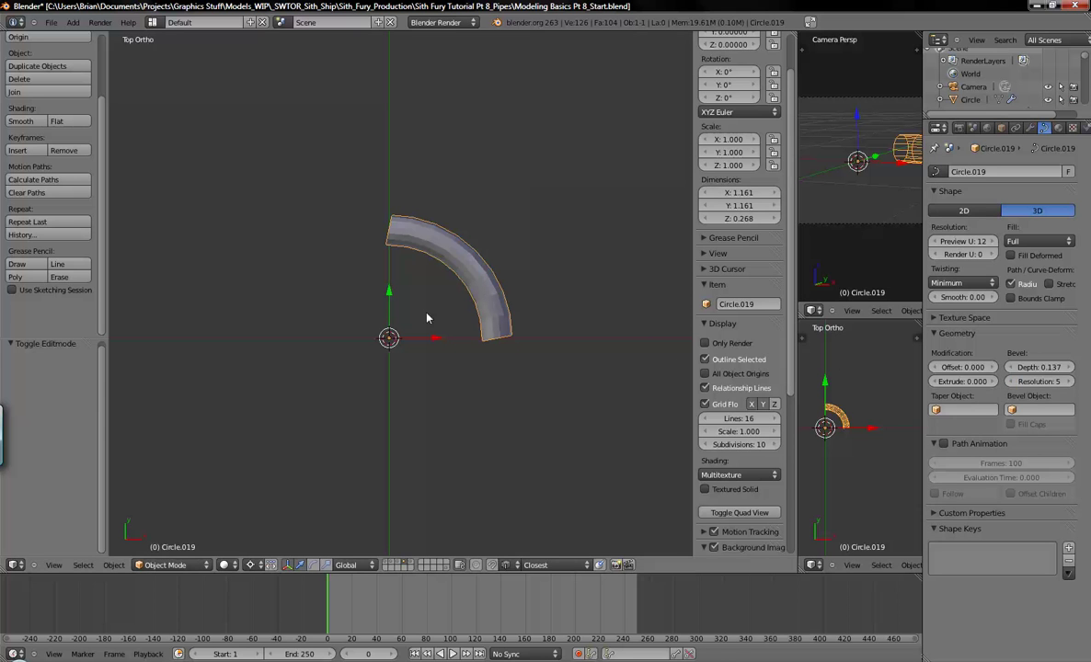
Step: Try moving the pipe curve's end point and middle control points, cancelling each move, and return to Object Mode
{"action": "scroll", "coordinate": [520, 312], "scroll_direction": "up", "scroll_amount": 2}
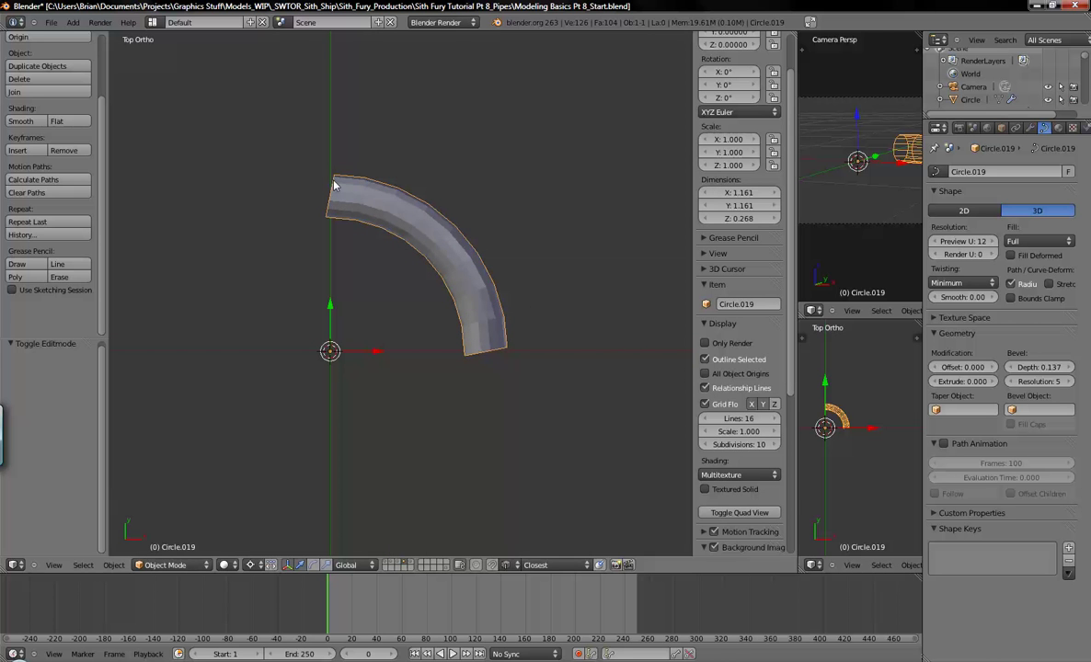
{"action": "mouse_move", "coordinate": [531, 329]}
{"action": "middle_mouse_down", "text": "shift"}
{"action": "mouse_move", "coordinate": [538, 340]}
{"action": "mouse_move", "coordinate": [543, 324]}
{"action": "middle_mouse_up", "text": "shift"}
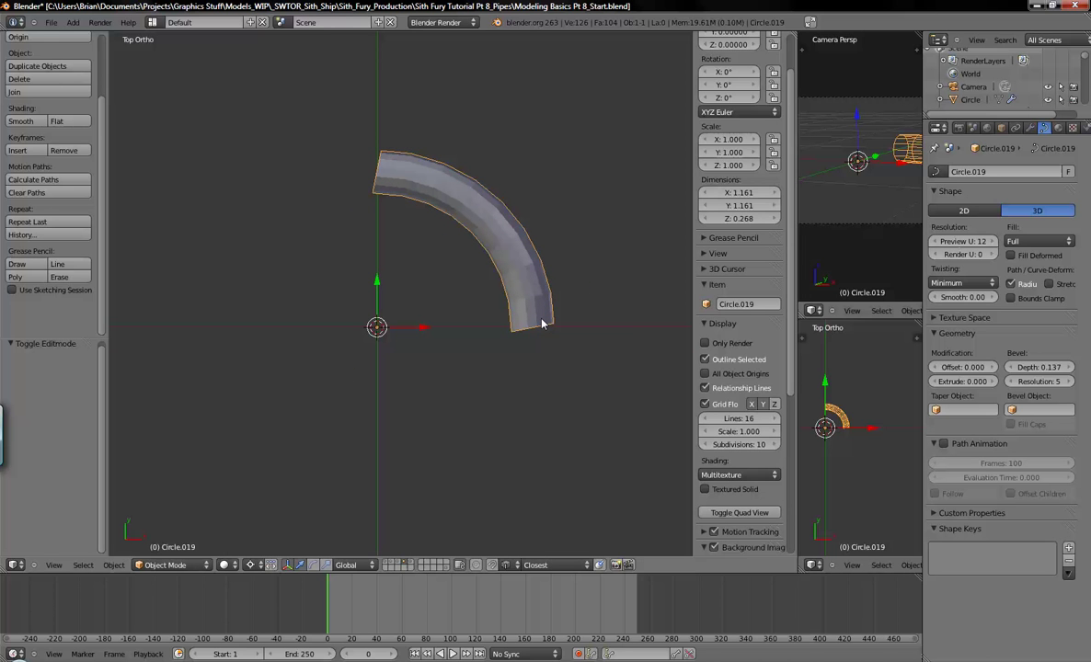
{"action": "key", "text": "Tab"}
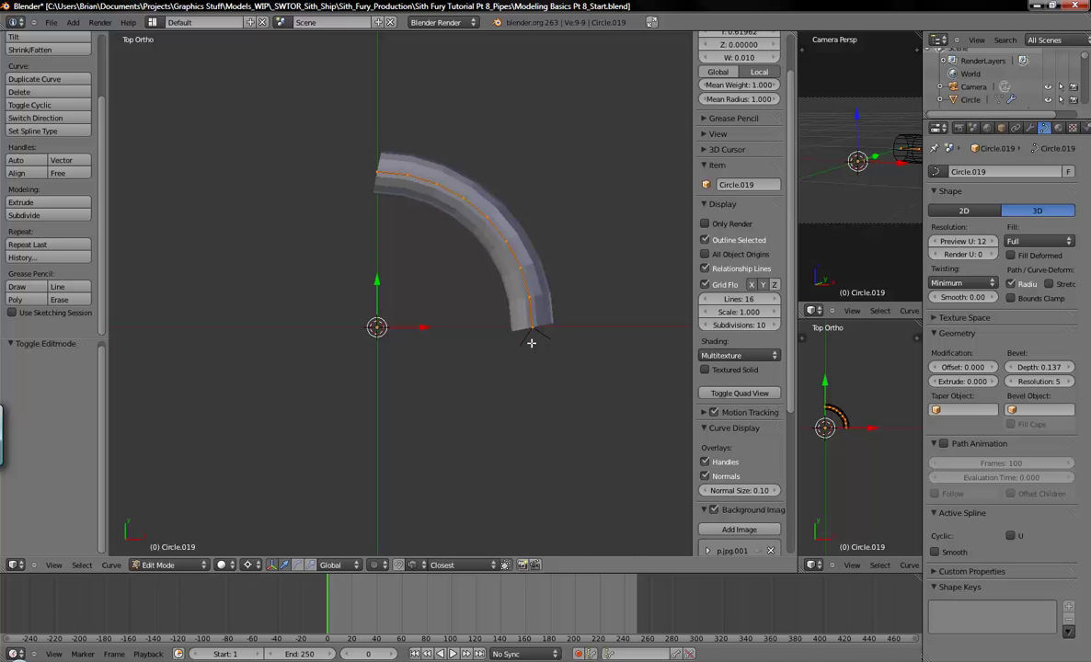
{"action": "right_click", "coordinate": [538, 337]}
{"action": "key", "text": "g"}
{"action": "right_click", "coordinate": [575, 246]}
{"action": "right_click_drag", "start_coordinate": [522, 264], "coordinate": [547, 219]}
{"action": "right_click", "coordinate": [550, 216]}
{"action": "right_click", "coordinate": [484, 213]}
{"action": "key", "text": "g"}
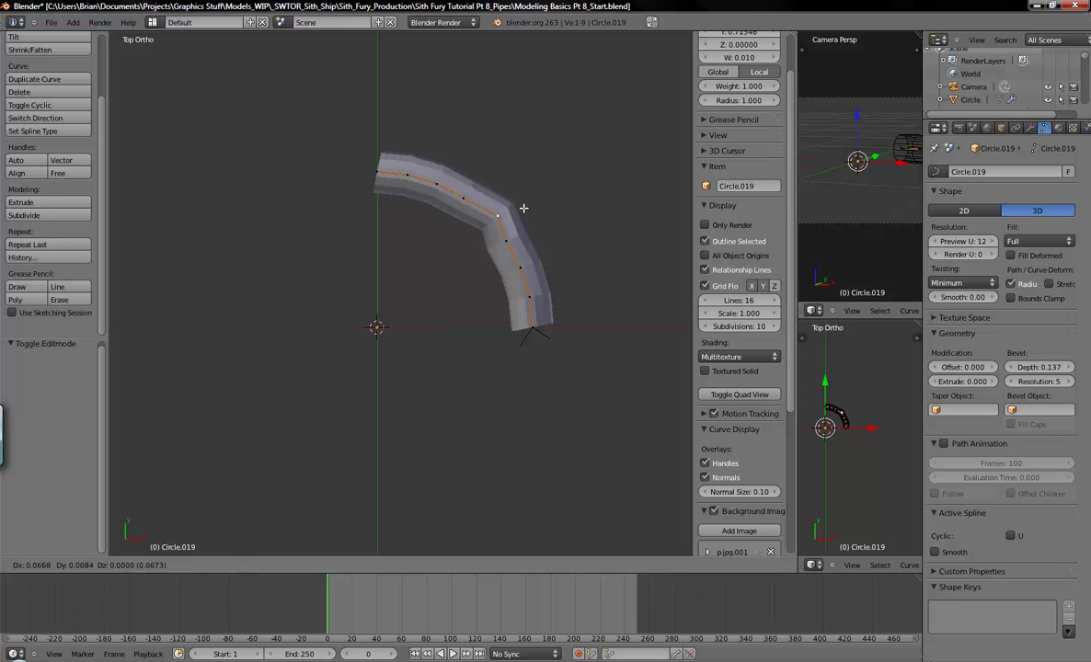
{"action": "key", "text": "Escape"}
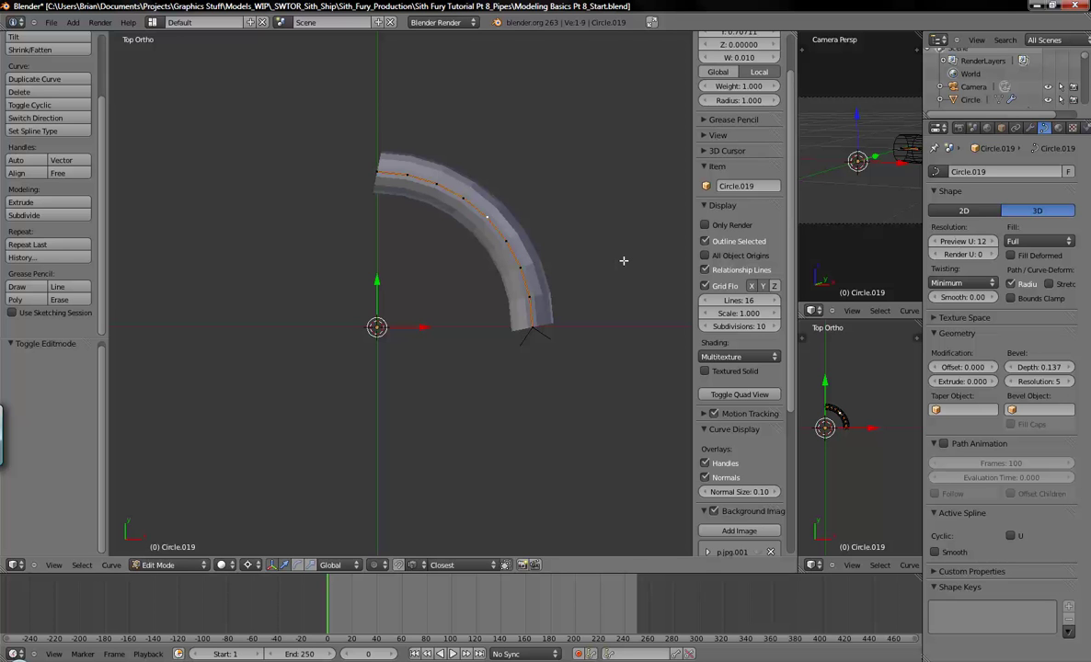
{"action": "key", "text": "Tab"}
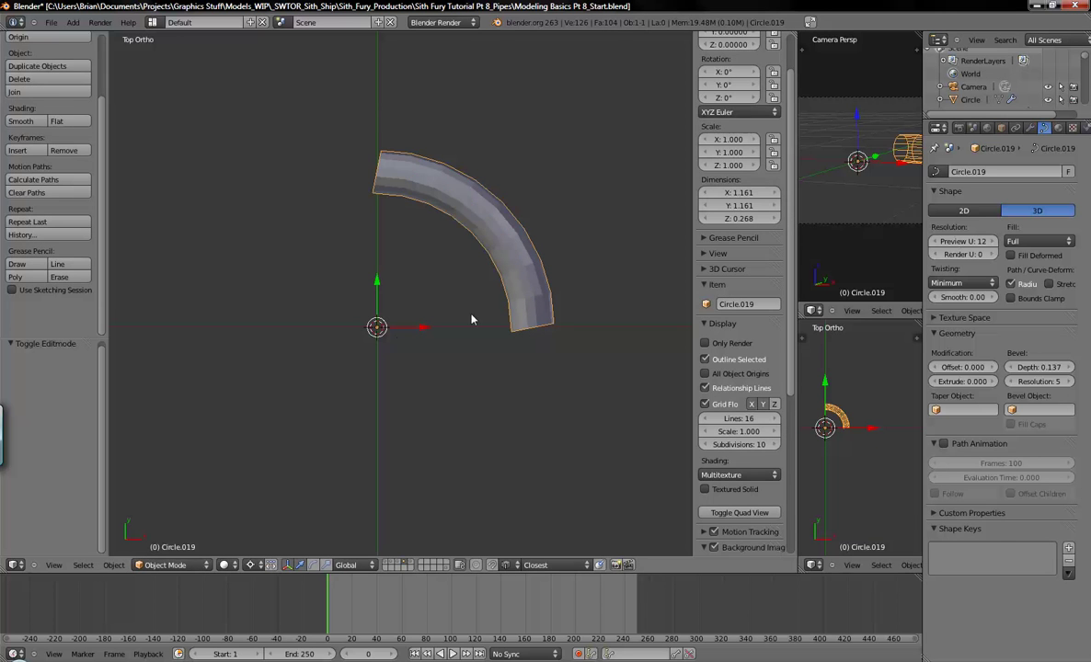
Step: Convert the beveled arc pipe into a mesh with Mesh from Curve/Meta/Surf/Text
{"action": "left_click", "coordinate": [113, 565]}
{"action": "left_click", "coordinate": [166, 327]}
{"action": "key", "text": "alt+c"}
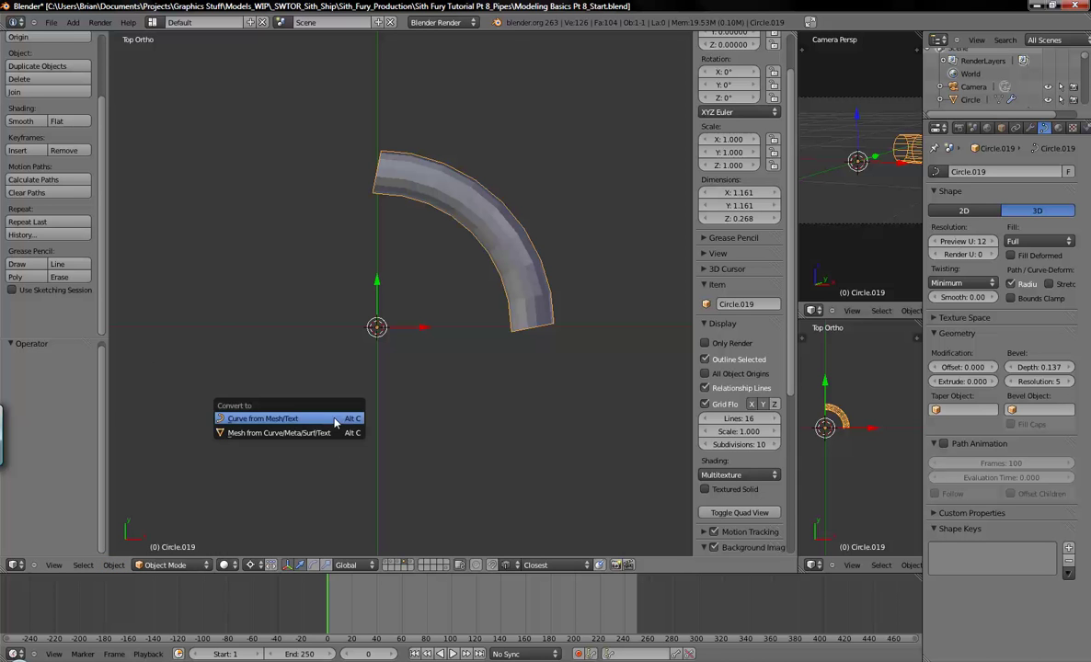
{"action": "left_click", "coordinate": [243, 433]}
Step: Switch the viewport to wireframe shading and open the mesh pipe in Edit Mode
{"action": "key", "text": "Tab"}
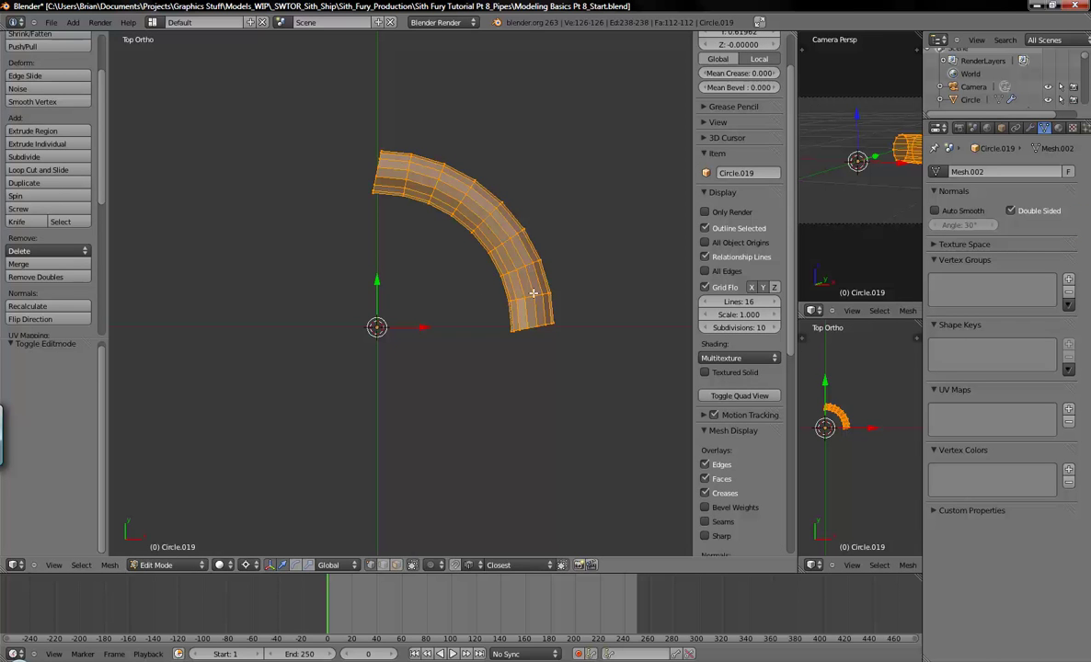
{"action": "key", "text": "Tab"}
{"action": "key", "text": "z"}
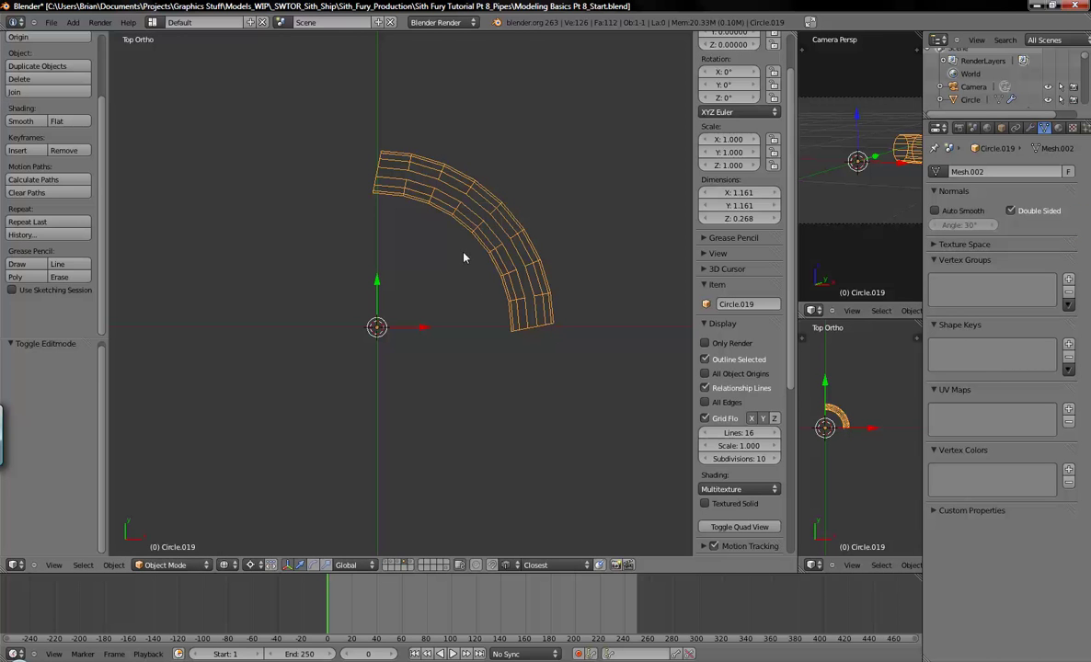
{"action": "key", "text": "Tab"}
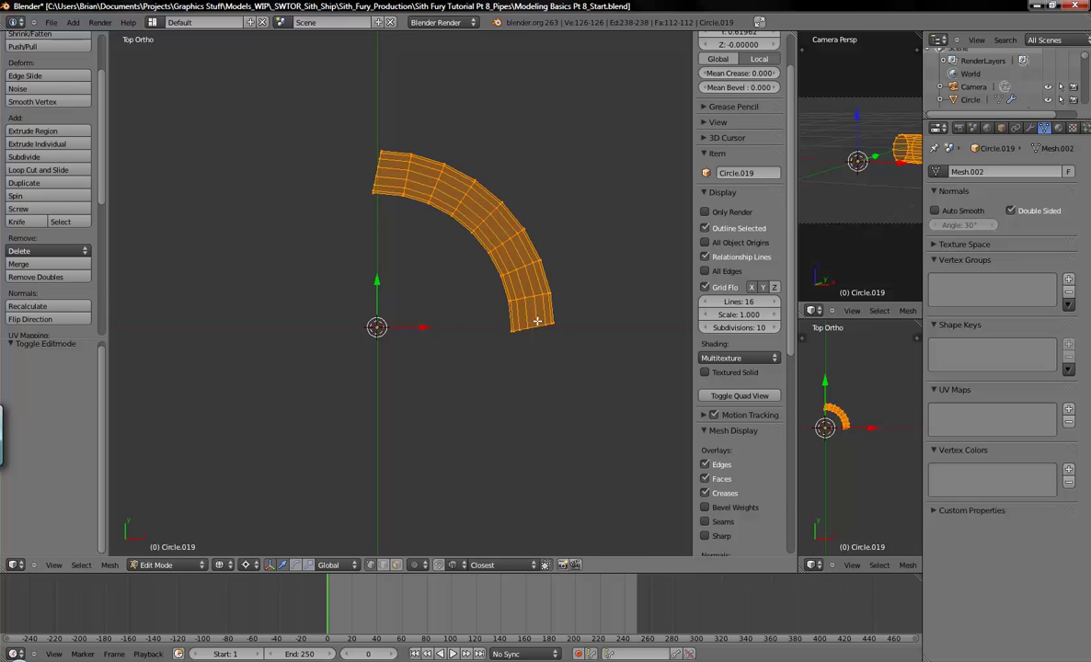
Step: Flatten the lower end ring of the pipe mesh by scaling it to 0 along Y
{"action": "key", "text": "a"}
{"action": "key", "text": "b"}
{"action": "mouse_move", "coordinate": [444, 294]}
{"action": "left_mouse_down"}
{"action": "mouse_move", "coordinate": [582, 361]}
{"action": "mouse_move", "coordinate": [572, 366]}
{"action": "left_mouse_up"}
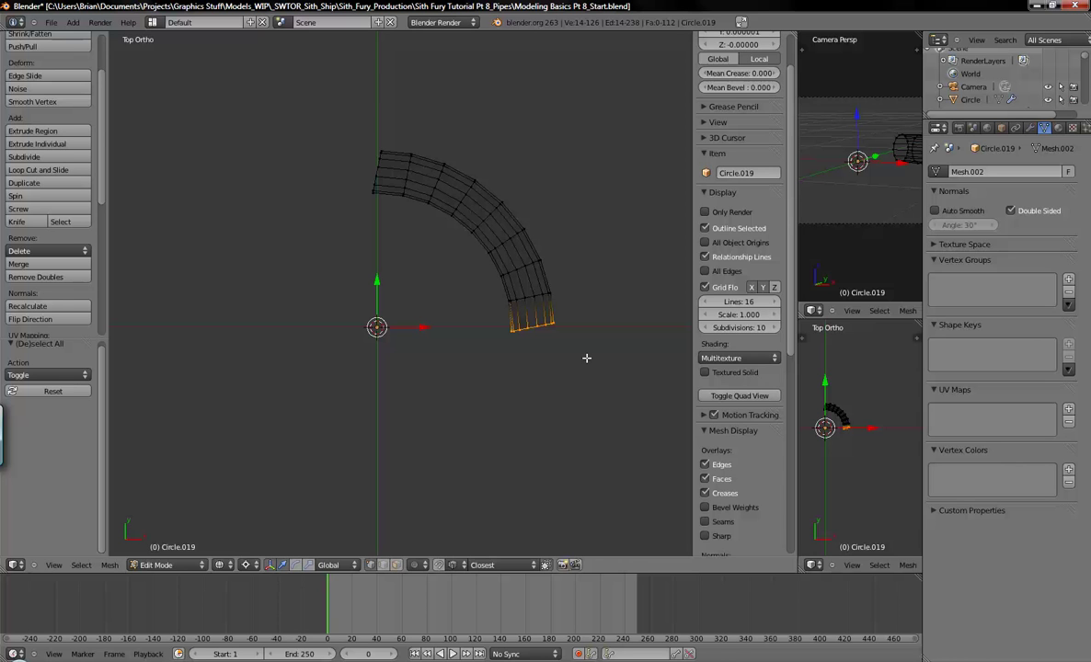
{"action": "key", "text": "s"}
{"action": "type", "text": "y"}
{"action": "type", "text": "0"}
{"action": "key", "text": "Return"}
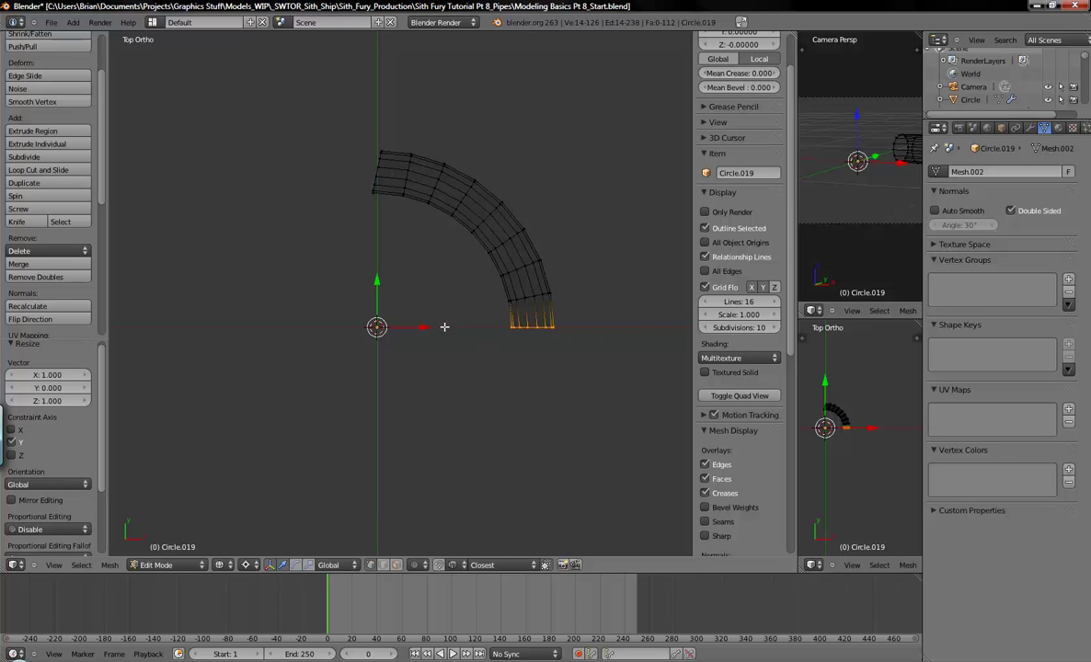
Step: Flatten the pipe's upper end ring by scaling it to 0 along X
{"action": "key", "text": "a"}
{"action": "key", "text": "b"}
{"action": "left_click_drag", "start_coordinate": [354, 117], "coordinate": [389, 244]}
{"action": "key", "text": "s"}
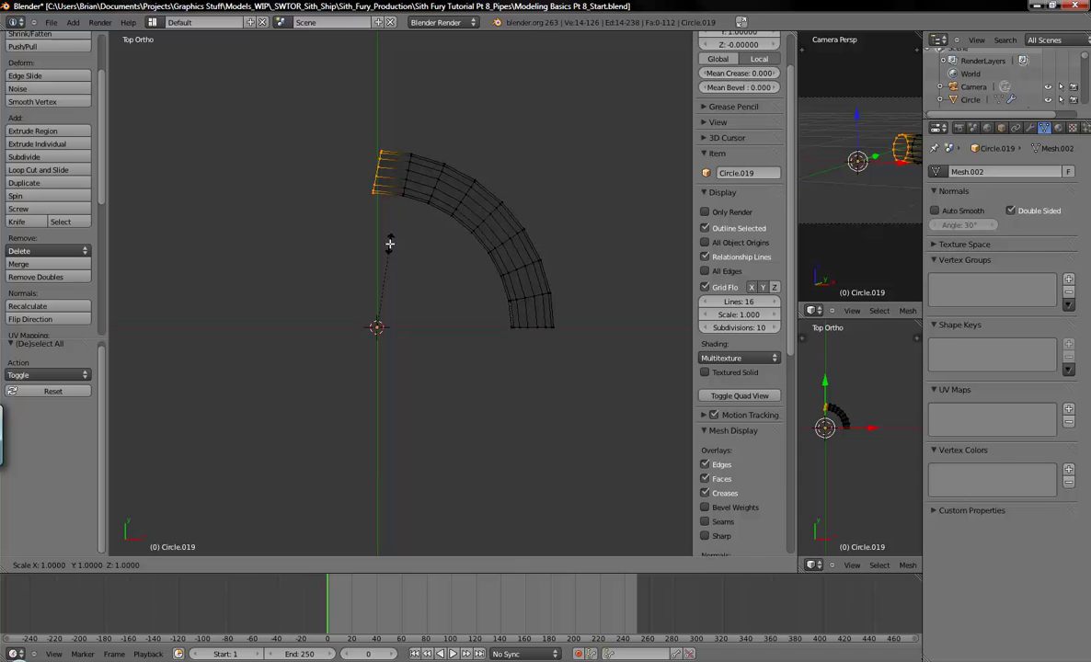
{"action": "key", "text": "x"}
{"action": "type", "text": "0"}
{"action": "key", "text": "Return"}
Step: Extrude the pipe's lower end ring straight down along Y by about 1.03 units
{"action": "key", "text": "a"}
{"action": "key", "text": "b"}
{"action": "left_click_drag", "start_coordinate": [482, 319], "coordinate": [611, 374]}
{"action": "scroll", "coordinate": [580, 375], "scroll_direction": "down", "scroll_amount": 4}
{"action": "middle_click_drag", "start_coordinate": [580, 376], "coordinate": [533, 263], "text": "shift"}
{"action": "key", "text": "e"}
{"action": "right_click", "coordinate": [505, 267]}
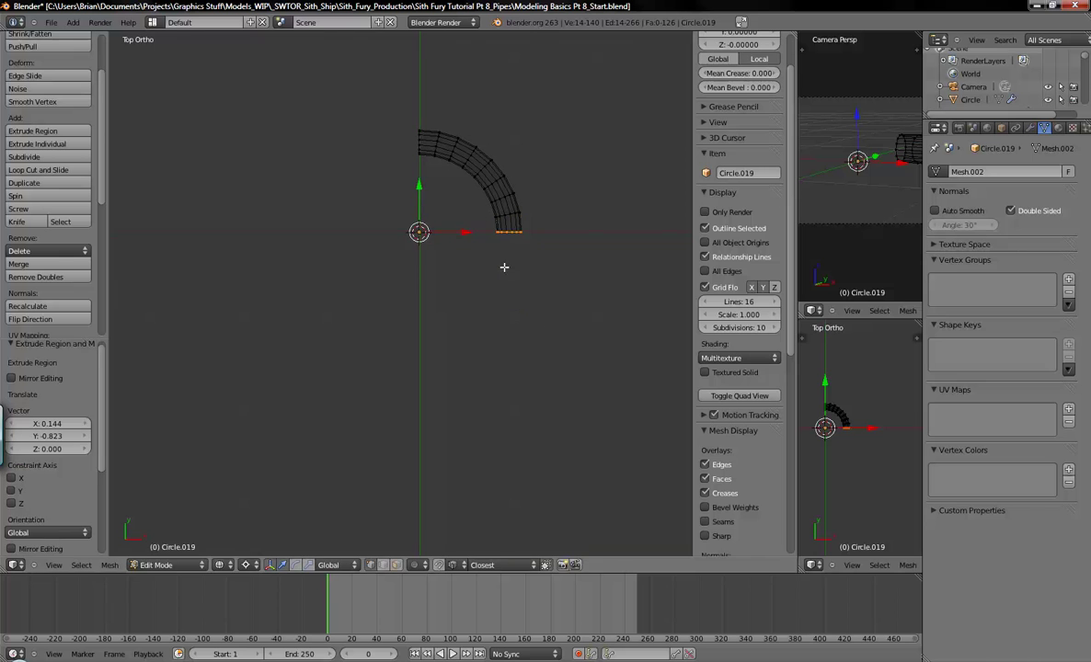
{"action": "key", "text": "g"}
{"action": "key", "text": "y"}
{"action": "left_click", "coordinate": [424, 287]}
Step: Extrude the pipe's upper end ring along negative X by about 1.13 units and deselect everything
{"action": "key", "text": "a"}
{"action": "key", "text": "b"}
{"action": "left_click_drag", "start_coordinate": [390, 98], "coordinate": [428, 191]}
{"action": "key", "text": "e"}
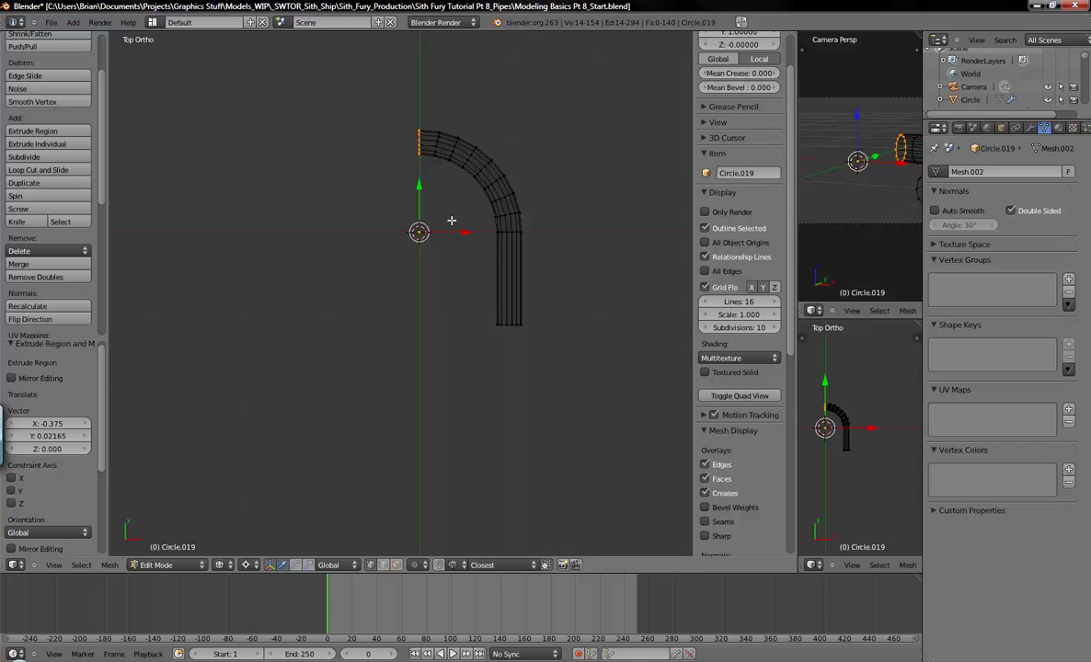
{"action": "key", "text": "x"}
{"action": "left_click", "coordinate": [348, 237]}
{"action": "key", "text": "a"}
{"action": "middle_click_drag", "start_coordinate": [437, 280], "coordinate": [391, 308], "text": "shift"}
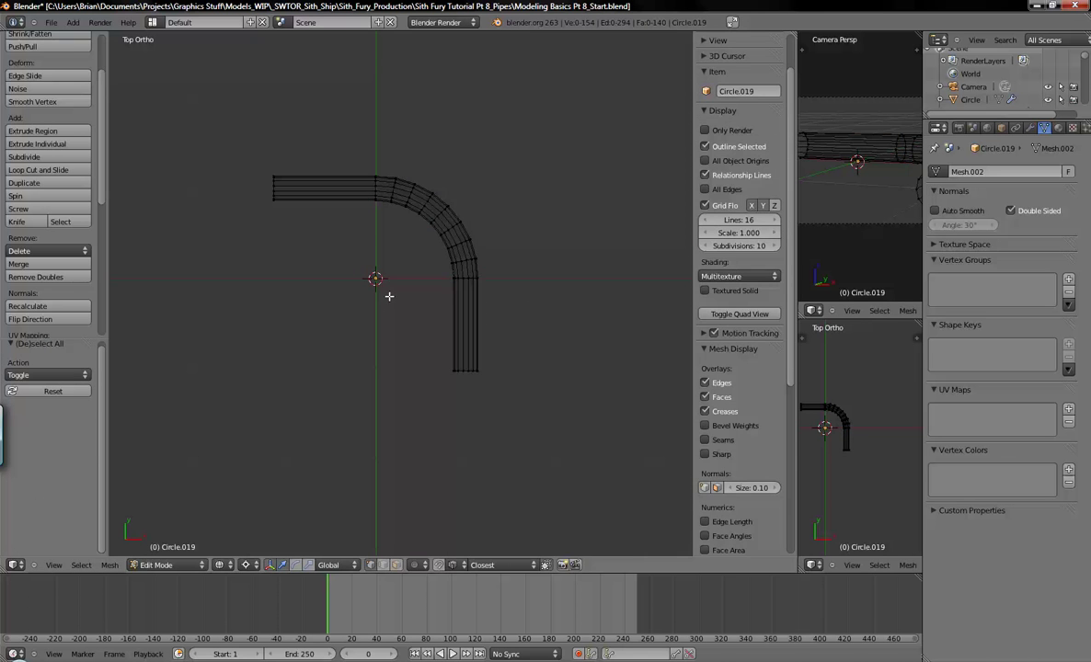
Step: Return to Object Mode and duplicate the bent pipe, leaving the copy in place over the original
{"action": "key", "text": "Tab"}
{"action": "key", "text": "Tab"}
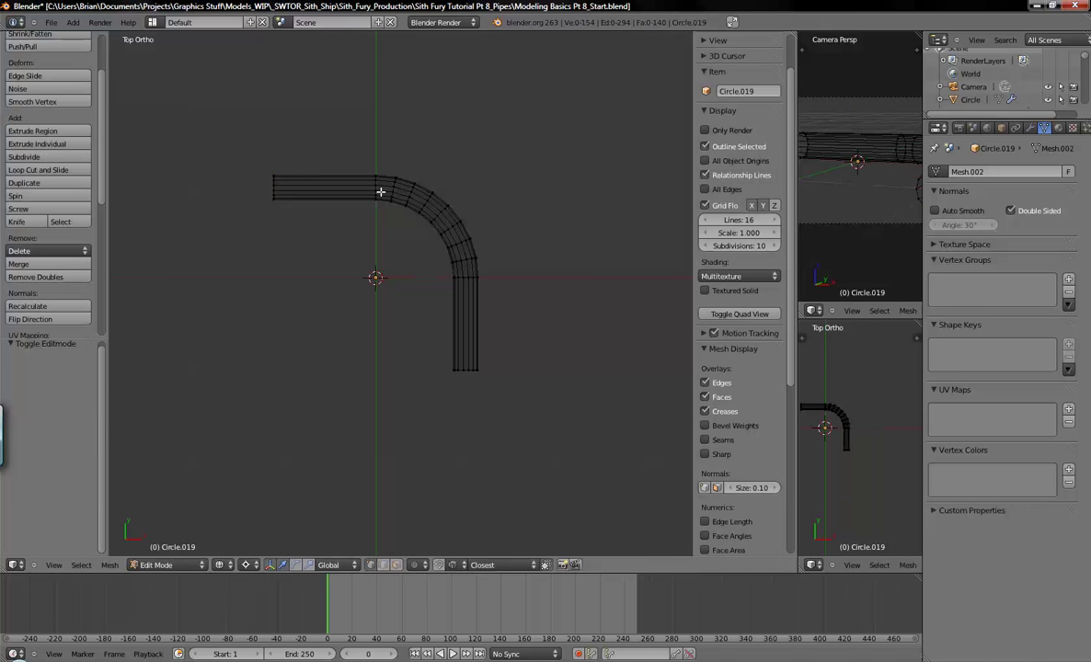
{"action": "key", "text": "Tab"}
{"action": "key", "text": "Tab"}
{"action": "key", "text": "Tab"}
{"action": "key", "text": "shift+d"}
{"action": "right_click", "coordinate": [523, 279]}
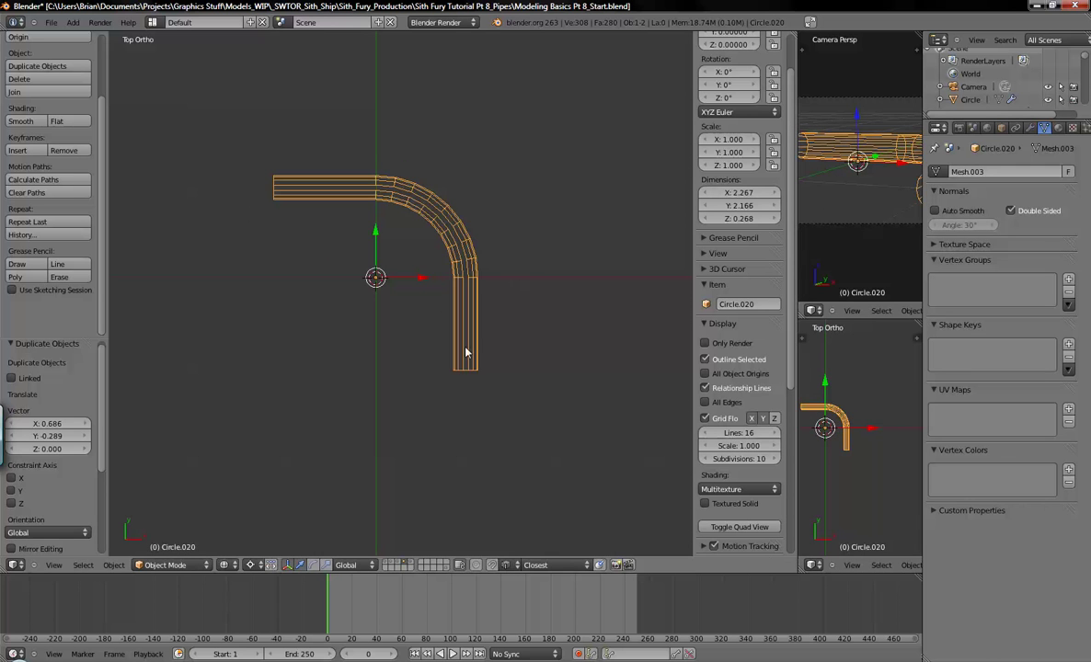
Step: Rotate the duplicate pipe 180 degrees in the front view and return to the top view
{"action": "middle_click_drag", "start_coordinate": [517, 442], "coordinate": [465, 379], "text": "shift"}
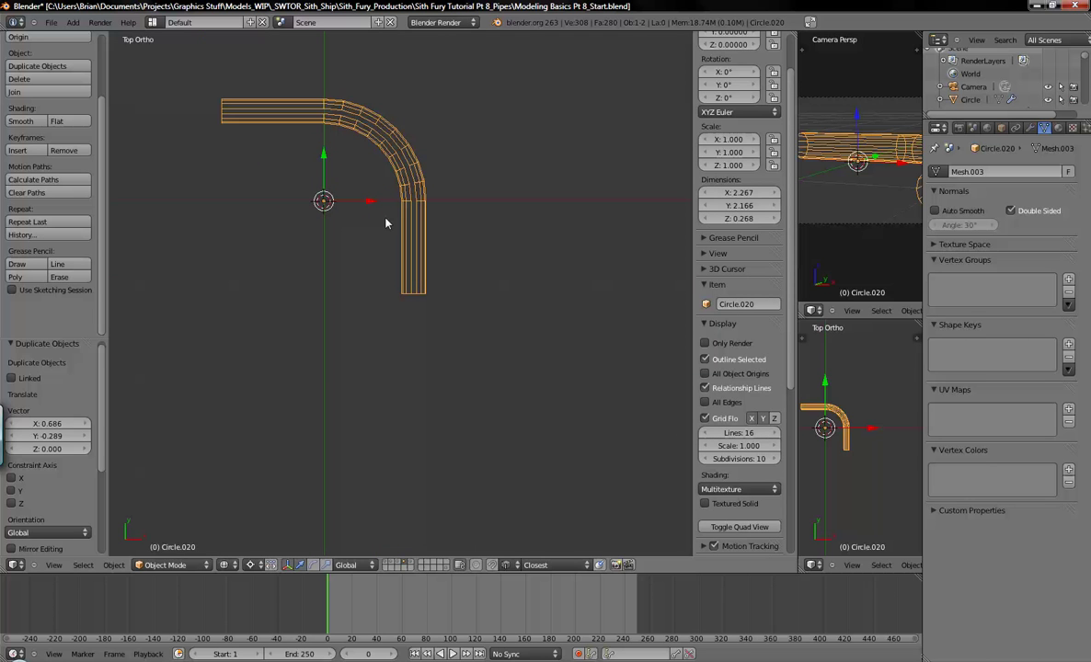
{"action": "key", "text": "KP_1"}
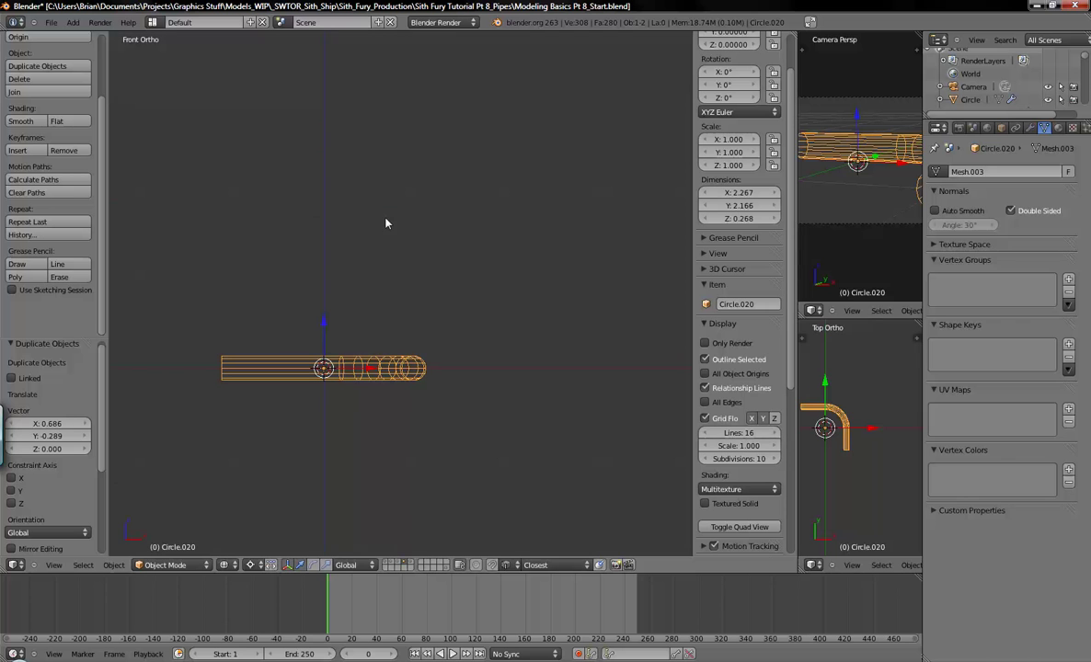
{"action": "key", "text": "r"}
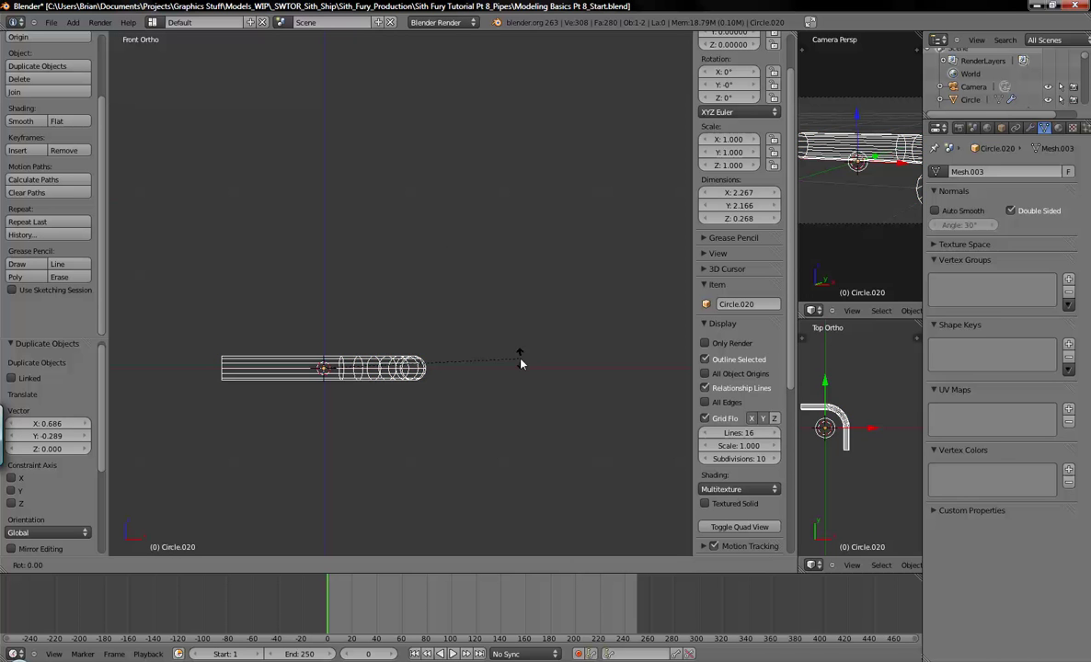
{"action": "right_click", "coordinate": [272, 423]}
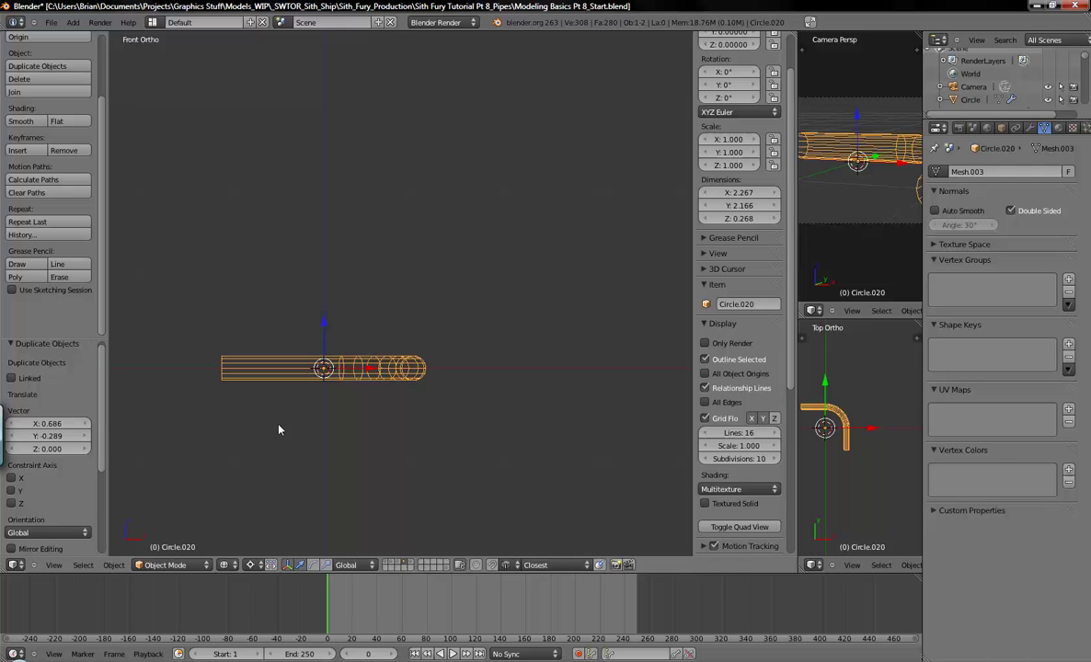
{"action": "type", "text": "r180"}
{"action": "key", "text": "Return"}
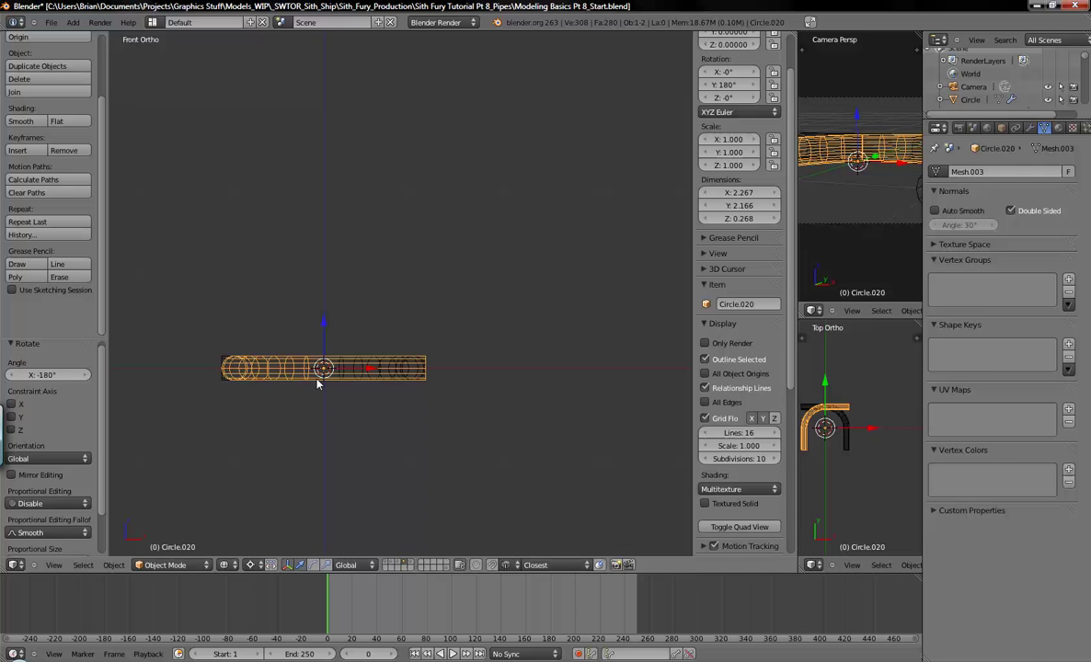
{"action": "key", "text": "KP_7"}
{"action": "middle_click_drag", "start_coordinate": [368, 263], "coordinate": [362, 299], "text": "shift"}
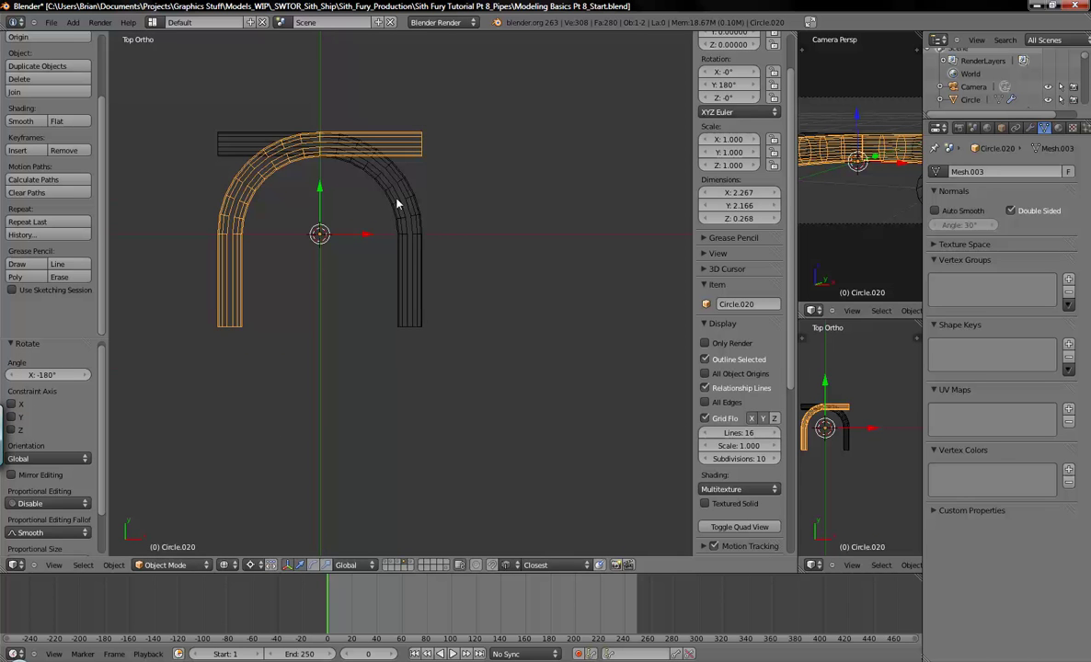
{"action": "key", "text": "r"}
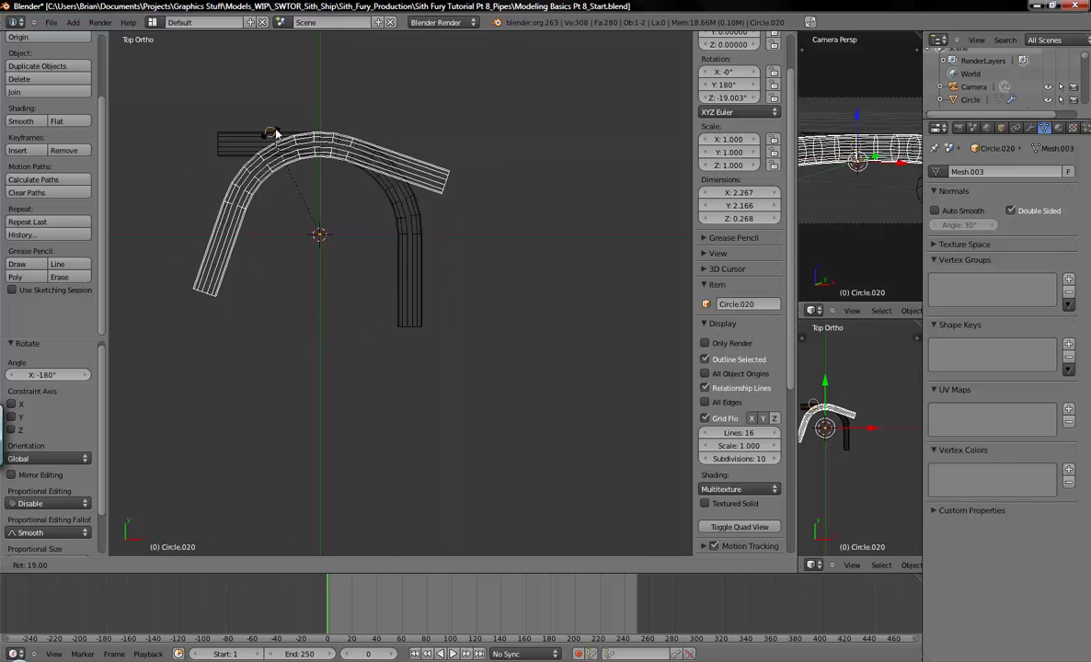
{"action": "right_click", "coordinate": [260, 161]}
{"action": "type", "text": "r90"}
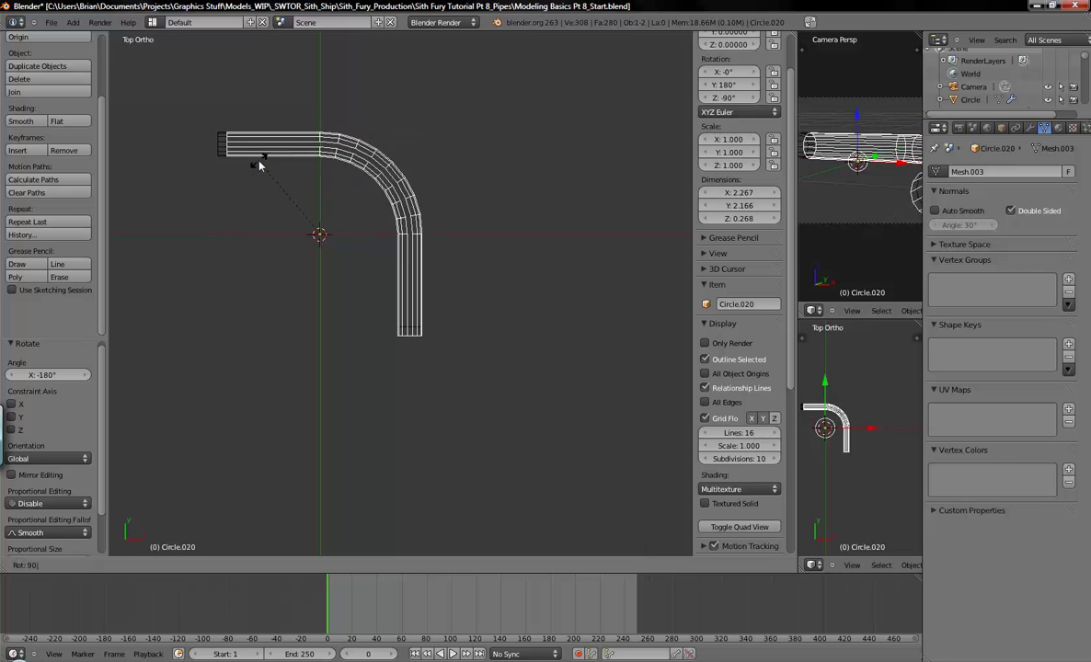
{"action": "right_click", "coordinate": [445, 132]}
Step: Rotate the duplicate pipe by -90 degrees in the top view
{"action": "type", "text": "r"}
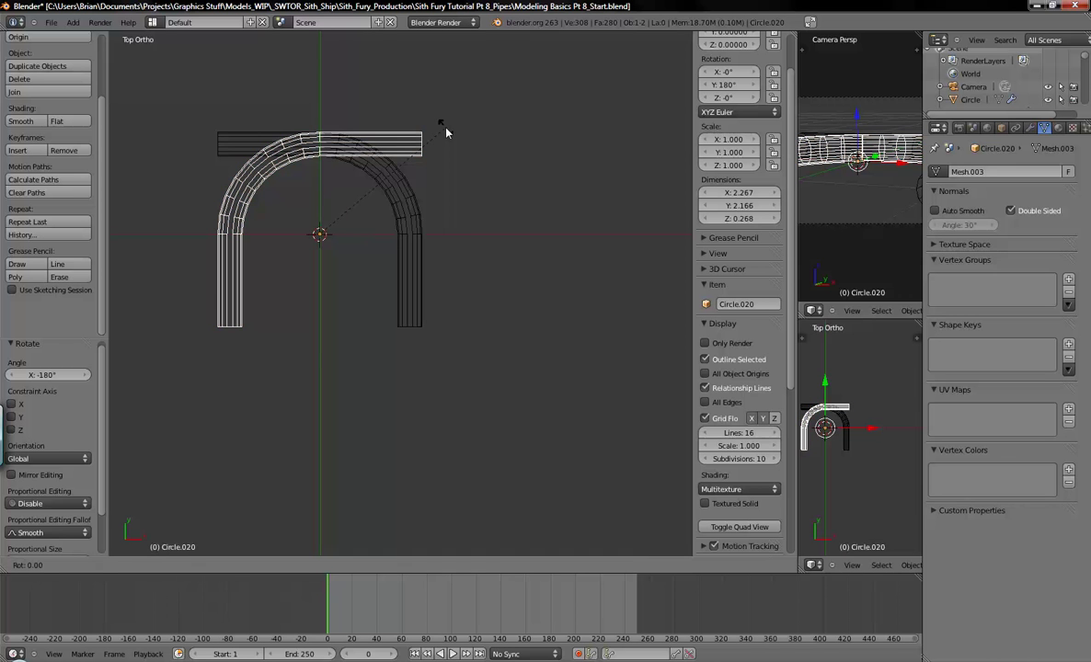
{"action": "type", "text": "-90"}
{"action": "key", "text": "Return"}
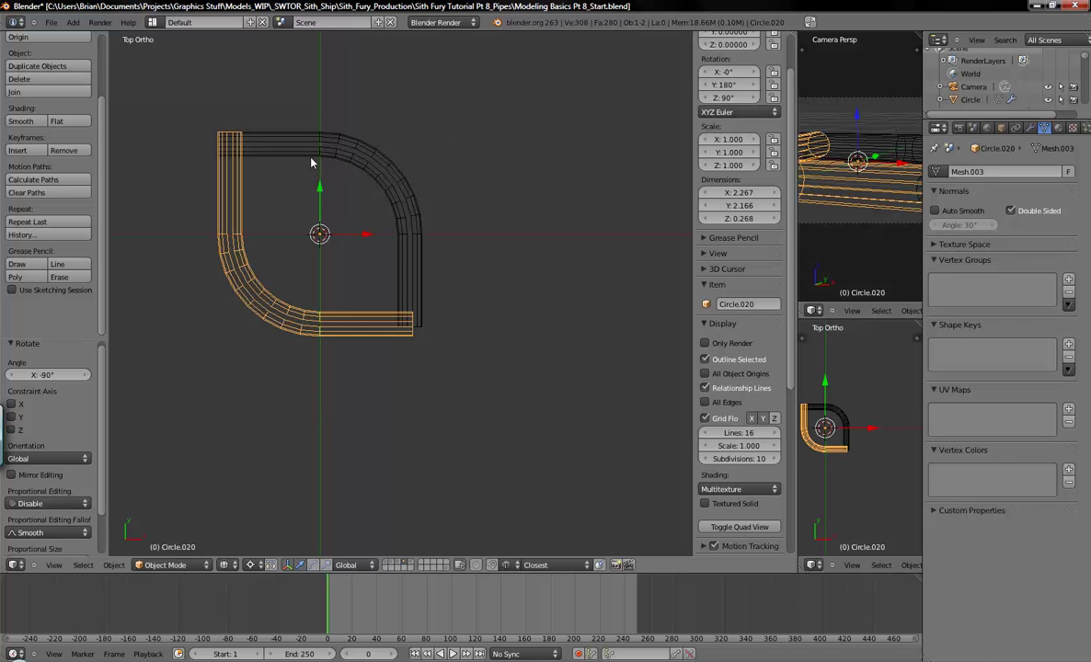
Step: Move the duplicate pipe so its upper end lines up with the lower end of the original pipe
{"action": "key", "text": "g"}
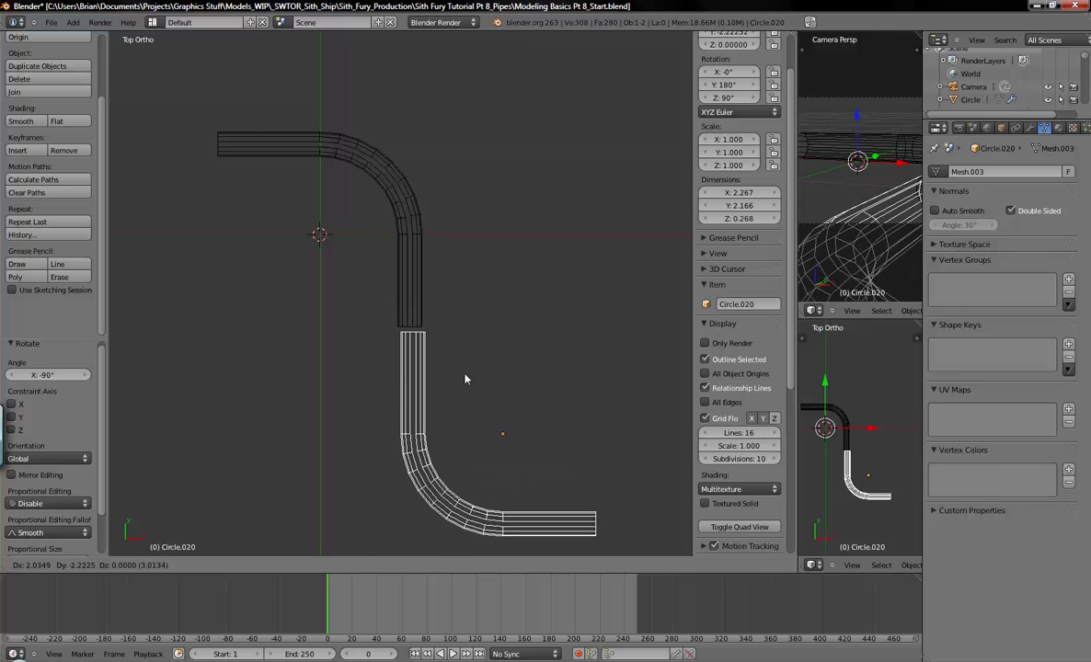
{"action": "left_click", "coordinate": [424, 331]}
{"action": "scroll", "coordinate": [443, 306], "scroll_direction": "up", "scroll_amount": 6}
{"action": "scroll", "coordinate": [441, 312], "scroll_direction": "down", "scroll_amount": 3}
{"action": "scroll", "coordinate": [439, 309], "scroll_direction": "up", "scroll_amount": 3}
{"action": "key", "text": "Tab"}
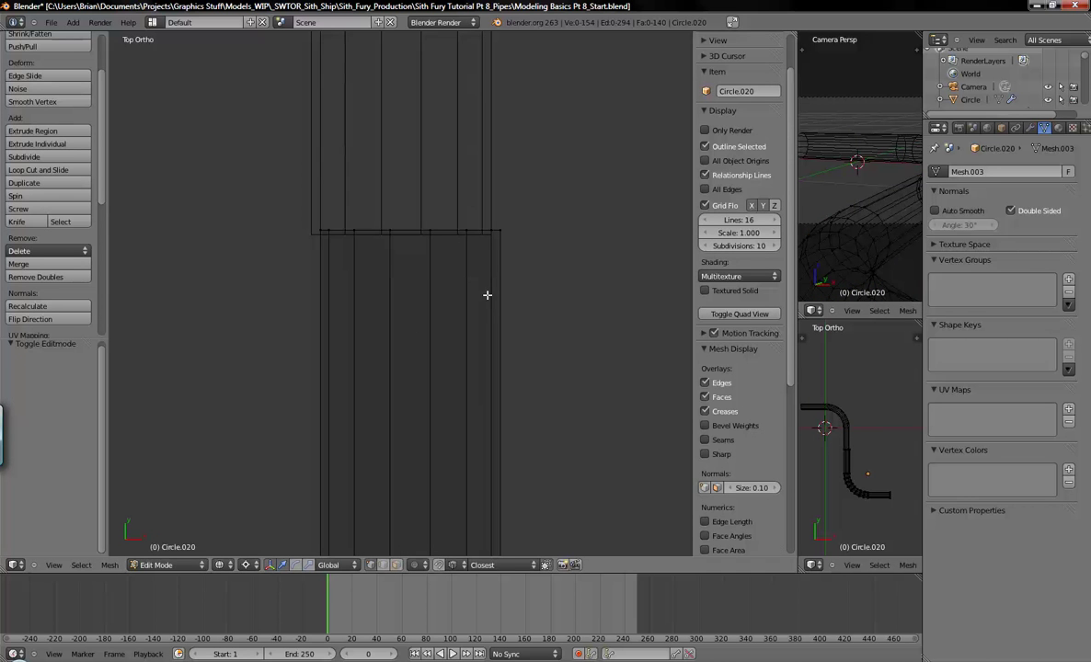
{"action": "key", "text": "Tab"}
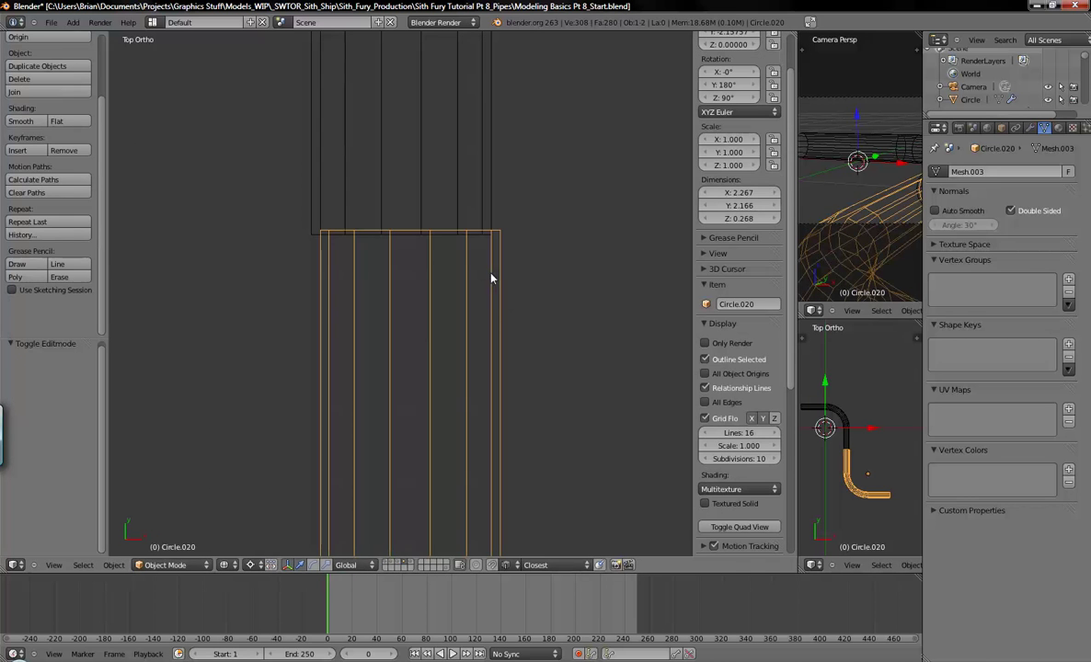
{"action": "key", "text": "g"}
{"action": "left_click", "coordinate": [485, 252]}
Step: Select the original pipe's lower end ring in Edit Mode and snap the 3D cursor to it
{"action": "right_click", "coordinate": [486, 224]}
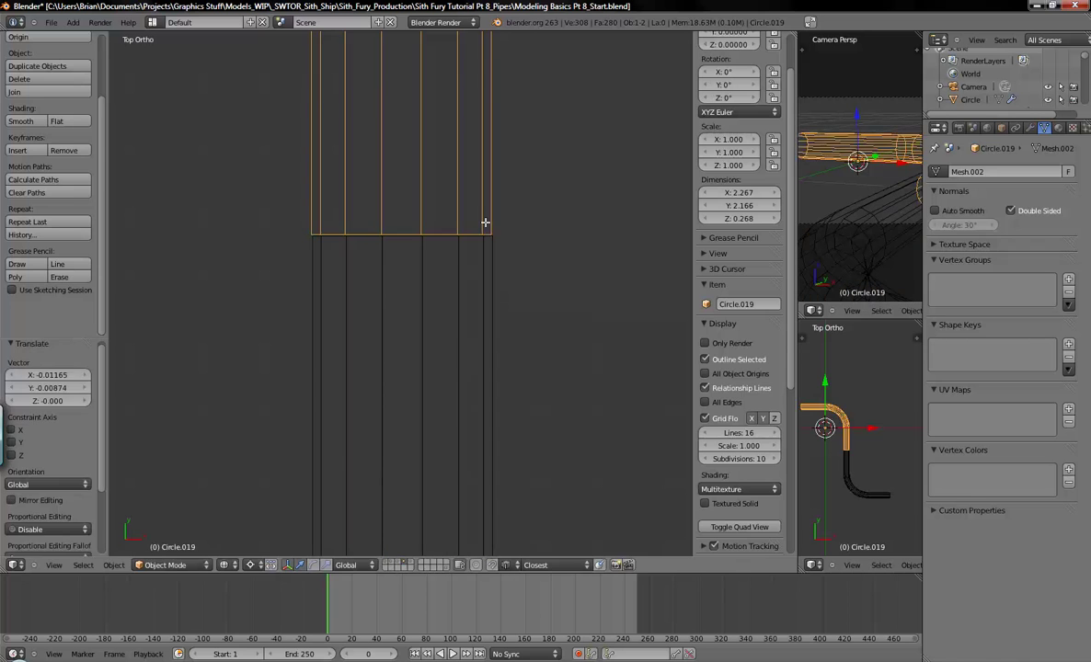
{"action": "key", "text": "Tab"}
{"action": "key", "text": "b"}
{"action": "left_click_drag", "start_coordinate": [274, 198], "coordinate": [552, 275]}
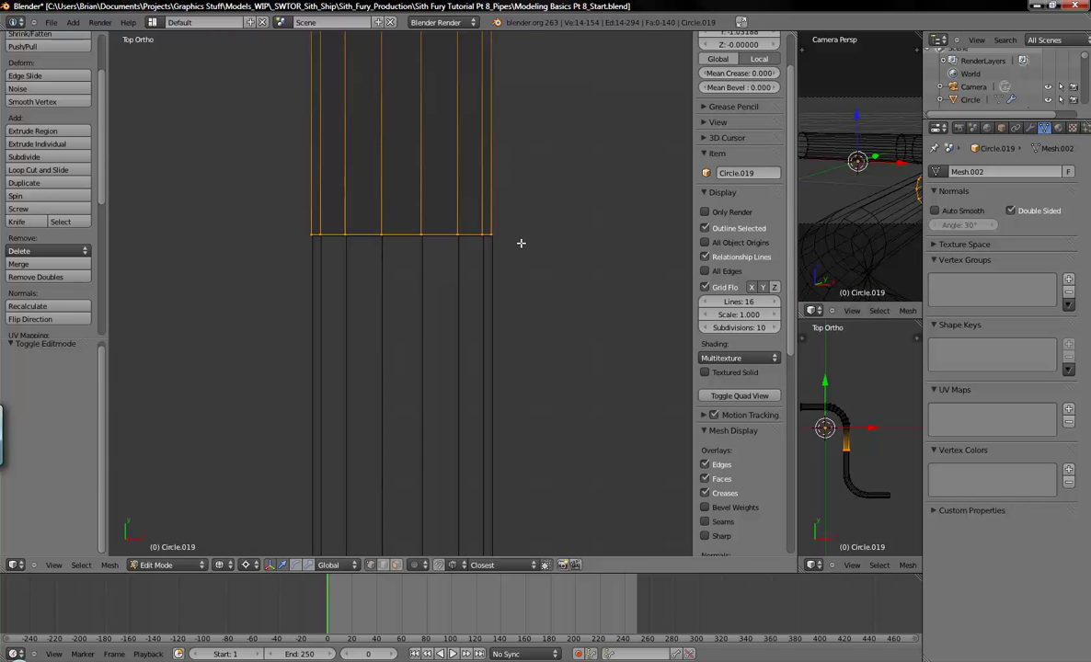
{"action": "key", "text": "shift+s"}
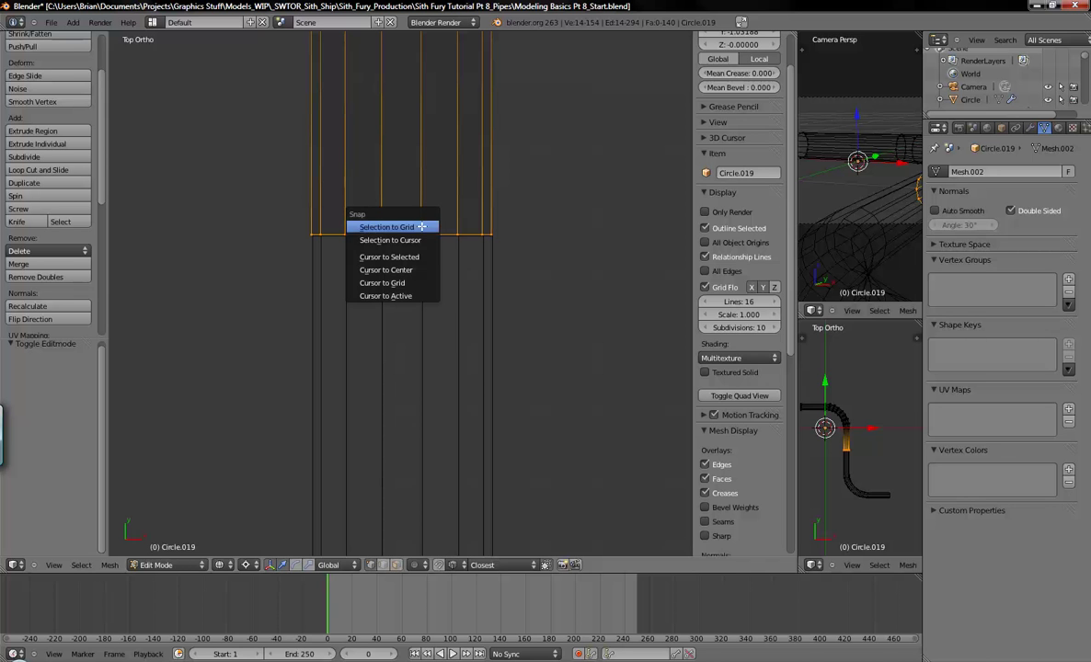
{"action": "left_click", "coordinate": [391, 255]}
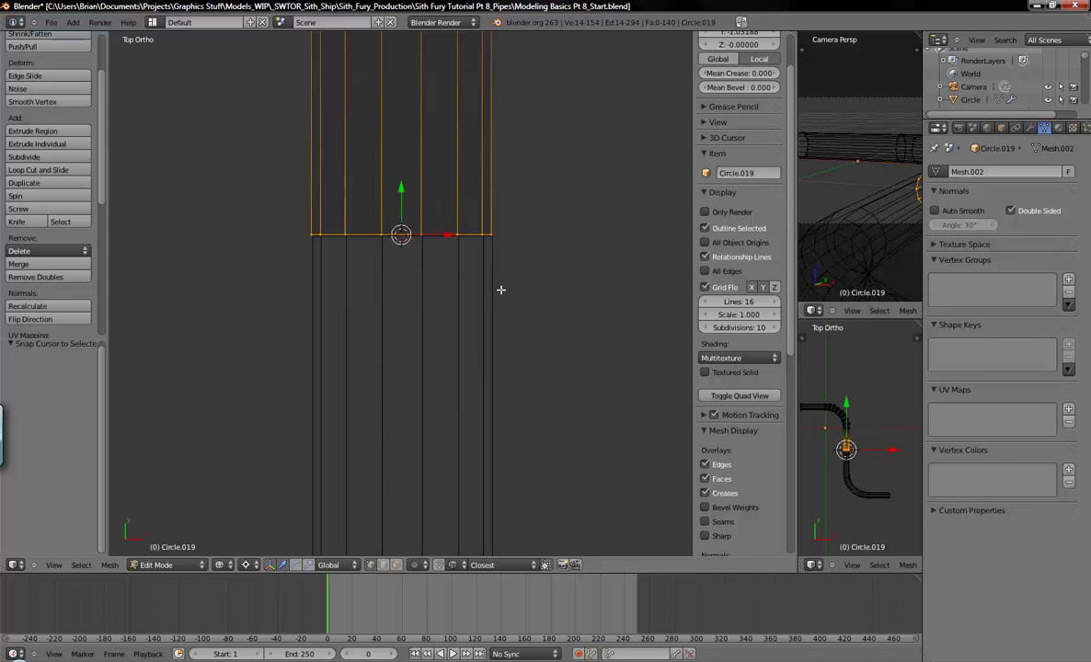
{"action": "key", "text": "p"}
{"action": "left_click", "coordinate": [494, 297]}
{"action": "key", "text": "Tab"}
{"action": "right_click", "coordinate": [494, 297]}
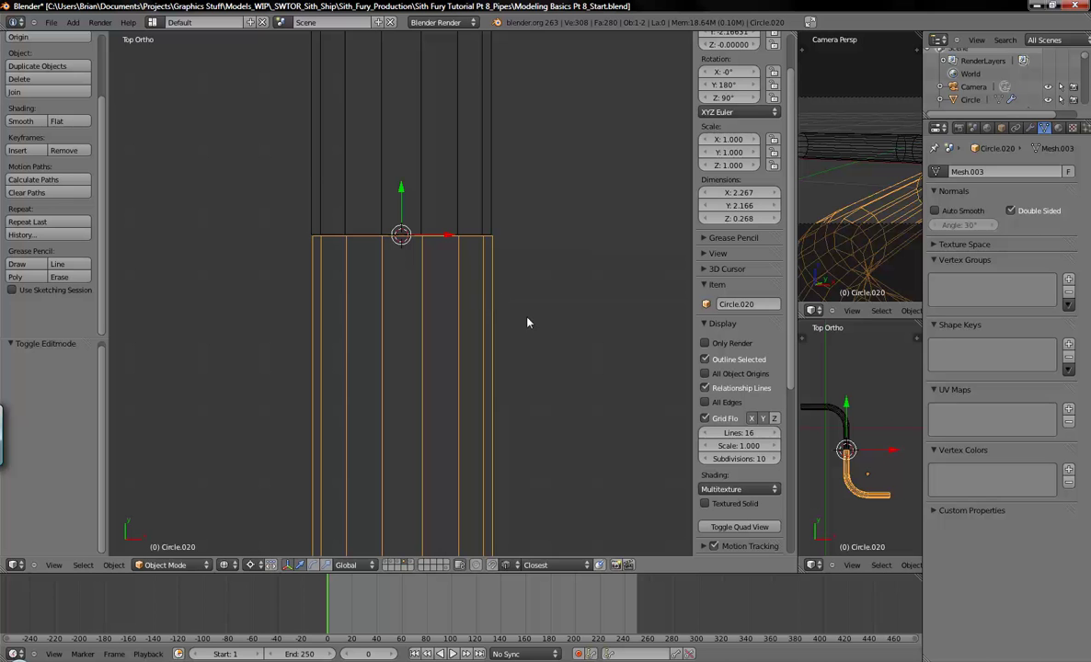
{"action": "key", "text": "b"}
{"action": "left_click_drag", "start_coordinate": [275, 202], "coordinate": [575, 293]}
{"action": "key", "text": "Tab"}
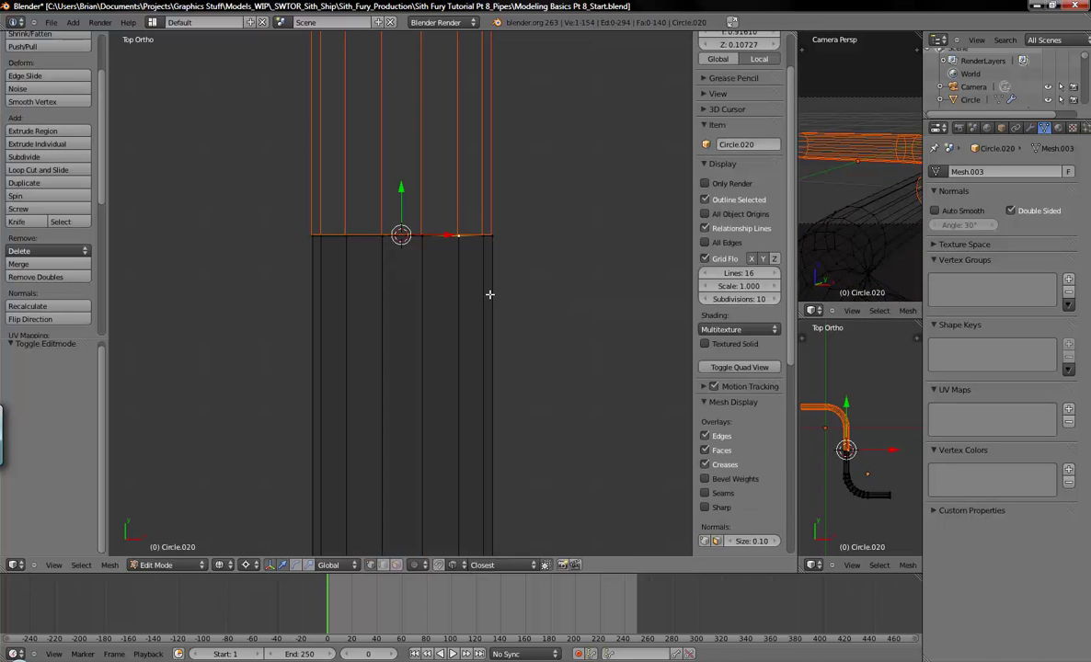
{"action": "key", "text": "Tab"}
{"action": "key", "text": "Tab"}
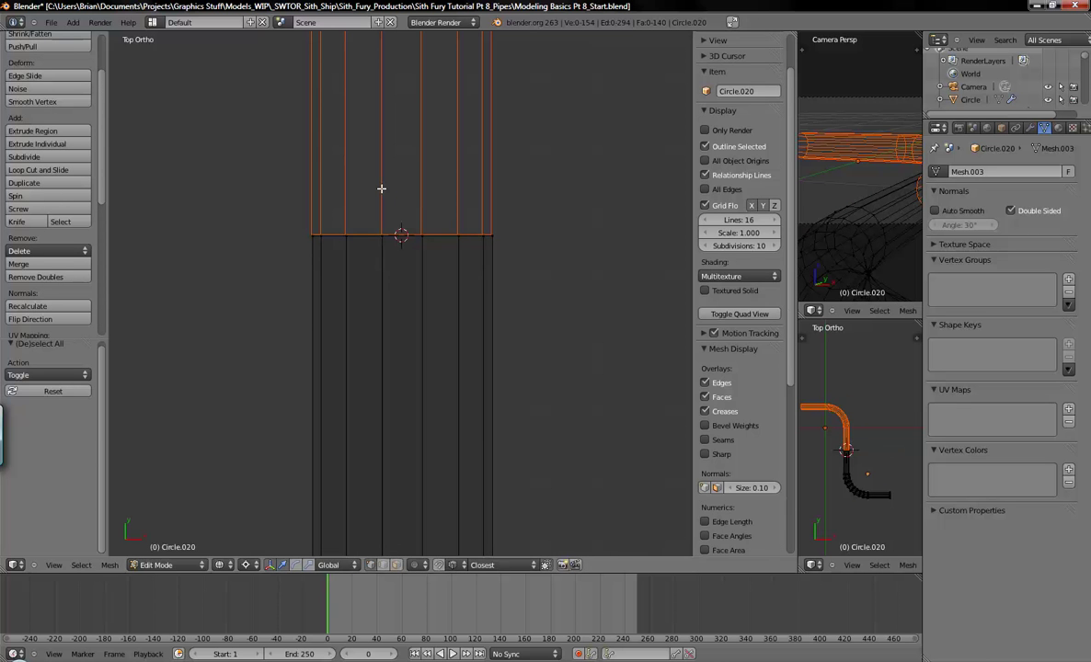
{"action": "key", "text": "Tab"}
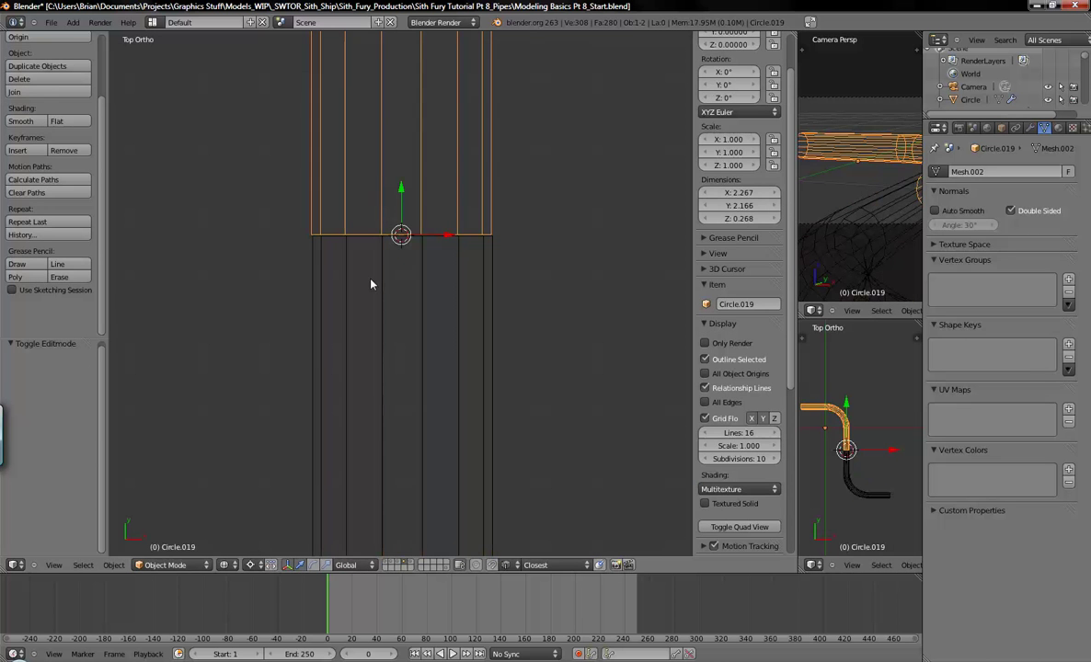
Step: Snap the 3D cursor to the duplicate pipe's upper end ring in Edit Mode, then return to Object Mode
{"action": "right_click", "coordinate": [385, 288]}
{"action": "key", "text": "Tab"}
{"action": "key", "text": "b"}
{"action": "left_click_drag", "start_coordinate": [259, 201], "coordinate": [529, 252]}
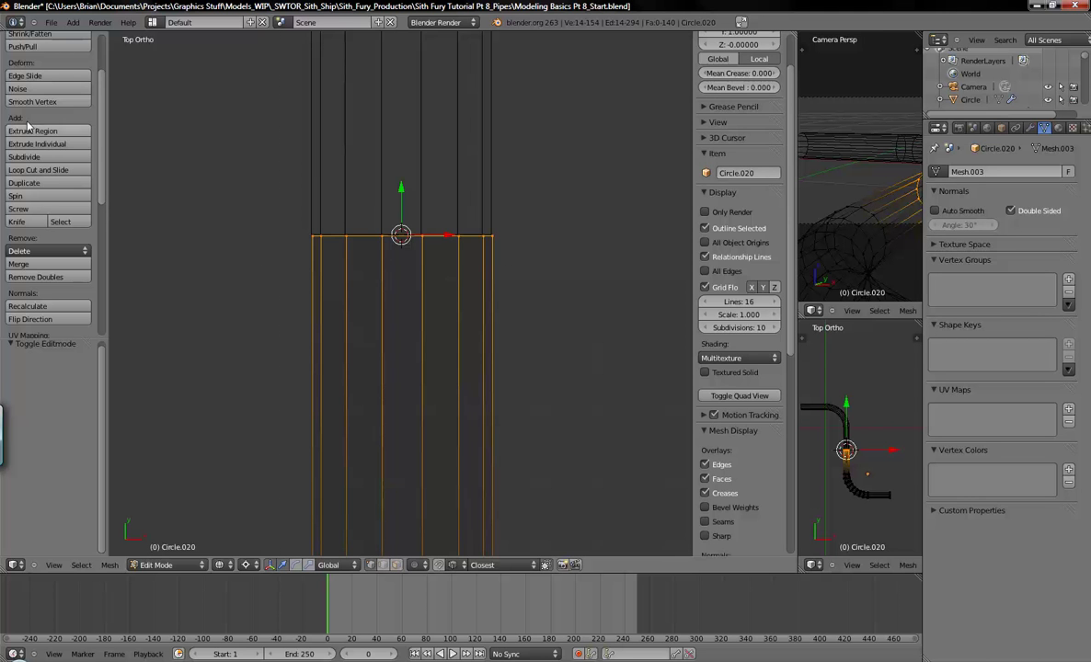
{"action": "scroll", "coordinate": [46, 119], "scroll_direction": "up", "scroll_amount": 3}
{"action": "key", "text": "shift+s"}
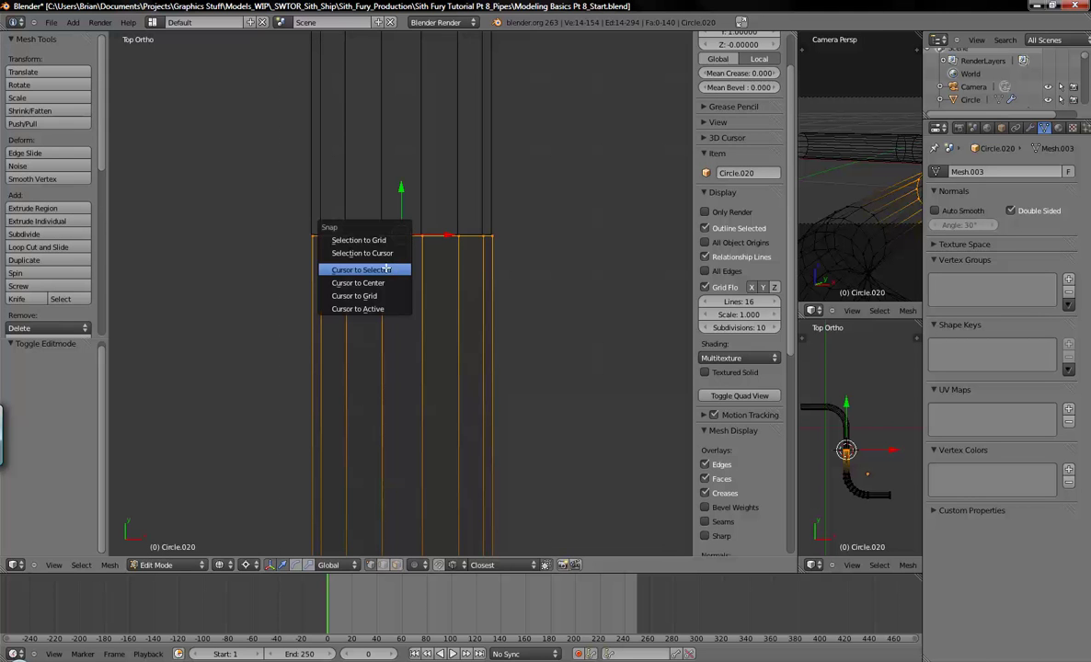
{"action": "left_click", "coordinate": [359, 269]}
{"action": "key", "text": "Tab"}
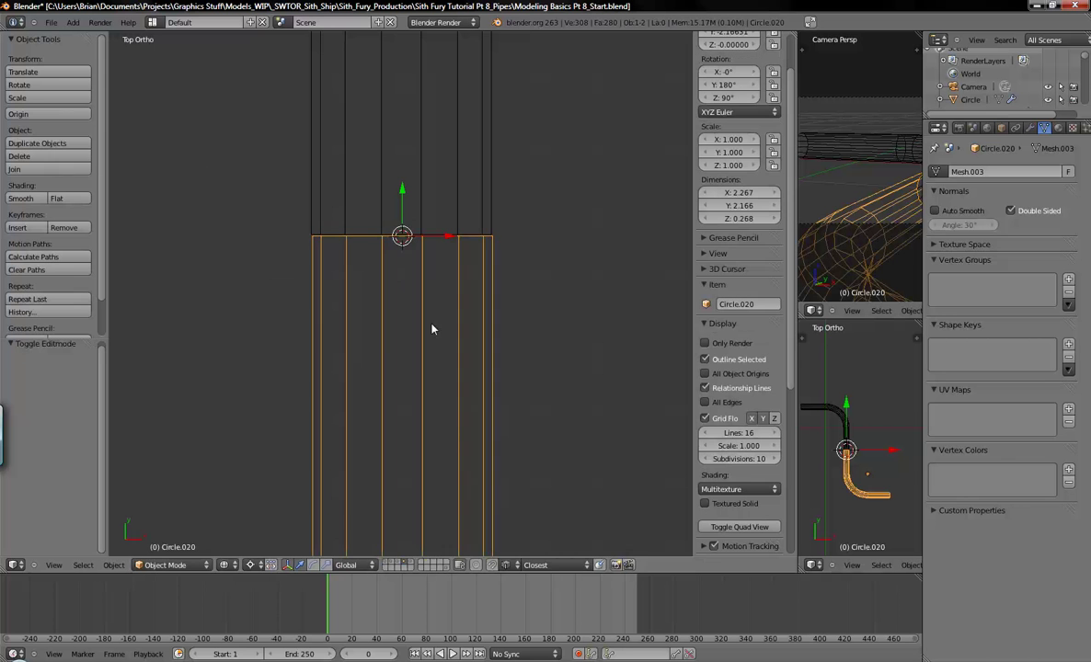
Step: Set the duplicate pipe's origin to the 3D cursor and select the original pipe above it
{"action": "scroll", "coordinate": [438, 354], "scroll_direction": "down", "scroll_amount": 2}
{"action": "scroll", "coordinate": [329, 306], "scroll_direction": "up", "scroll_amount": 2}
{"action": "left_click", "coordinate": [41, 113]}
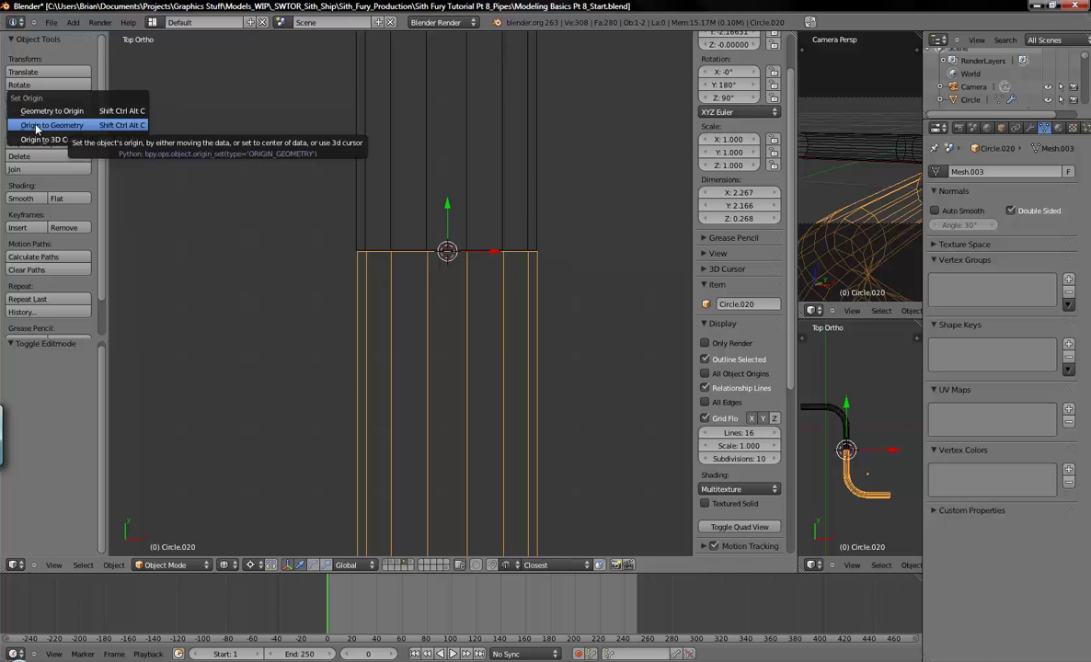
{"action": "left_click", "coordinate": [42, 139]}
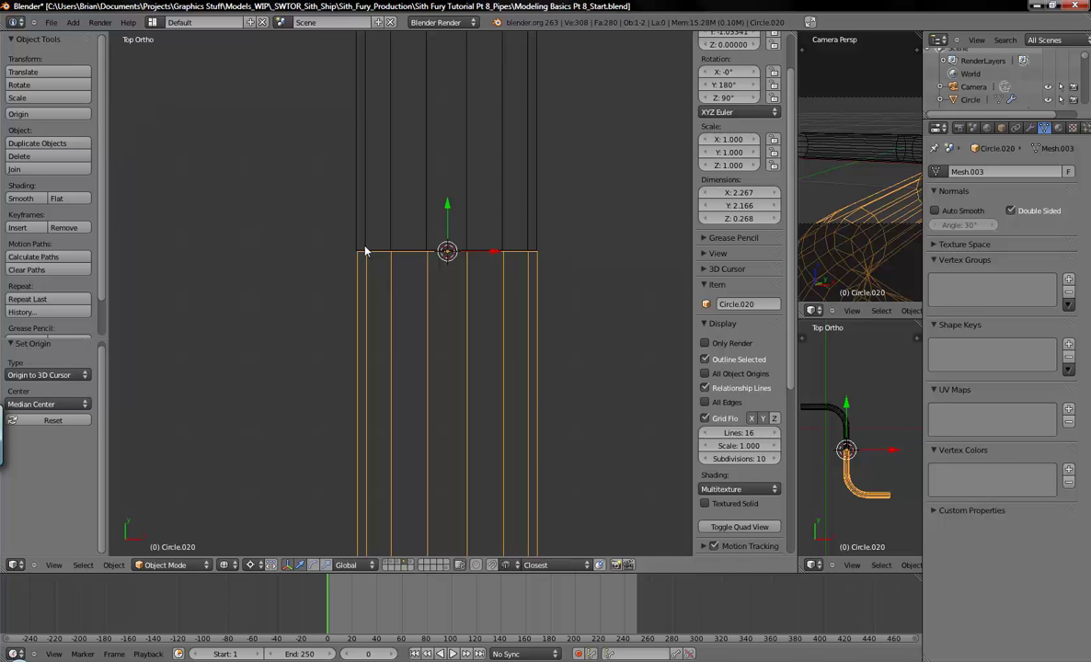
{"action": "right_click", "coordinate": [383, 183]}
{"action": "right_click", "coordinate": [423, 293]}
{"action": "right_click", "coordinate": [429, 196]}
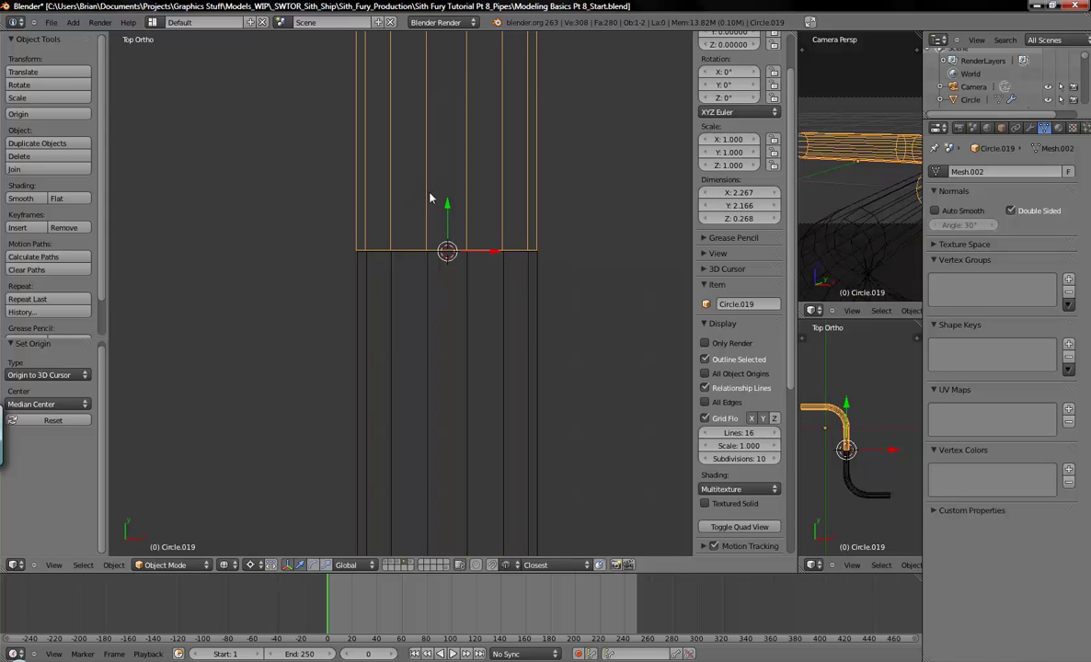
Step: Select only the original pipe's lower end ring in Edit Mode, snap the 3D cursor to it, and return to Object Mode
{"action": "key", "text": "Tab"}
{"action": "key", "text": "b"}
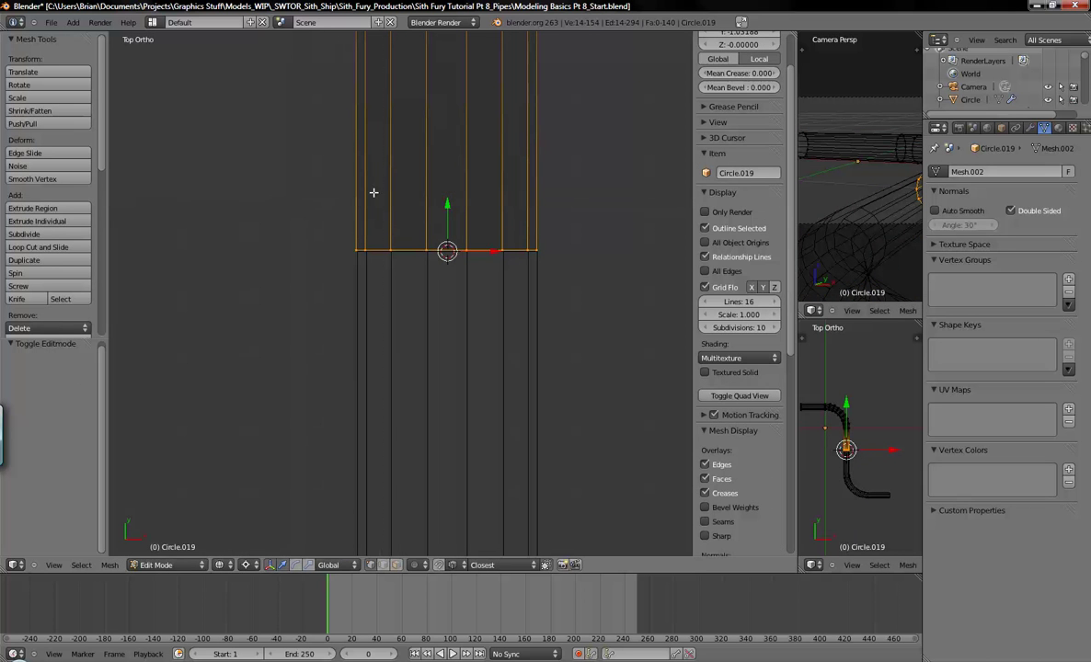
{"action": "key", "text": "a"}
{"action": "left_click_drag", "start_coordinate": [299, 184], "coordinate": [613, 276]}
{"action": "scroll", "coordinate": [536, 313], "scroll_direction": "down", "scroll_amount": 10}
{"action": "middle_click_drag", "start_coordinate": [618, 328], "coordinate": [512, 315], "text": "shift"}
{"action": "scroll", "coordinate": [483, 326], "scroll_direction": "up", "scroll_amount": 4}
{"action": "scroll", "coordinate": [422, 295], "scroll_direction": "up", "scroll_amount": 2}
{"action": "middle_click_drag", "start_coordinate": [299, 219], "coordinate": [522, 343], "text": "shift"}
{"action": "scroll", "coordinate": [513, 343], "scroll_direction": "up", "scroll_amount": 4}
{"action": "middle_click_drag", "start_coordinate": [595, 328], "coordinate": [508, 322], "text": "shift"}
{"action": "scroll", "coordinate": [485, 329], "scroll_direction": "up", "scroll_amount": 2}
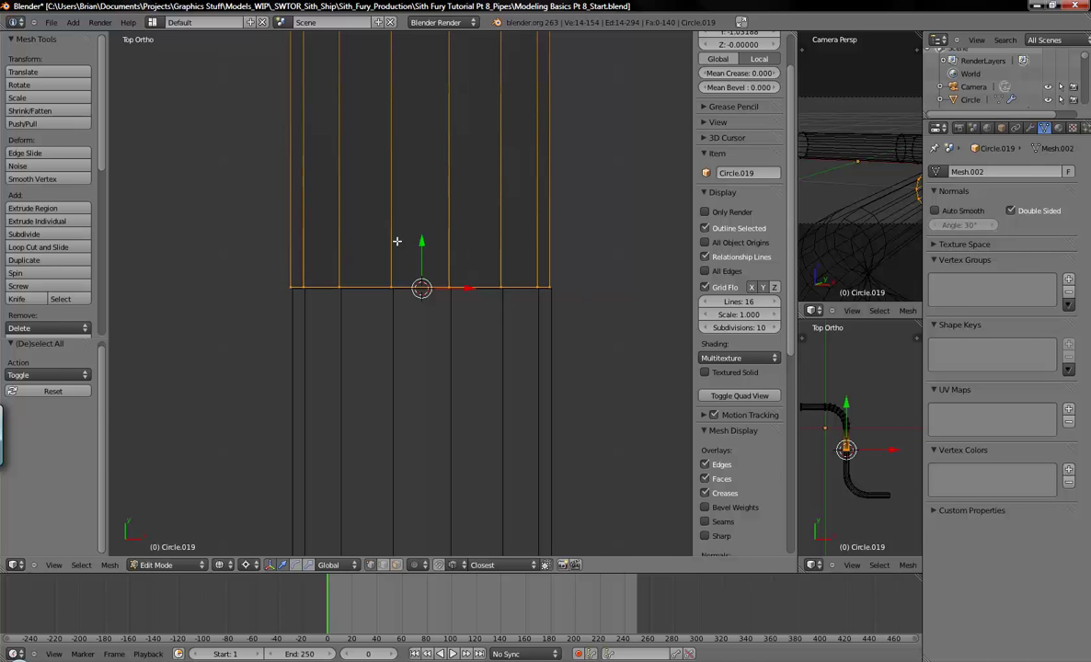
{"action": "key", "text": "shift+s"}
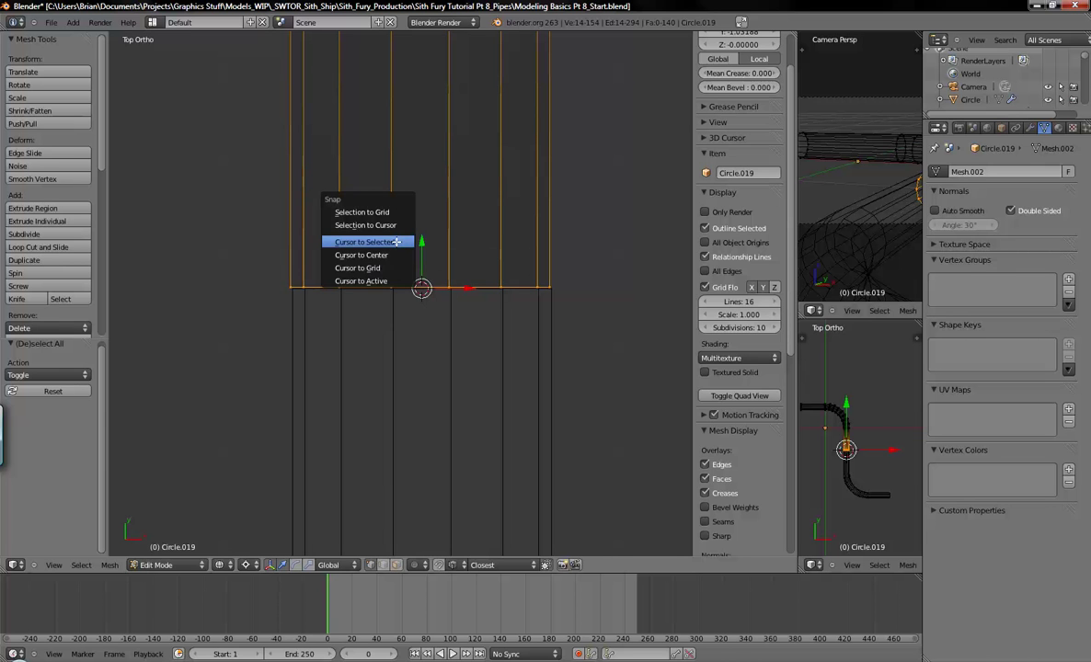
{"action": "left_click", "coordinate": [399, 246]}
{"action": "key", "text": "Tab"}
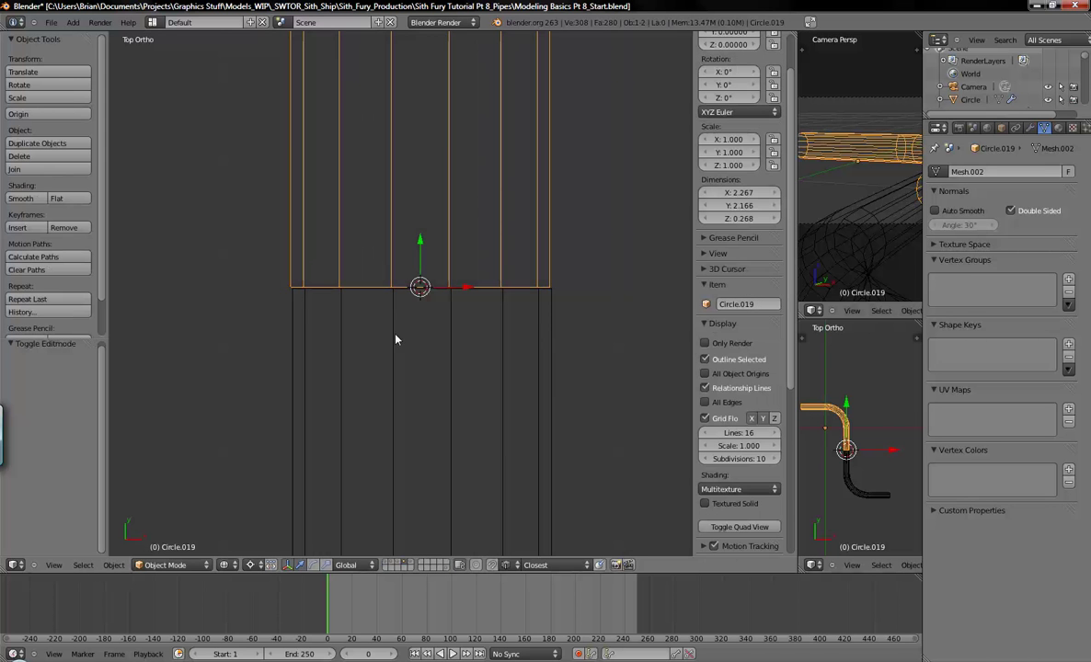
Step: Select the duplicate pipe and snap it to the 3D cursor so the two pipe ends meet
{"action": "right_click", "coordinate": [485, 348]}
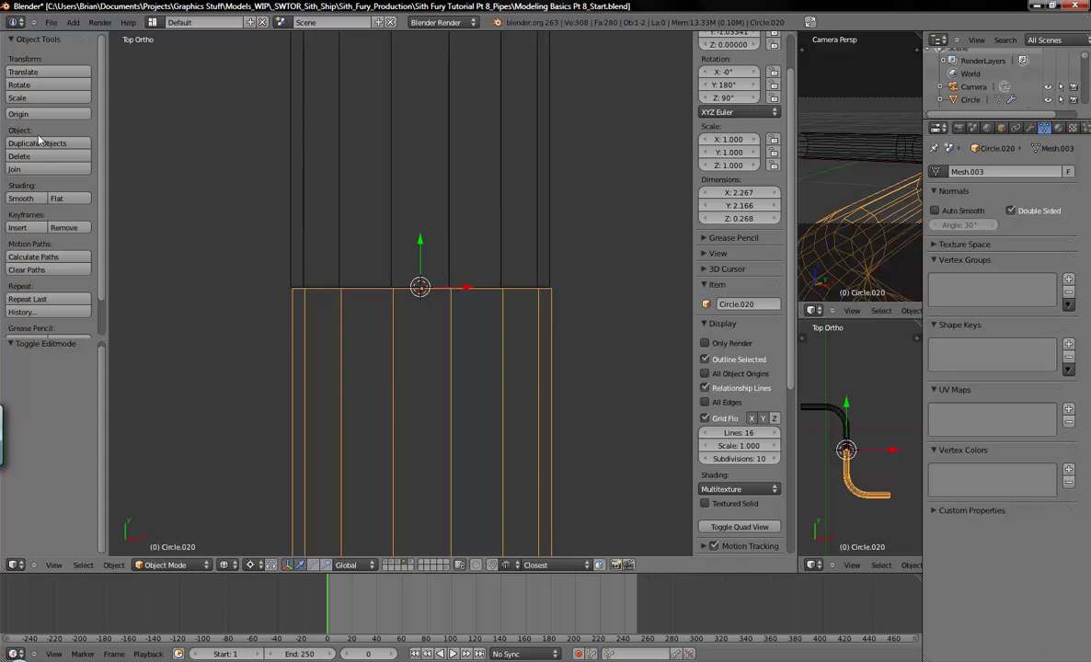
{"action": "key", "text": "shift+s"}
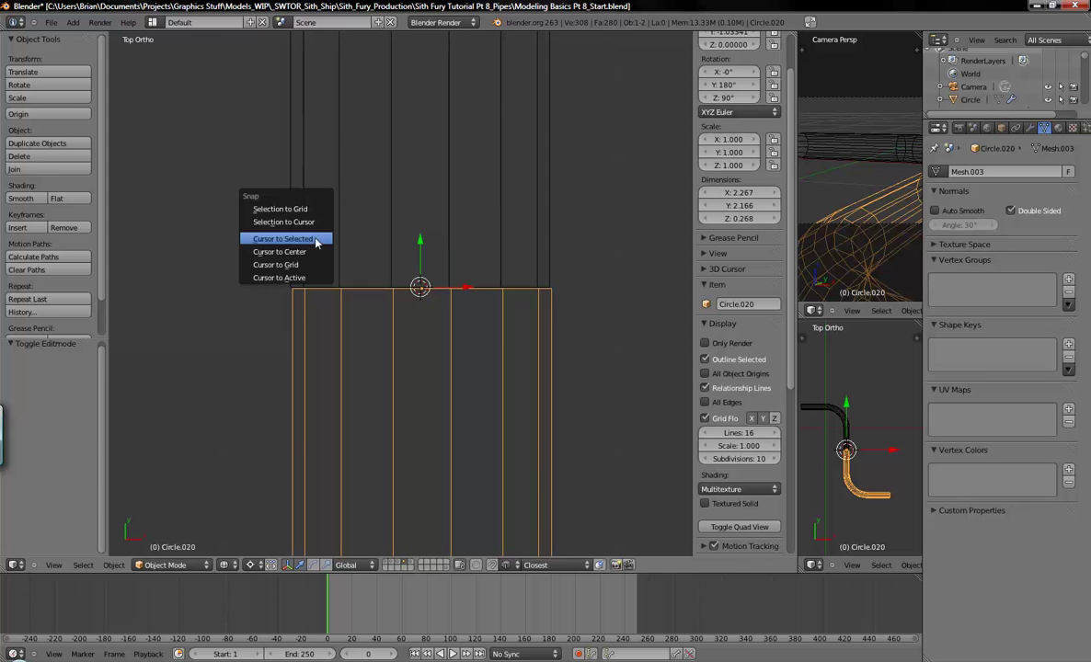
{"action": "left_click", "coordinate": [269, 223]}
{"action": "key", "text": "Tab"}
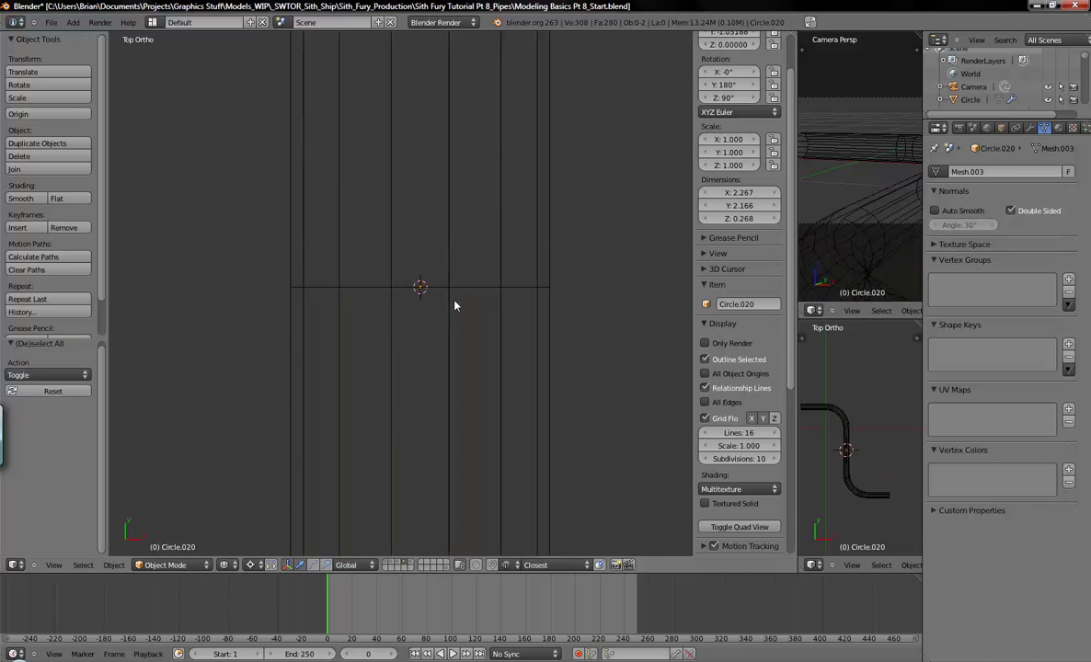
Step: Select both the duplicate and the original pipe and join them into one object
{"action": "right_click", "coordinate": [449, 253]}
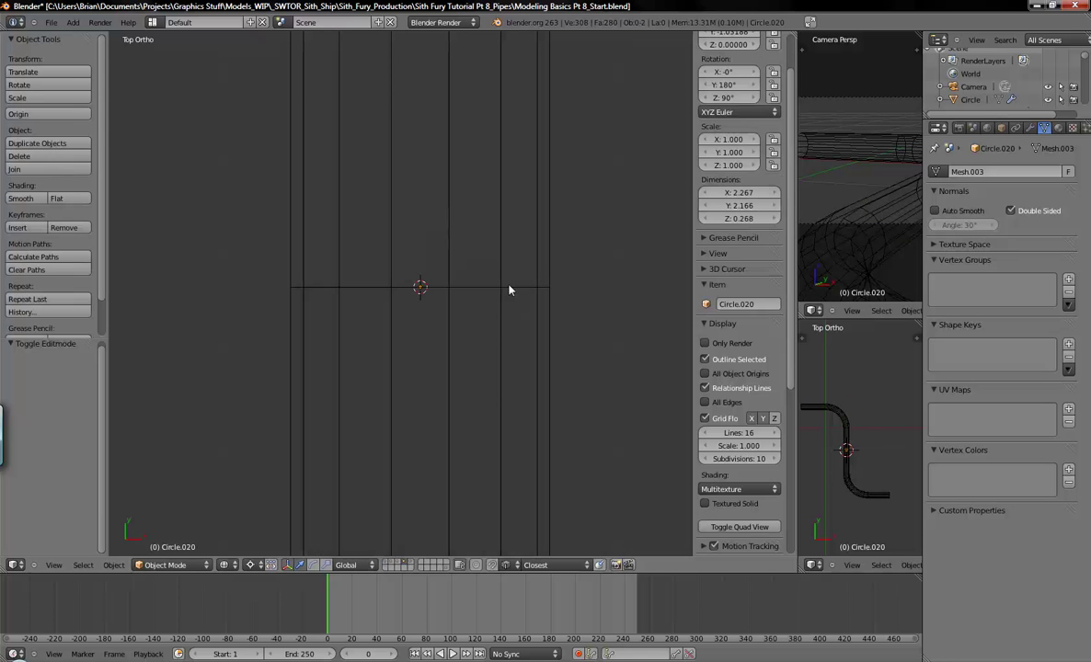
{"action": "key", "text": "Tab"}
{"action": "right_click", "coordinate": [507, 227], "text": "shift"}
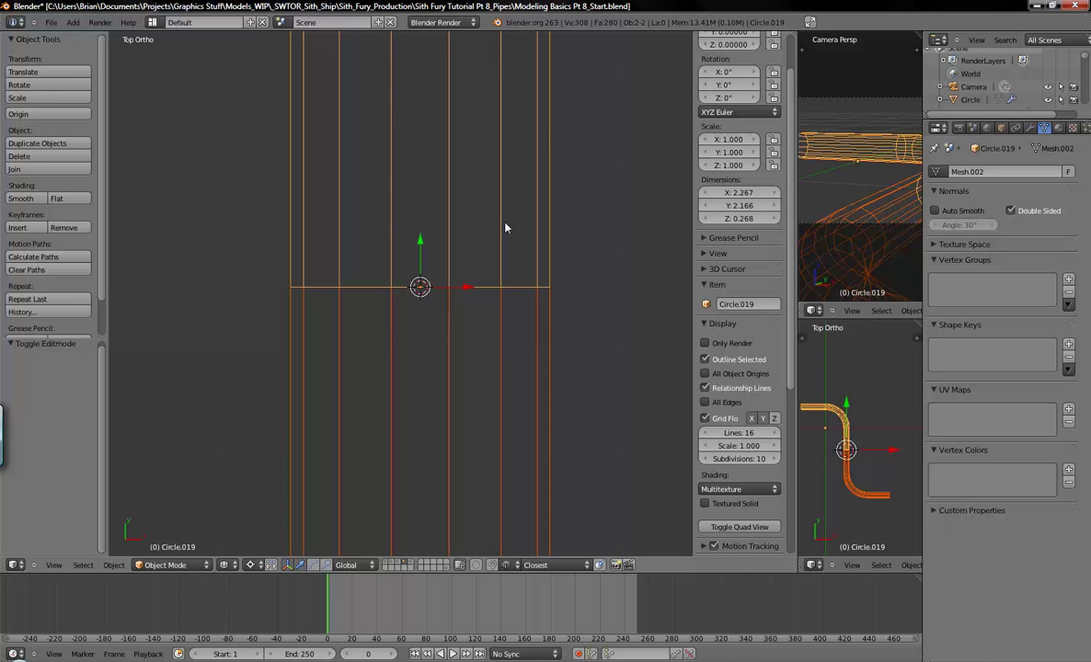
{"action": "key", "text": "ctrl+j"}
Step: Select all of the joined pipe's vertices in Edit Mode and remove the doubles
{"action": "key", "text": "Tab"}
{"action": "key", "text": "a"}
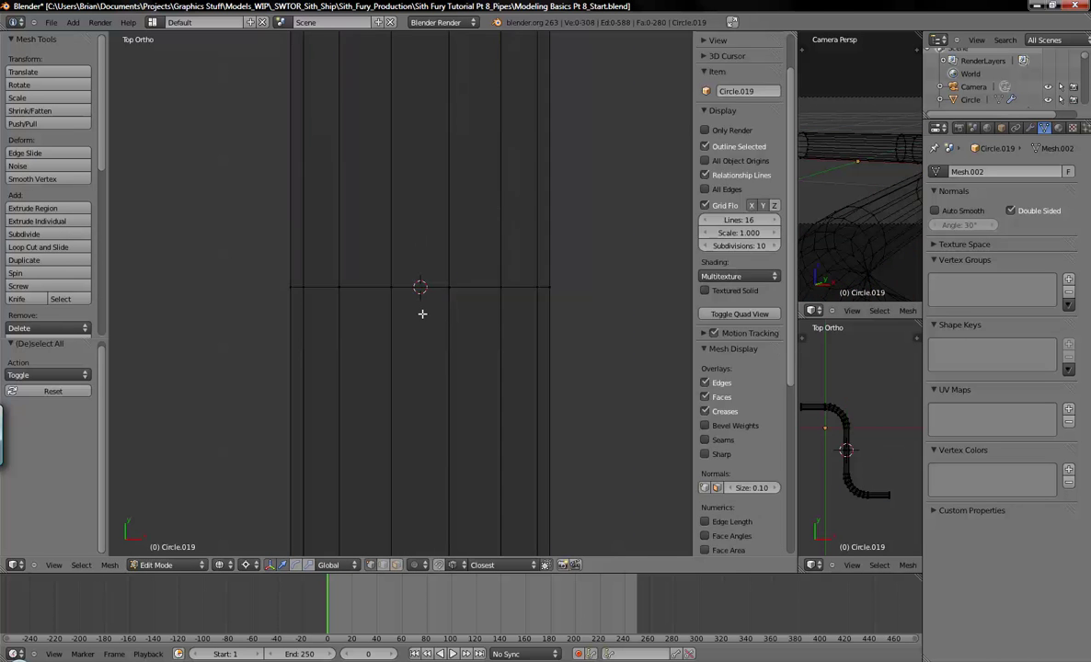
{"action": "key", "text": "a"}
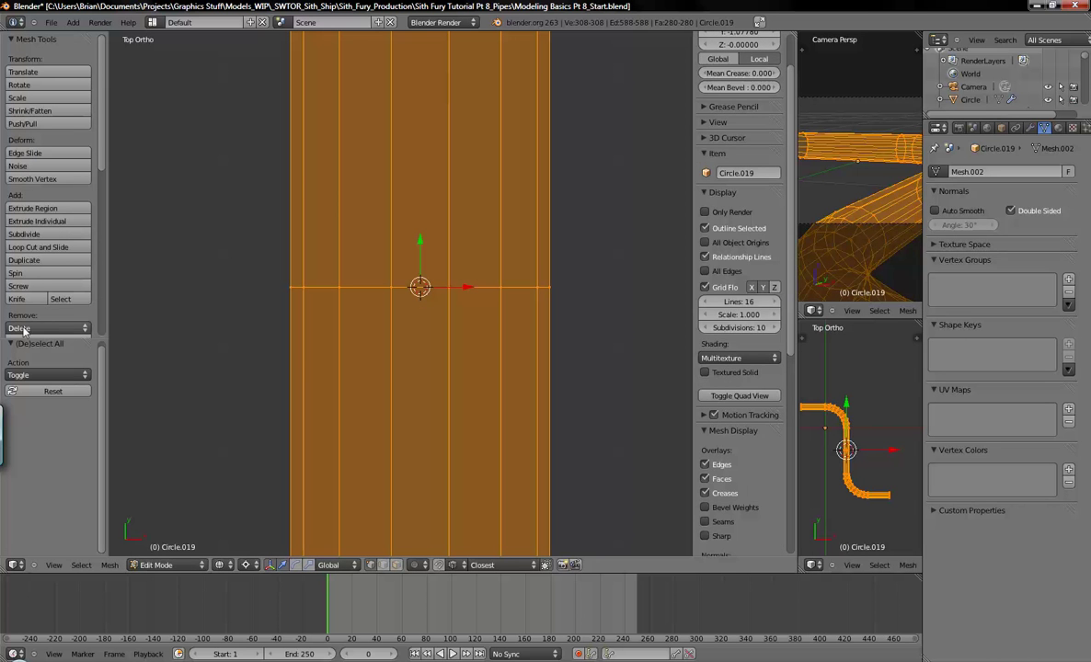
{"action": "scroll", "coordinate": [37, 299], "scroll_direction": "down", "scroll_amount": 3}
{"action": "left_click", "coordinate": [29, 281]}
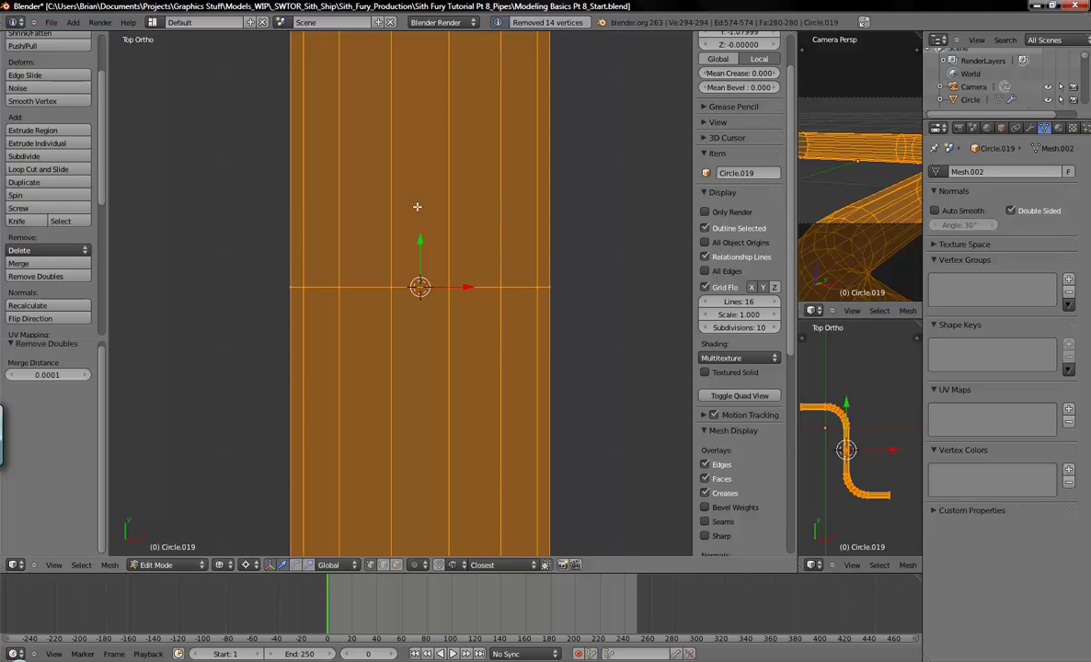
Step: Check the seam between the two pipe sections with cancelled test moves of its vertices, in wireframe and solid shading
{"action": "key", "text": "a"}
{"action": "right_click_drag", "start_coordinate": [370, 317], "coordinate": [386, 294]}
{"action": "right_click", "coordinate": [402, 303]}
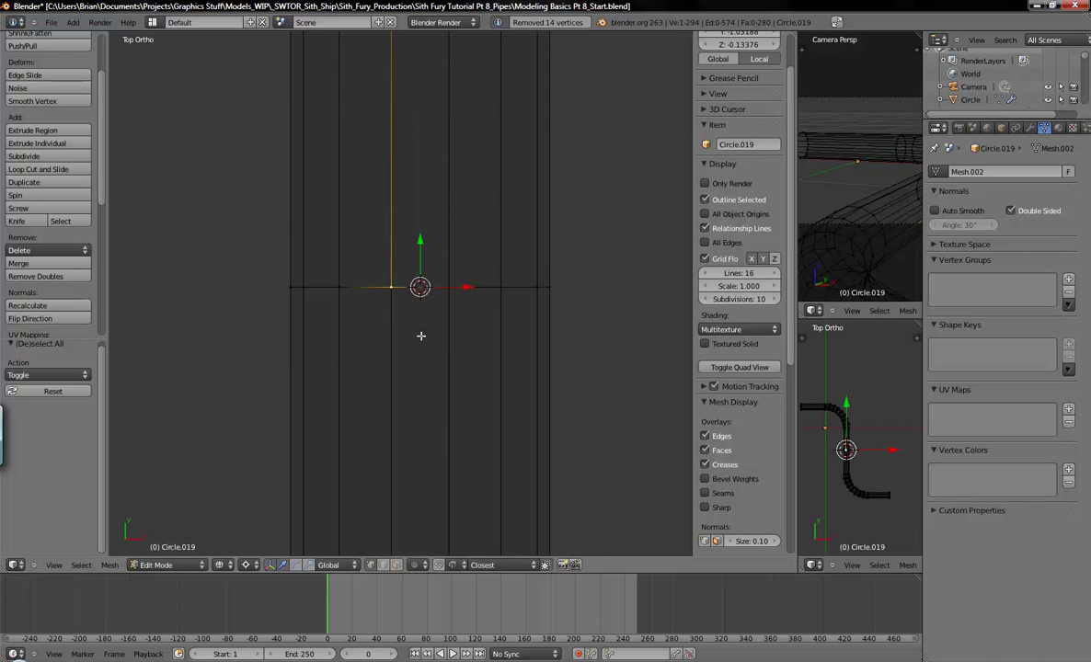
{"action": "mouse_move", "coordinate": [421, 336]}
{"action": "middle_mouse_down"}
{"action": "mouse_move", "coordinate": [390, 275]}
{"action": "mouse_move", "coordinate": [400, 152]}
{"action": "middle_mouse_up"}
{"action": "key", "text": "z"}
{"action": "right_click_drag", "start_coordinate": [463, 127], "coordinate": [497, 97]}
{"action": "right_click", "coordinate": [497, 99]}
{"action": "key", "text": "a"}
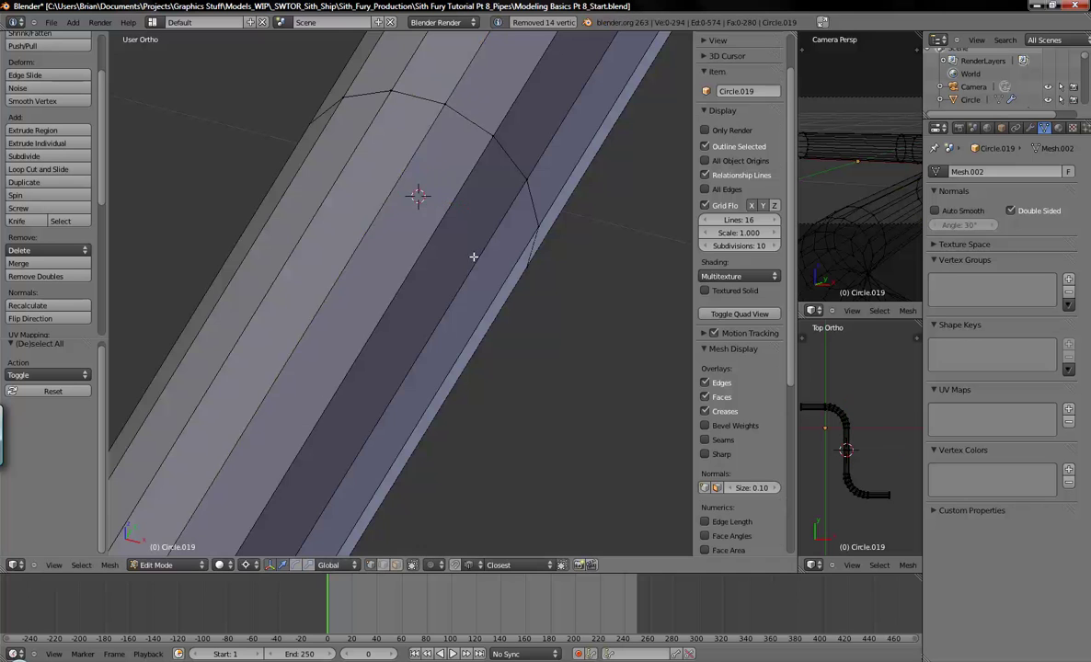
{"action": "scroll", "coordinate": [473, 262], "scroll_direction": "down", "scroll_amount": 10}
{"action": "key", "text": "KP_7"}
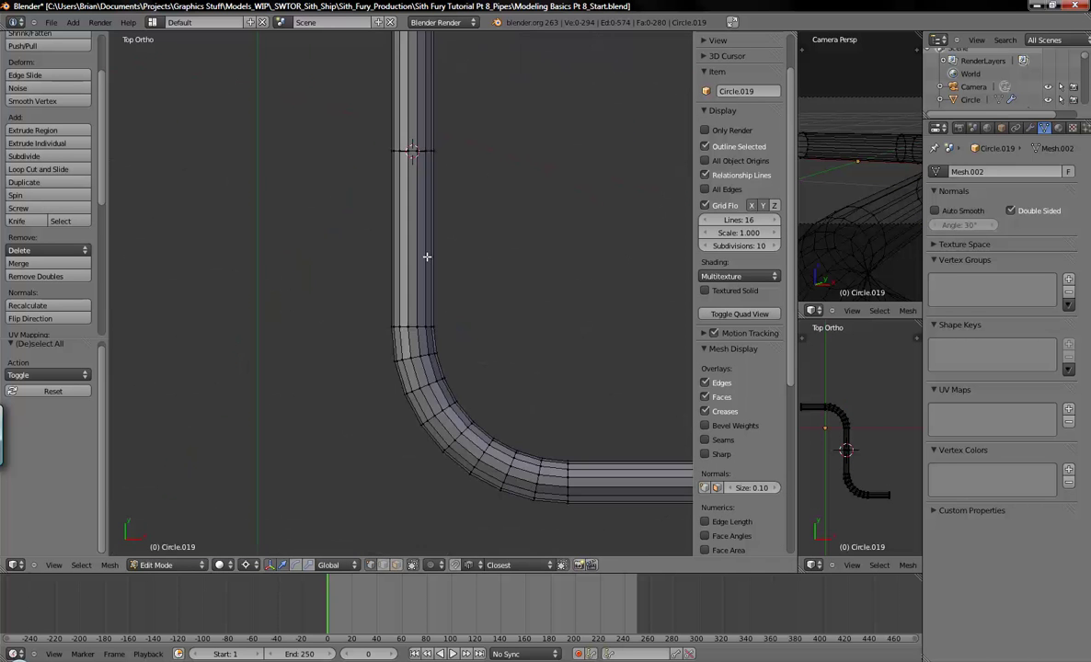
Step: Move the pipe's upper bend and horizontal section down along Y to shorten the straight middle part
{"action": "key", "text": "z"}
{"action": "scroll", "coordinate": [426, 256], "scroll_direction": "down", "scroll_amount": 4}
{"action": "middle_click_drag", "start_coordinate": [520, 285], "coordinate": [544, 348], "text": "shift"}
{"action": "key", "text": "b"}
{"action": "left_click_drag", "start_coordinate": [243, 78], "coordinate": [535, 217]}
{"action": "left_click_drag", "start_coordinate": [442, 221], "coordinate": [446, 288]}
{"action": "key", "text": "a"}
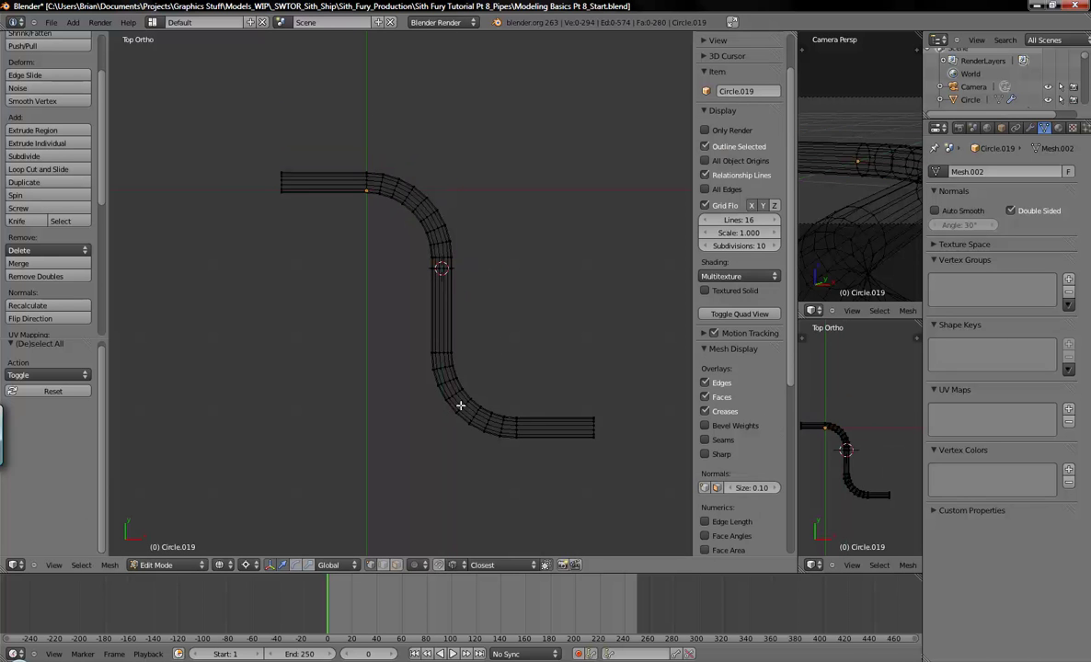
Step: Move the pipe's lower bend and horizontal section up along Y so the two bends sit closer together
{"action": "key", "text": "b"}
{"action": "left_click_drag", "start_coordinate": [373, 330], "coordinate": [607, 447]}
{"action": "left_click_drag", "start_coordinate": [441, 222], "coordinate": [445, 160]}
{"action": "key", "text": "a"}
{"action": "middle_click_drag", "start_coordinate": [522, 301], "coordinate": [497, 374], "text": "shift"}
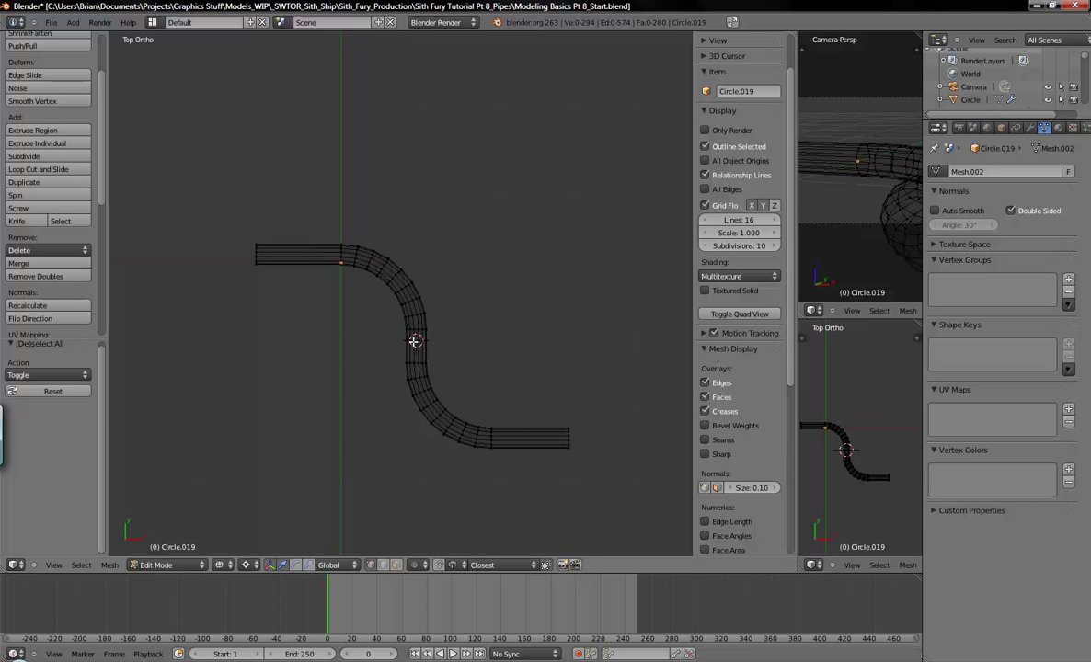
{"action": "key", "text": "Tab"}
{"action": "middle_click_drag", "start_coordinate": [430, 258], "coordinate": [467, 248], "text": "shift"}
{"action": "scroll", "coordinate": [469, 250], "scroll_direction": "up", "scroll_amount": 2}
{"action": "scroll", "coordinate": [468, 250], "scroll_direction": "down", "scroll_amount": 1}
{"action": "scroll", "coordinate": [469, 249], "scroll_direction": "down", "scroll_amount": 1}
{"action": "key", "text": "Tab"}
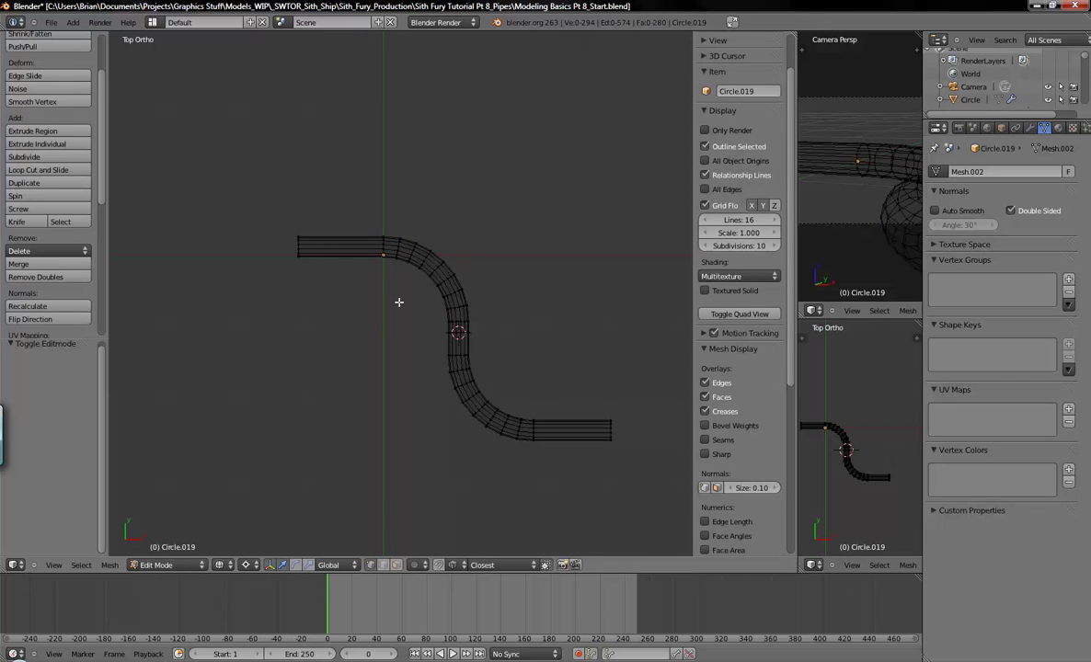
{"action": "middle_click_drag", "start_coordinate": [382, 324], "coordinate": [415, 305], "text": "shift"}
Step: Return to Object Mode, deselect the pipe and add a mesh plane at the 3D cursor
{"action": "key", "text": "Tab"}
{"action": "middle_click_drag", "start_coordinate": [348, 317], "coordinate": [426, 260], "text": "shift"}
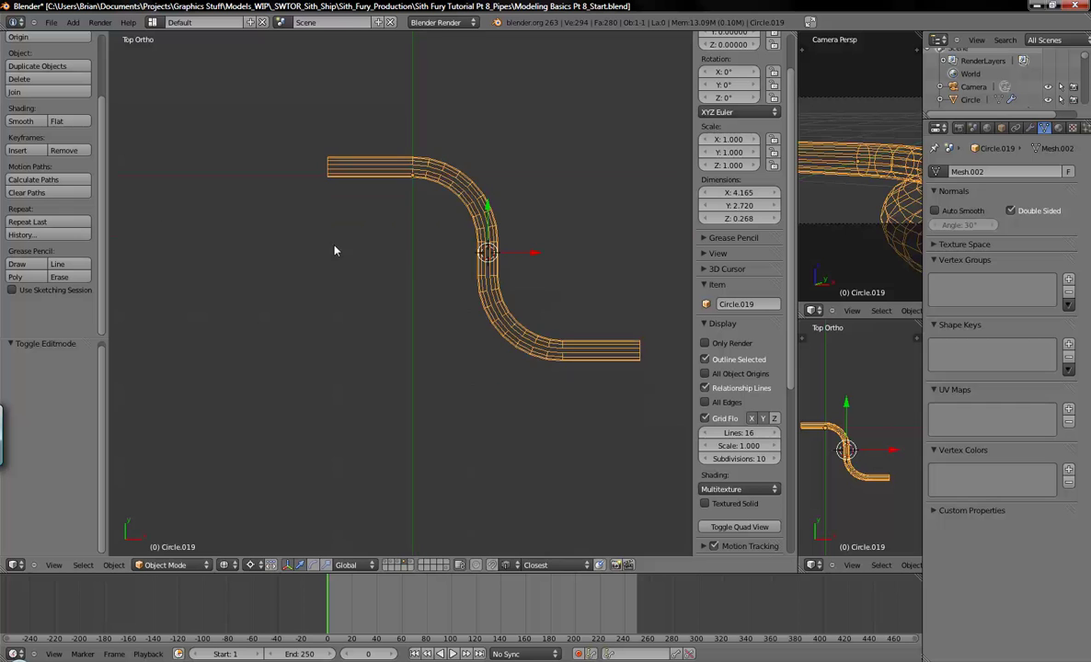
{"action": "key", "text": "a"}
{"action": "key", "text": "shift+a"}
{"action": "mouse_move", "coordinate": [333, 263]}
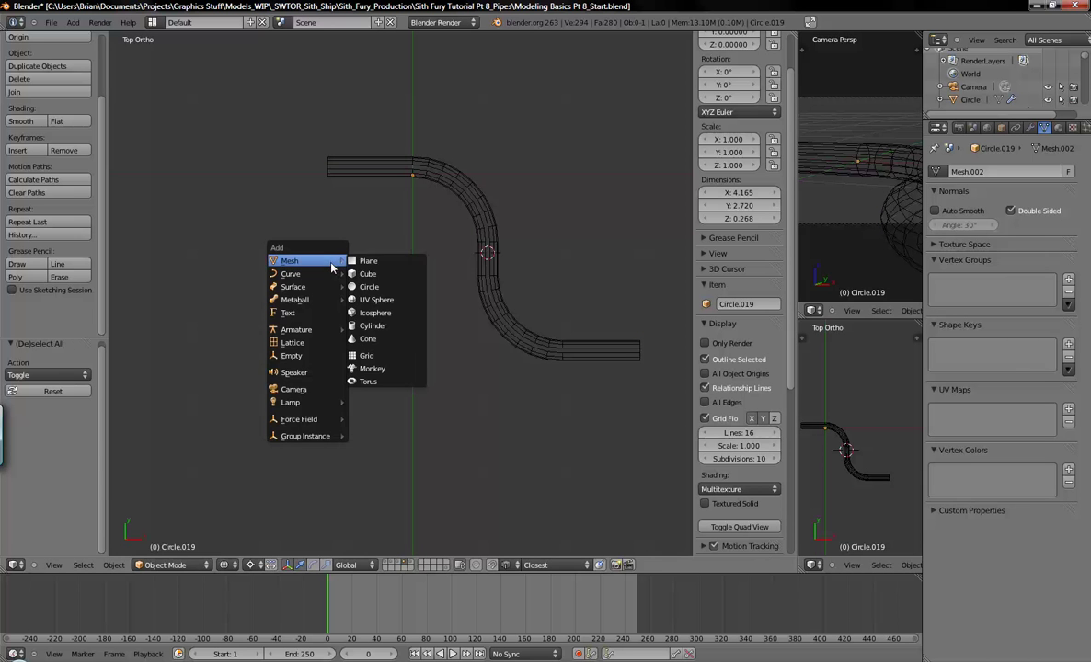
{"action": "left_click", "coordinate": [372, 262]}
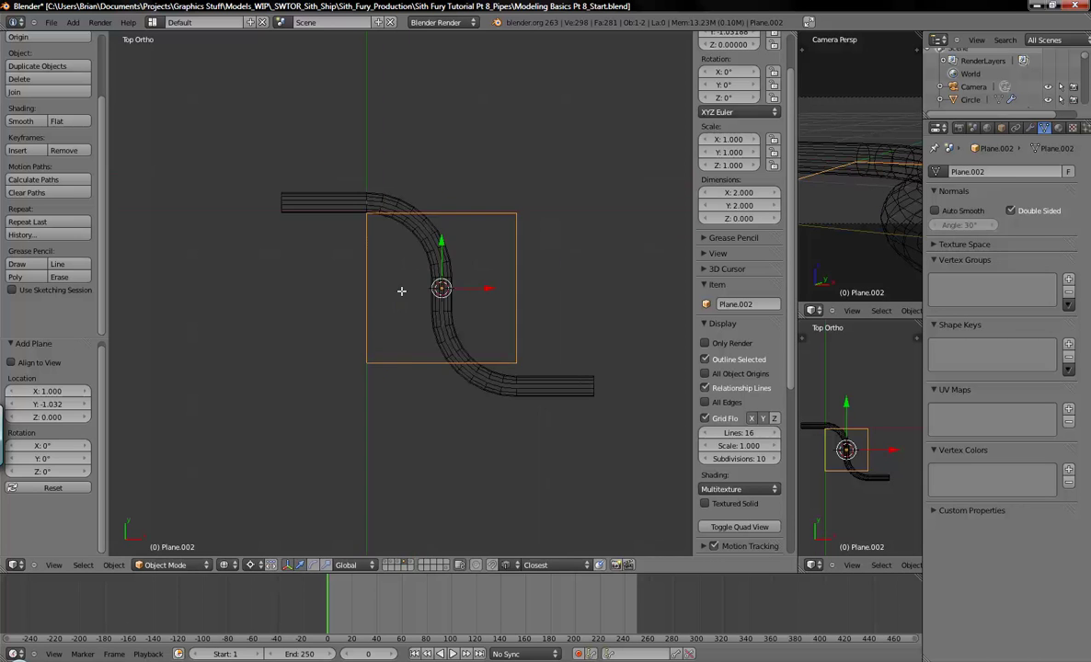
Step: Delete the plane's lower-left vertex in Edit Mode to leave an L-shaped edge, then return to Object Mode
{"action": "key", "text": "Tab"}
{"action": "key", "text": "x"}
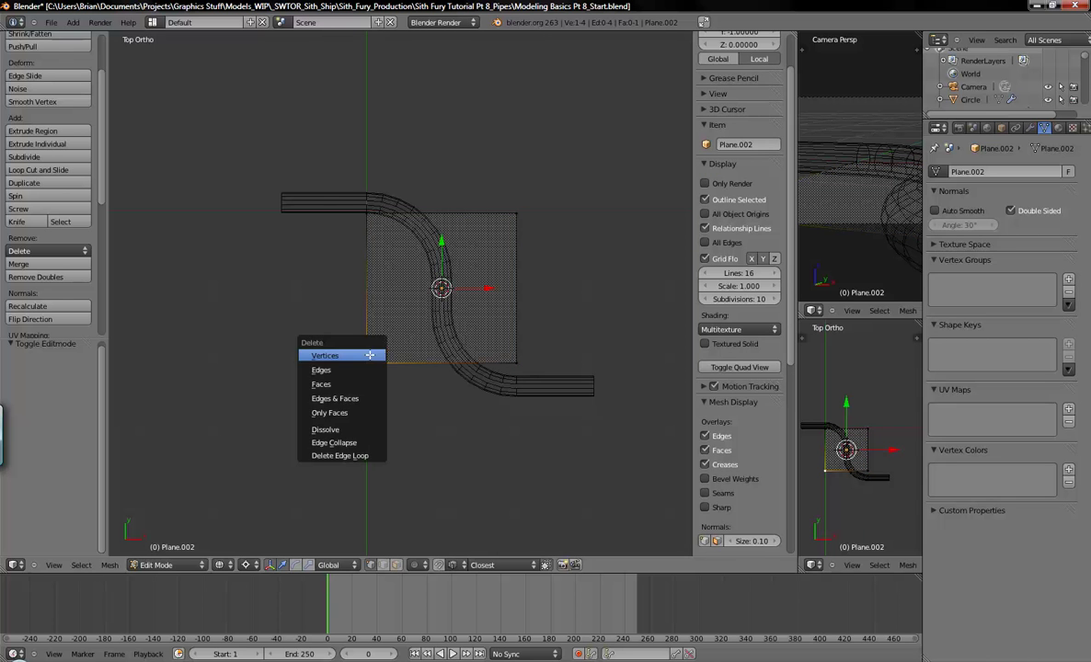
{"action": "left_click", "coordinate": [369, 357]}
{"action": "key", "text": "Tab"}
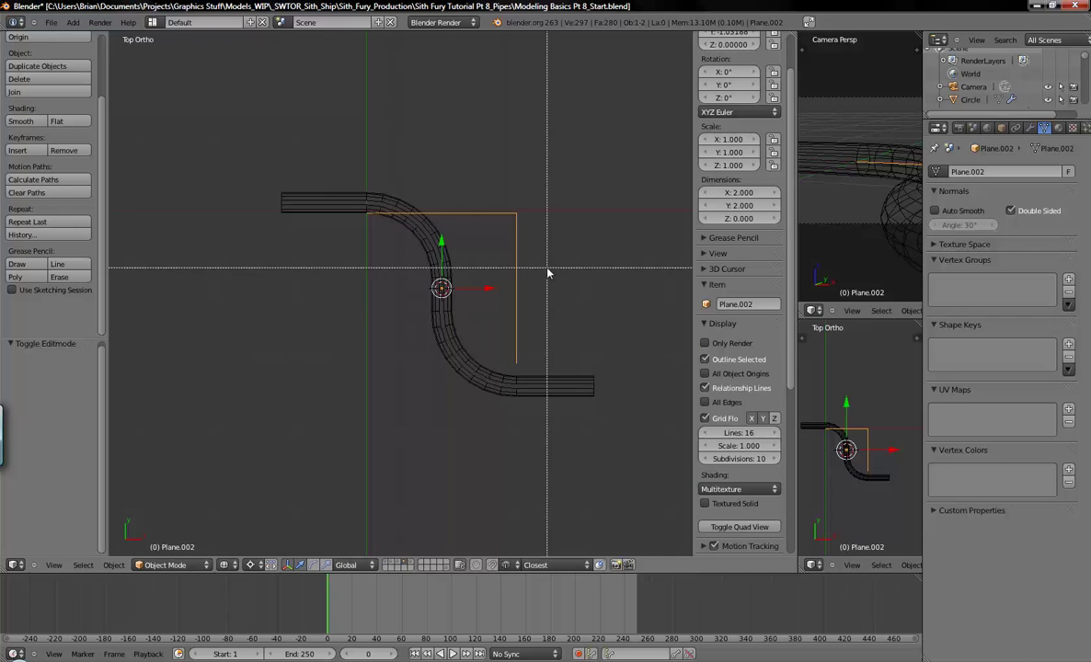
Step: Move the L-shaped edge below and to the left of the pipe, to about -2.25 in Y
{"action": "key", "text": "g"}
{"action": "left_click", "coordinate": [387, 365]}
{"action": "middle_click_drag", "start_coordinate": [386, 366], "coordinate": [515, 260], "text": "shift"}
{"action": "key", "text": "Tab"}
{"action": "key", "text": "Tab"}
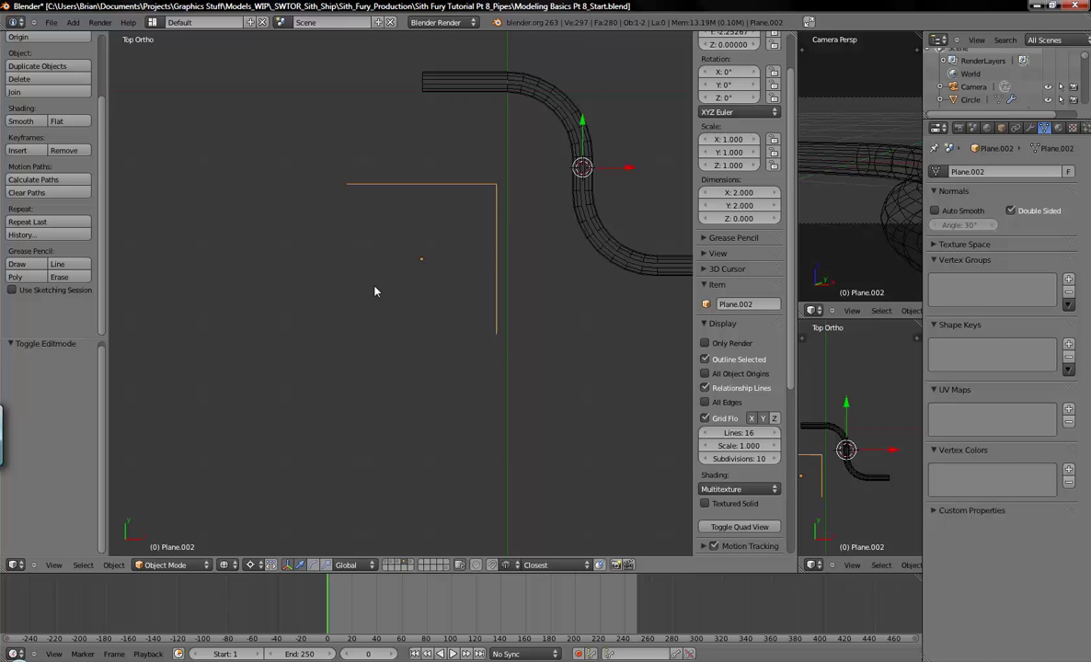
Step: Convert the L-shaped mesh to a curve and look at its points in Edit Mode
{"action": "key", "text": "alt+c"}
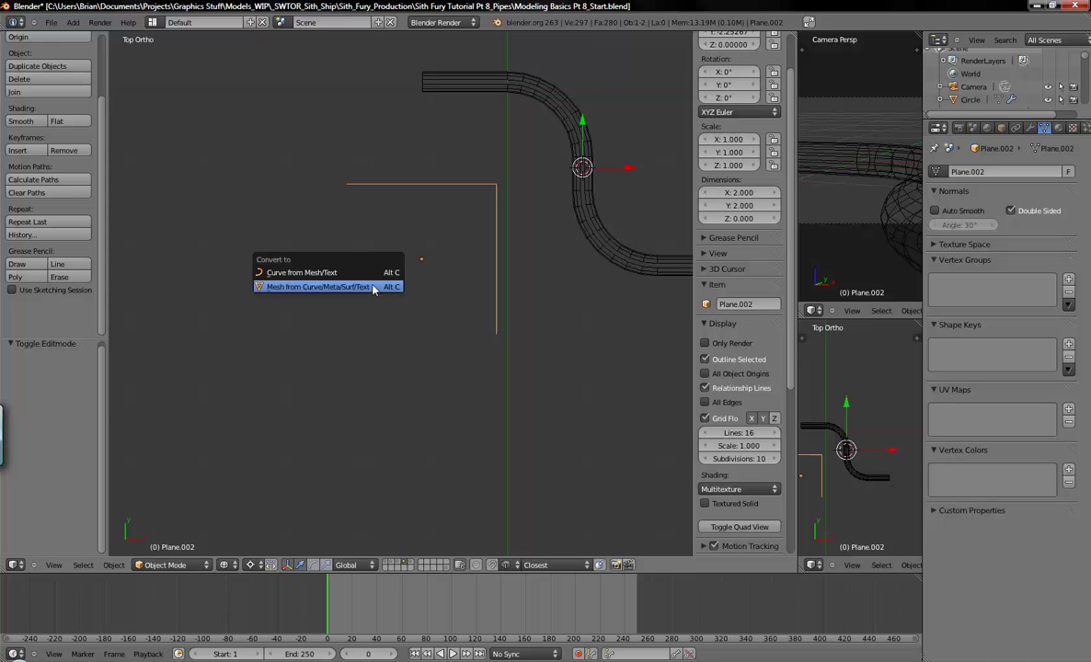
{"action": "left_click", "coordinate": [286, 272]}
{"action": "key", "text": "Tab"}
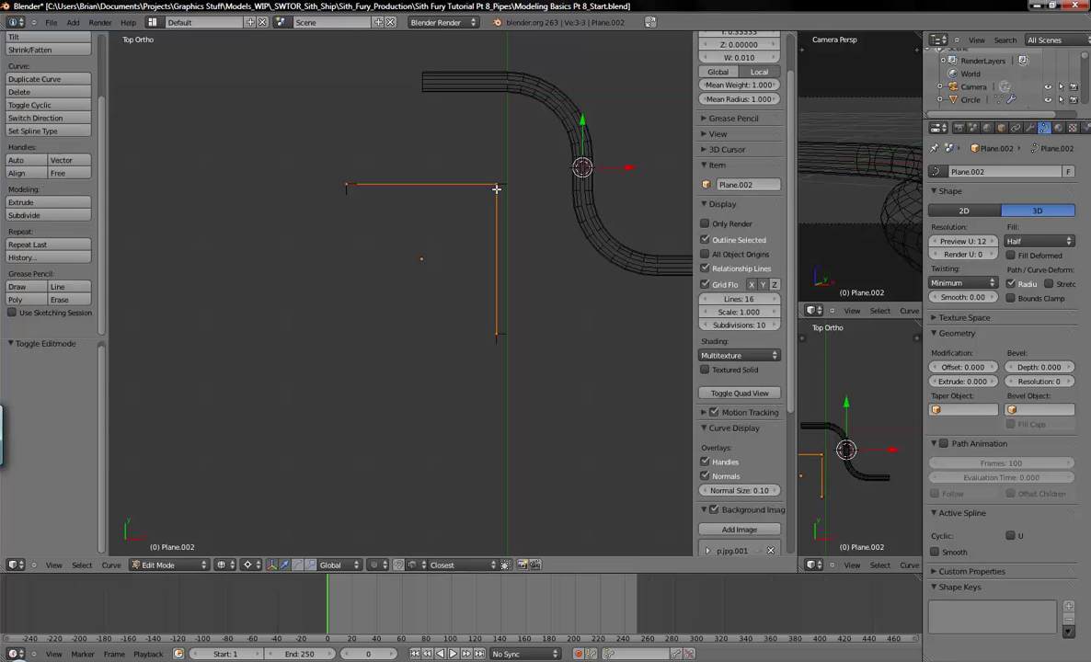
{"action": "key", "text": "Tab"}
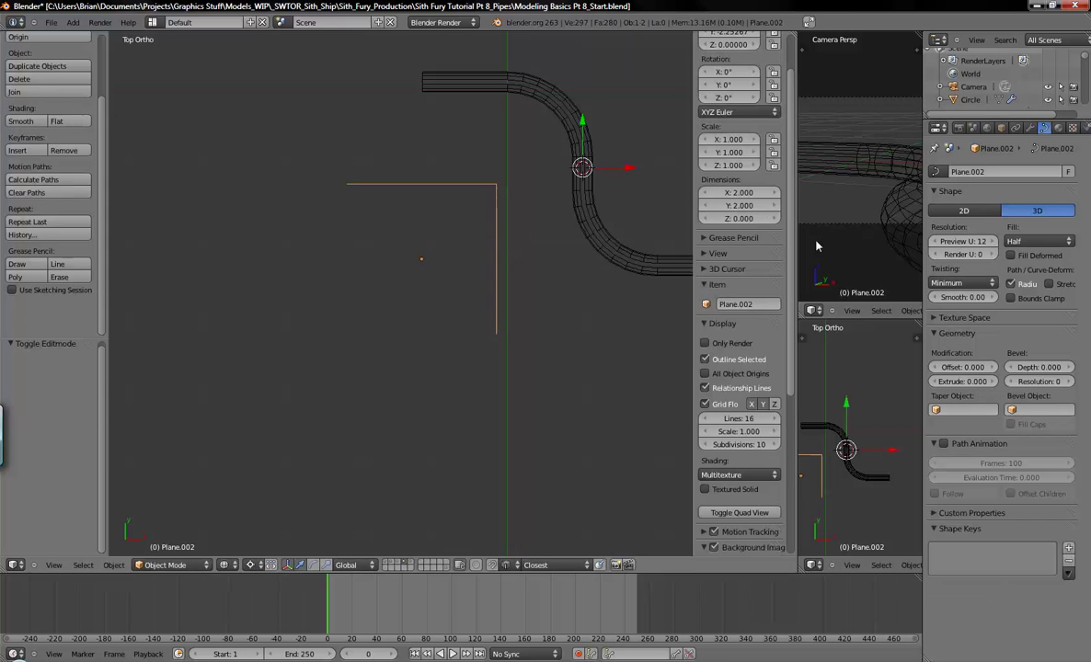
Step: Set the curve's fill to Full, its bevel depth to about 0.304 and its bevel resolution to 5
{"action": "left_click", "coordinate": [1035, 241]}
{"action": "left_click", "coordinate": [1021, 230]}
{"action": "left_click_drag", "start_coordinate": [1035, 367], "coordinate": [1069, 369]}
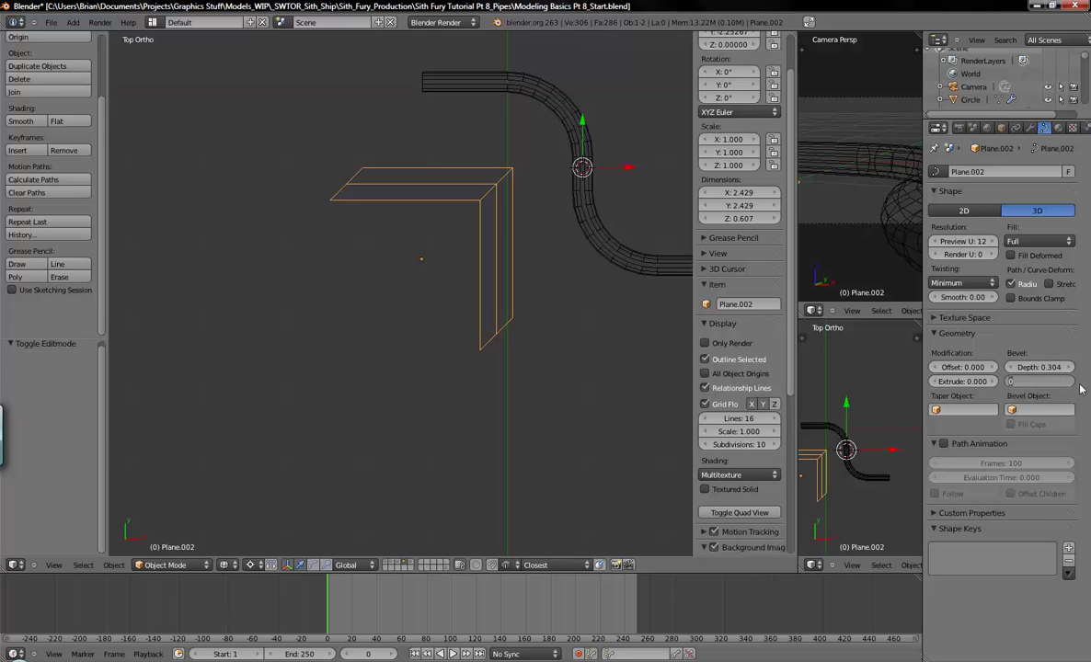
{"action": "left_click", "coordinate": [1071, 381]}
{"action": "left_click", "coordinate": [1072, 383]}
{"action": "left_click", "coordinate": [1072, 383]}
{"action": "left_click", "coordinate": [1072, 383]}
{"action": "left_click", "coordinate": [1071, 383]}
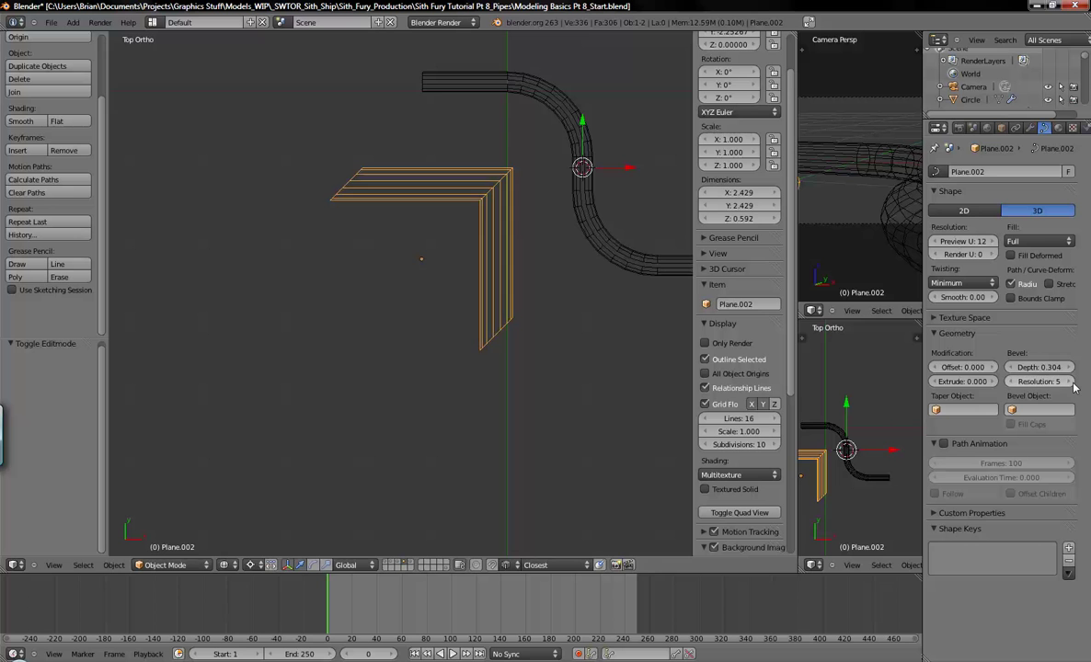
Step: Examine the beveled curve's cross-section and sharp corner in the front and top views
{"action": "middle_click_drag", "start_coordinate": [494, 326], "coordinate": [470, 245], "text": "shift"}
{"action": "key", "text": "KP_1"}
{"action": "scroll", "coordinate": [482, 312], "scroll_direction": "up", "scroll_amount": 4}
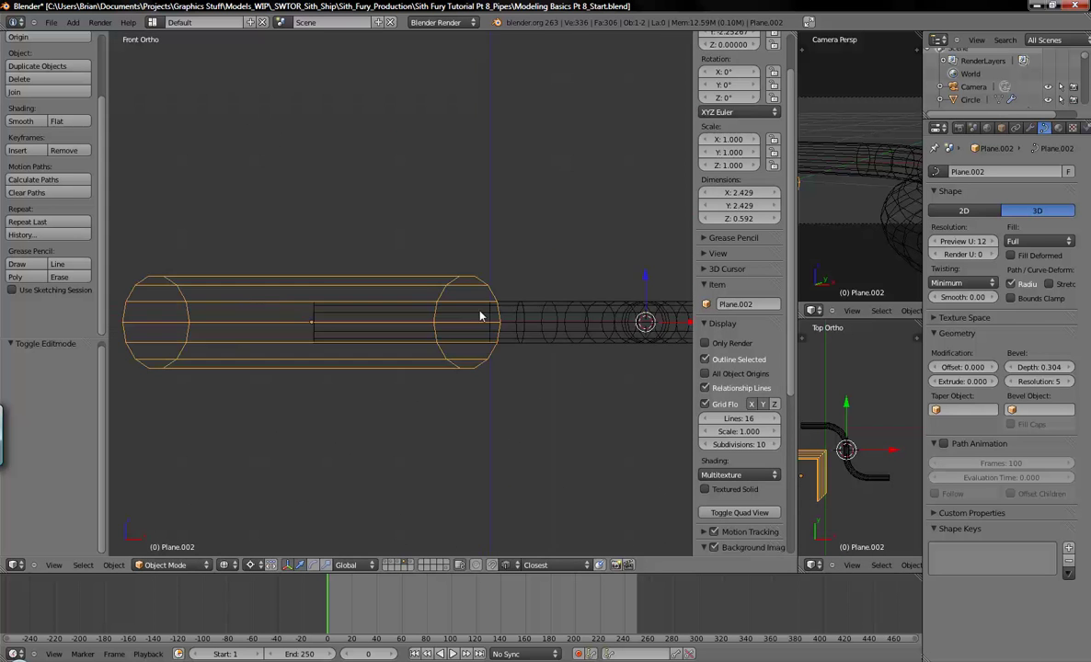
{"action": "middle_click_drag", "start_coordinate": [441, 319], "coordinate": [436, 249]}
{"action": "key", "text": "KP_7"}
{"action": "scroll", "coordinate": [436, 248], "scroll_direction": "down", "scroll_amount": 4}
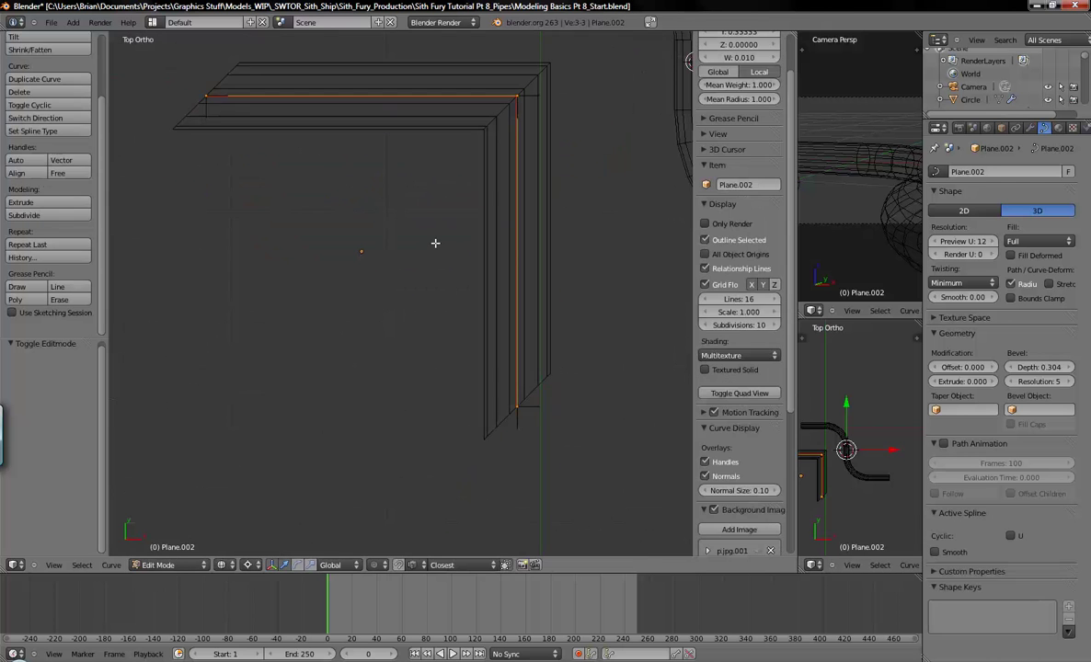
{"action": "middle_click_drag", "start_coordinate": [444, 226], "coordinate": [444, 285], "text": "shift"}
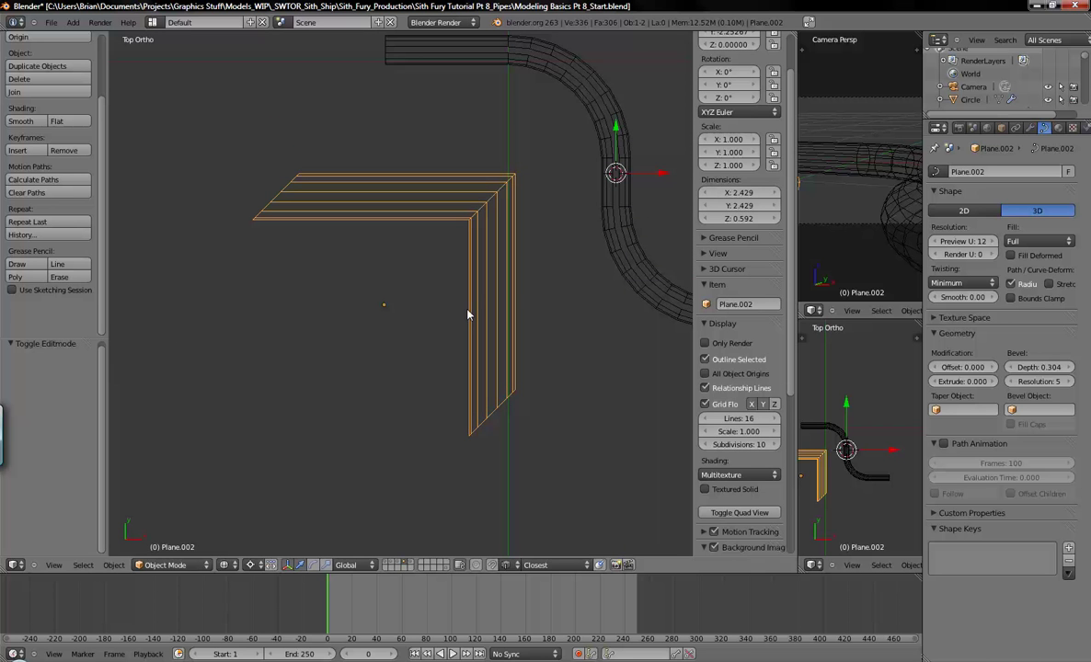
Step: Scale the beveled curve by about 0.709 along Z in front view to make its end profile rounder
{"action": "key", "text": "KP_1"}
{"action": "scroll", "coordinate": [465, 311], "scroll_direction": "up", "scroll_amount": 3}
{"action": "middle_click_drag", "start_coordinate": [533, 334], "coordinate": [506, 320], "text": "shift"}
{"action": "key", "text": "s"}
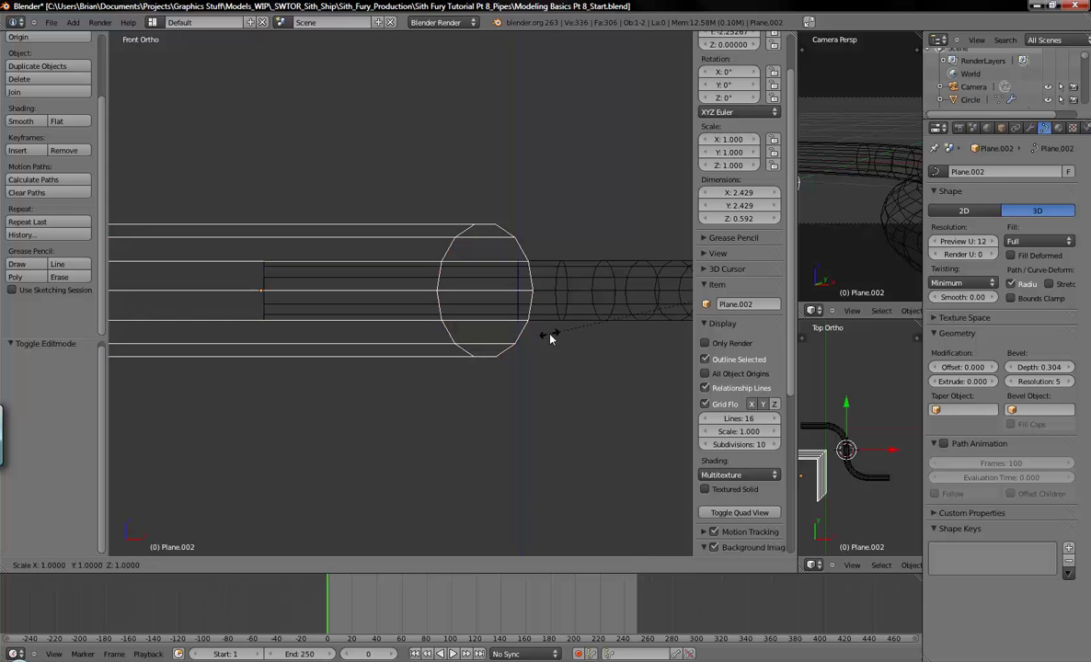
{"action": "key", "text": "z"}
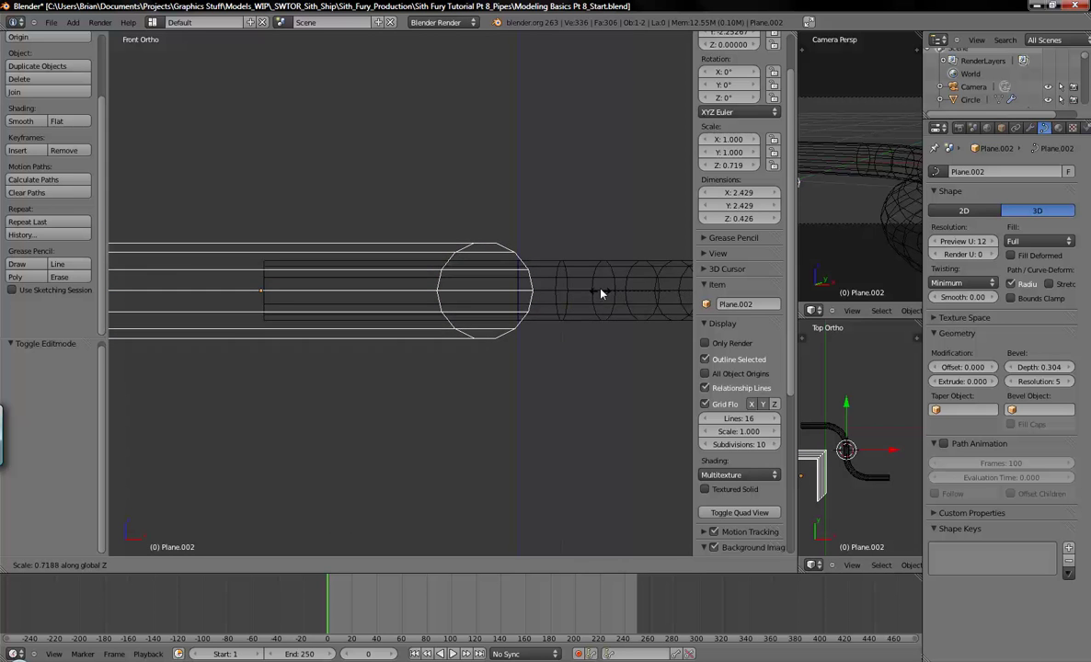
{"action": "left_click", "coordinate": [603, 293]}
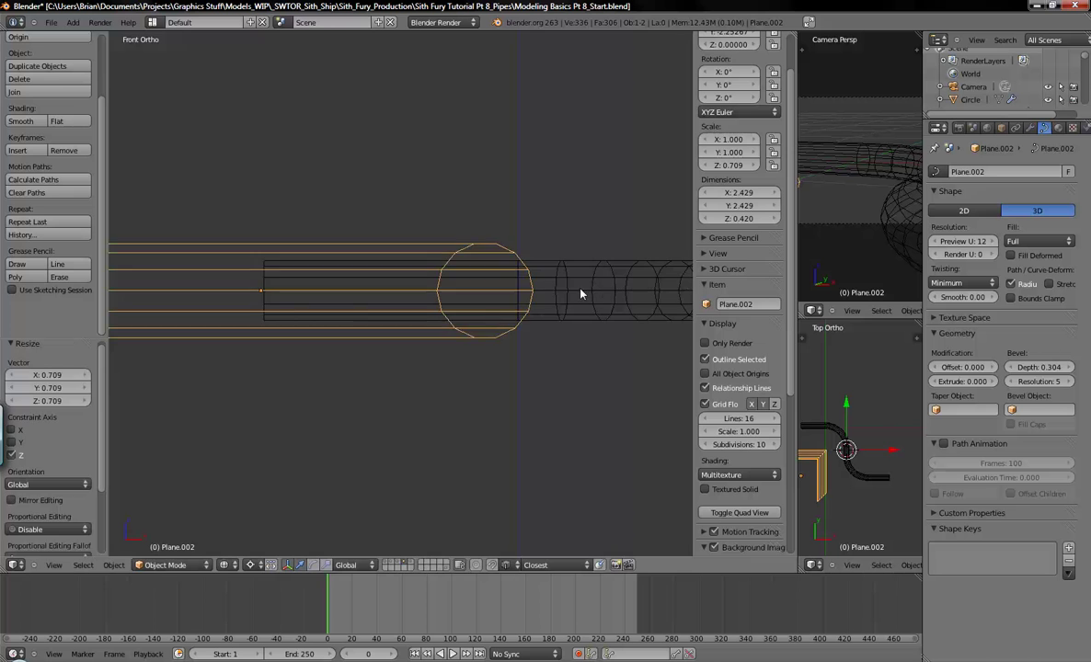
Step: Convert the beveled L-shaped curve back to a mesh in Object Mode and open it for editing in top view
{"action": "scroll", "coordinate": [487, 317], "scroll_direction": "down", "scroll_amount": 4}
{"action": "key", "text": "Tab"}
{"action": "key", "text": "KP_7"}
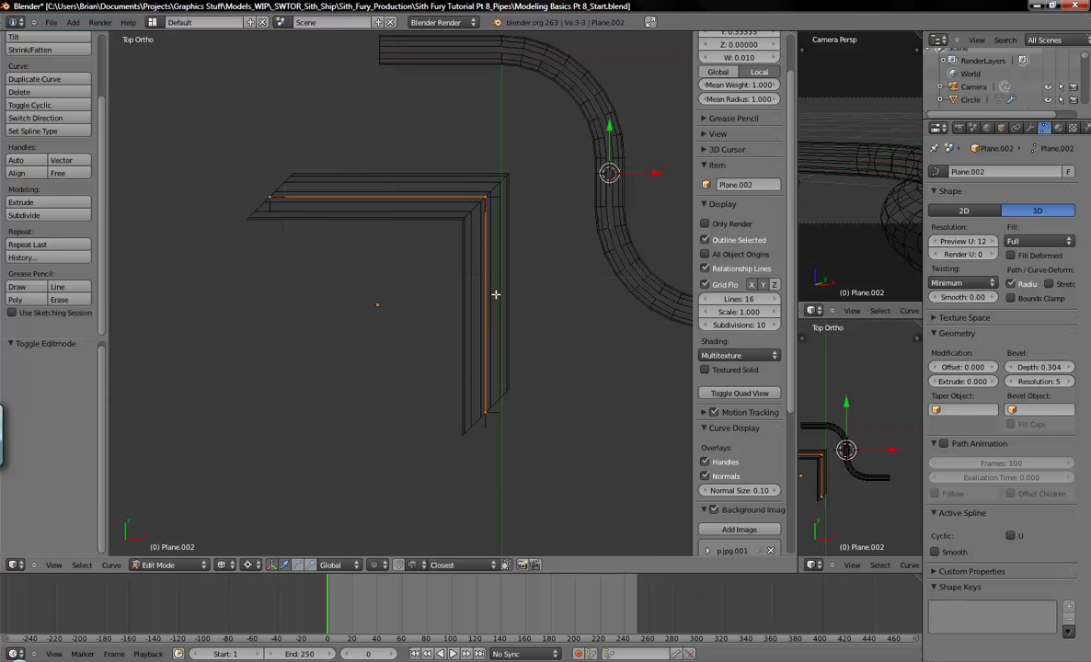
{"action": "scroll", "coordinate": [493, 294], "scroll_direction": "down", "scroll_amount": 2}
{"action": "key", "text": "Tab"}
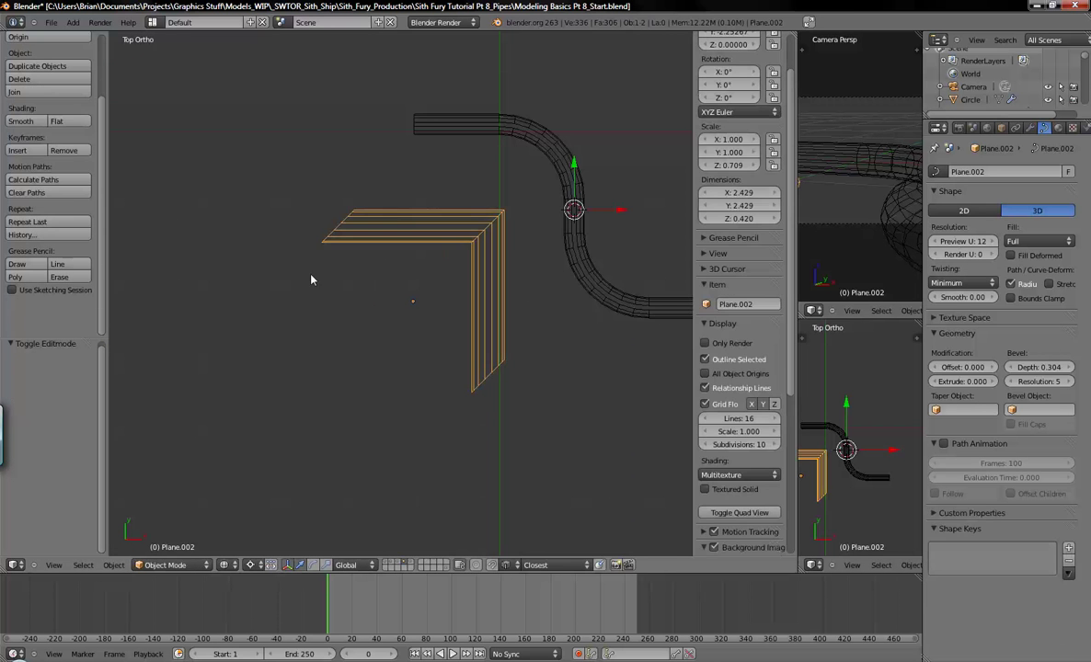
{"action": "key", "text": "alt+c"}
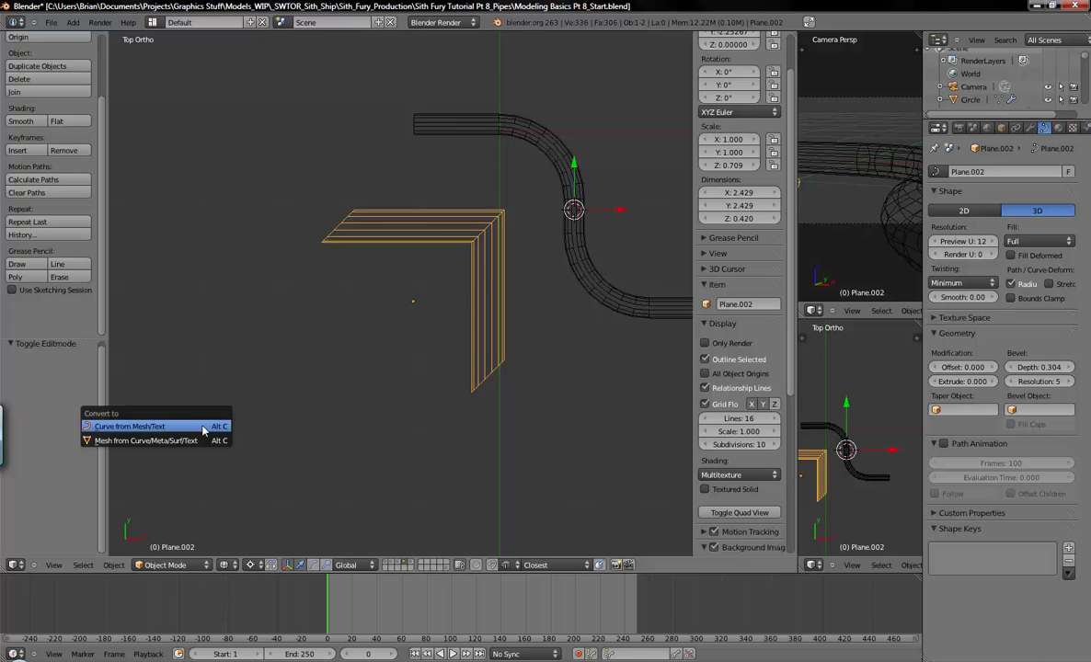
{"action": "left_click", "coordinate": [183, 443]}
{"action": "key", "text": "Tab"}
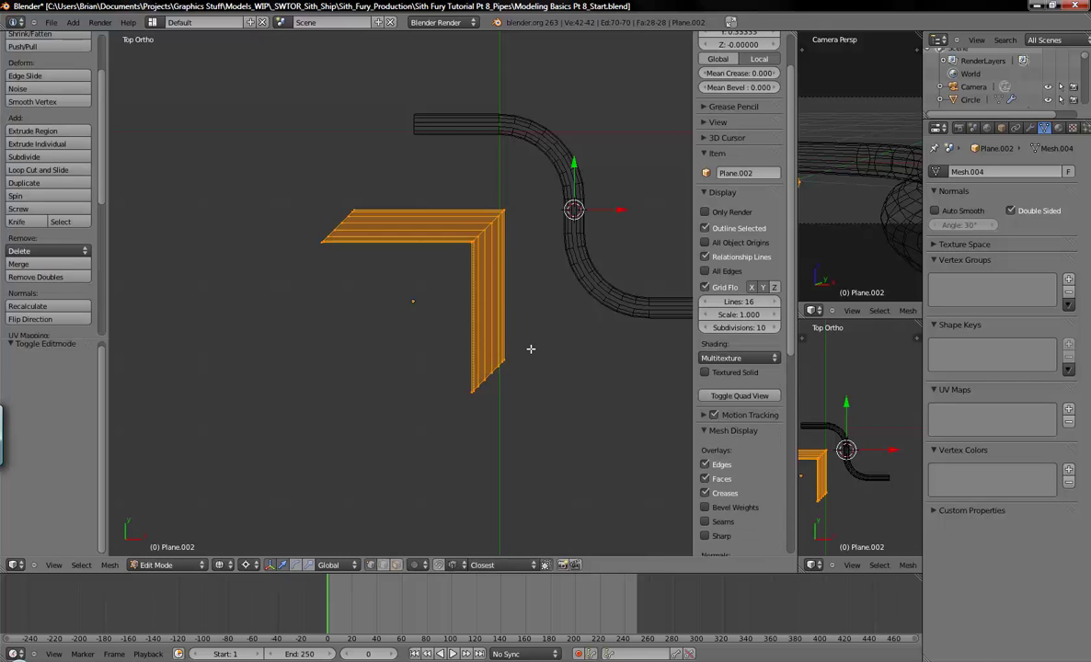
Step: Extrude the open end of the L-shaped pipe's vertical arm and move the new end about 2.173 along X
{"action": "key", "text": "a"}
{"action": "key", "text": "b"}
{"action": "left_click_drag", "start_coordinate": [428, 324], "coordinate": [555, 442]}
{"action": "key", "text": "a"}
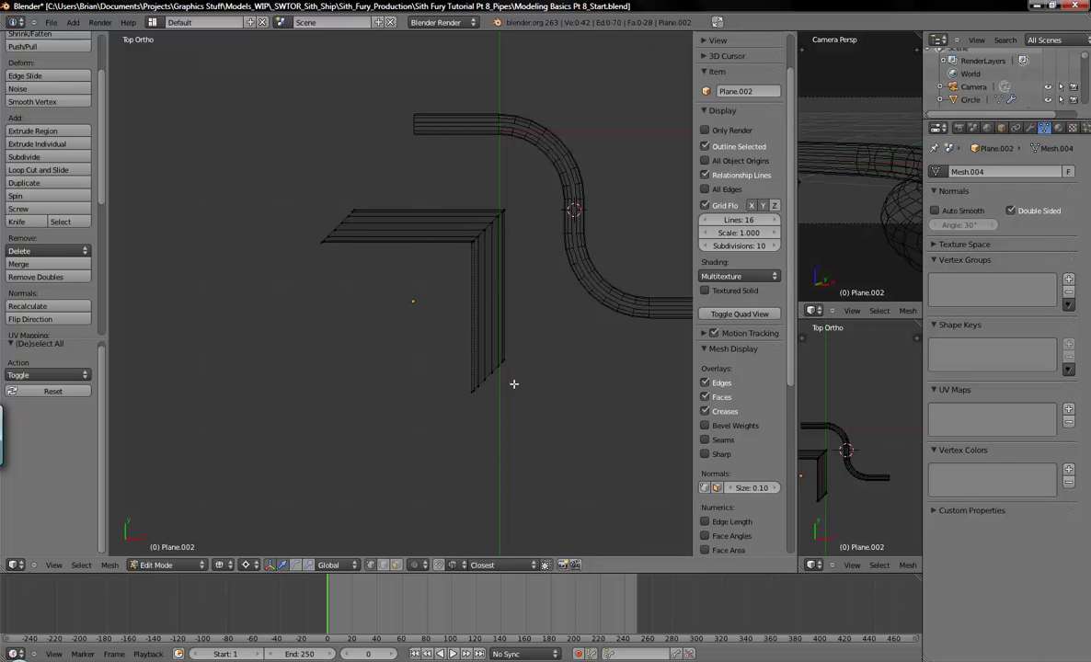
{"action": "key", "text": "b"}
{"action": "left_click_drag", "start_coordinate": [403, 309], "coordinate": [505, 414]}
{"action": "middle_click_drag", "start_coordinate": [512, 411], "coordinate": [384, 390], "text": "shift"}
{"action": "key", "text": "e"}
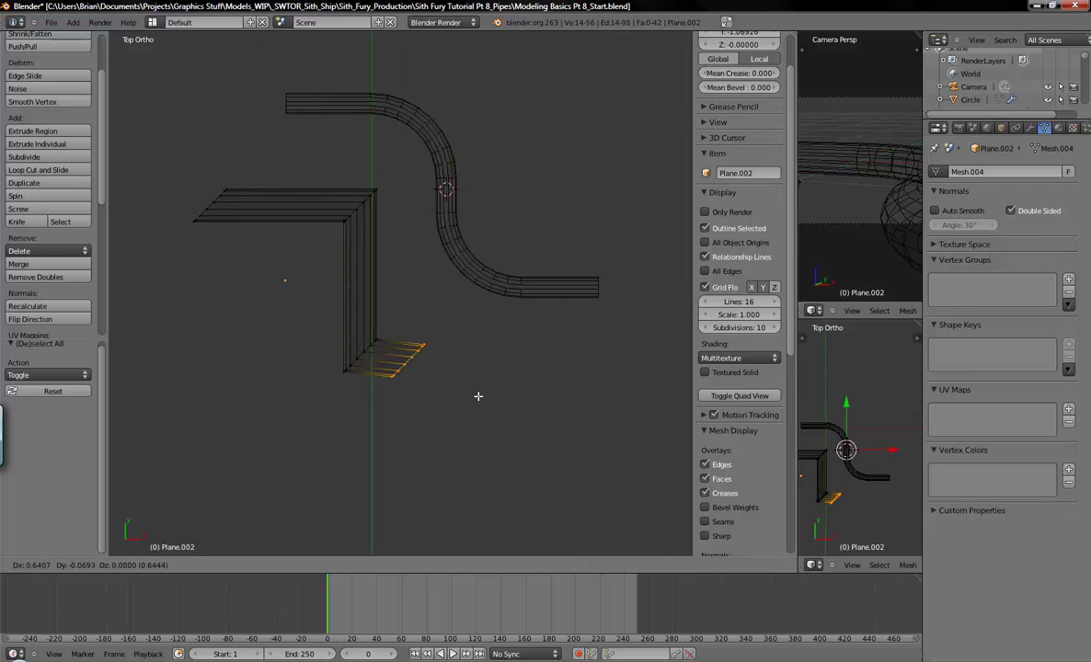
{"action": "left_click", "coordinate": [393, 352]}
{"action": "key", "text": "g"}
{"action": "key", "text": "x"}
{"action": "left_click", "coordinate": [504, 355]}
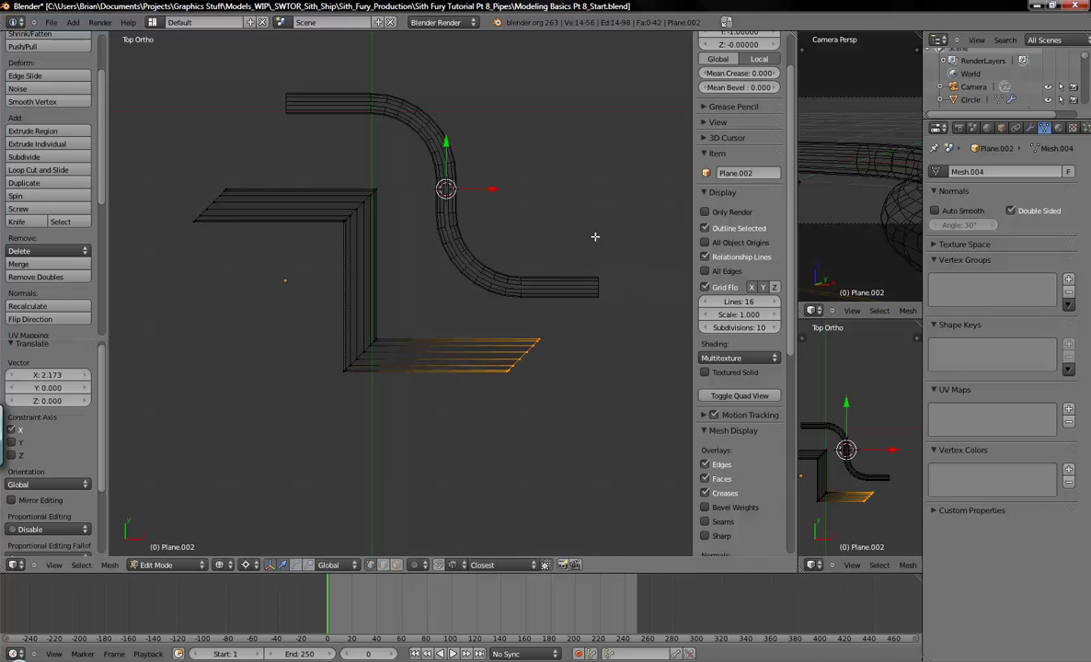
Step: Flatten the extruded pipe end by scaling it to 0 along X about the 3D cursor
{"action": "middle_click_drag", "start_coordinate": [504, 356], "coordinate": [399, 379], "text": "shift"}
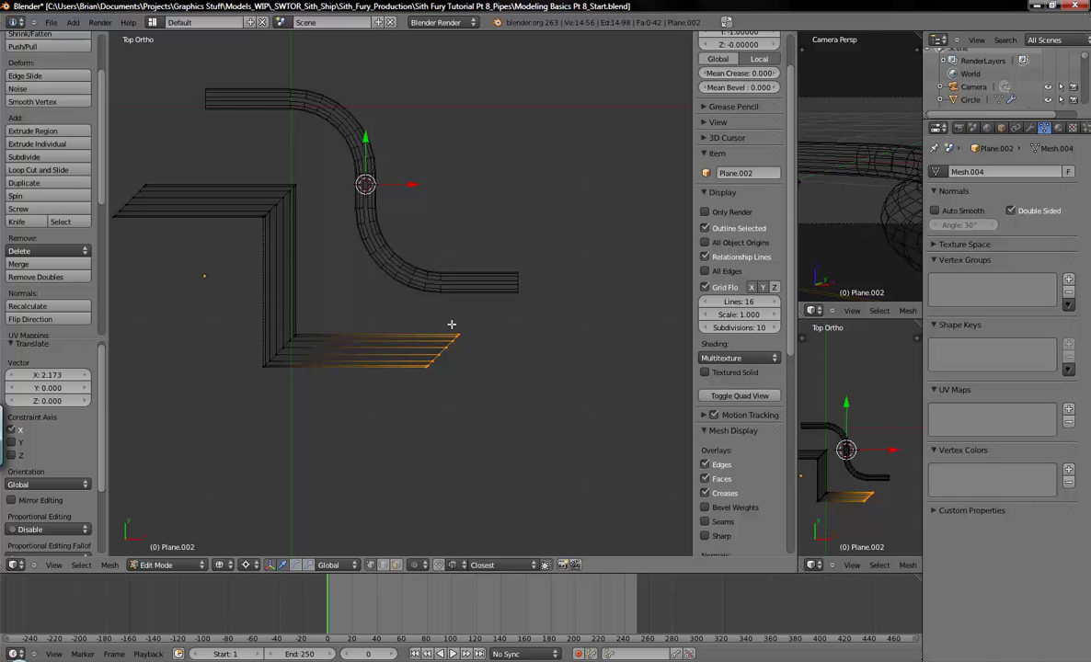
{"action": "key", "text": "s"}
{"action": "key", "text": "x"}
{"action": "key", "text": "0"}
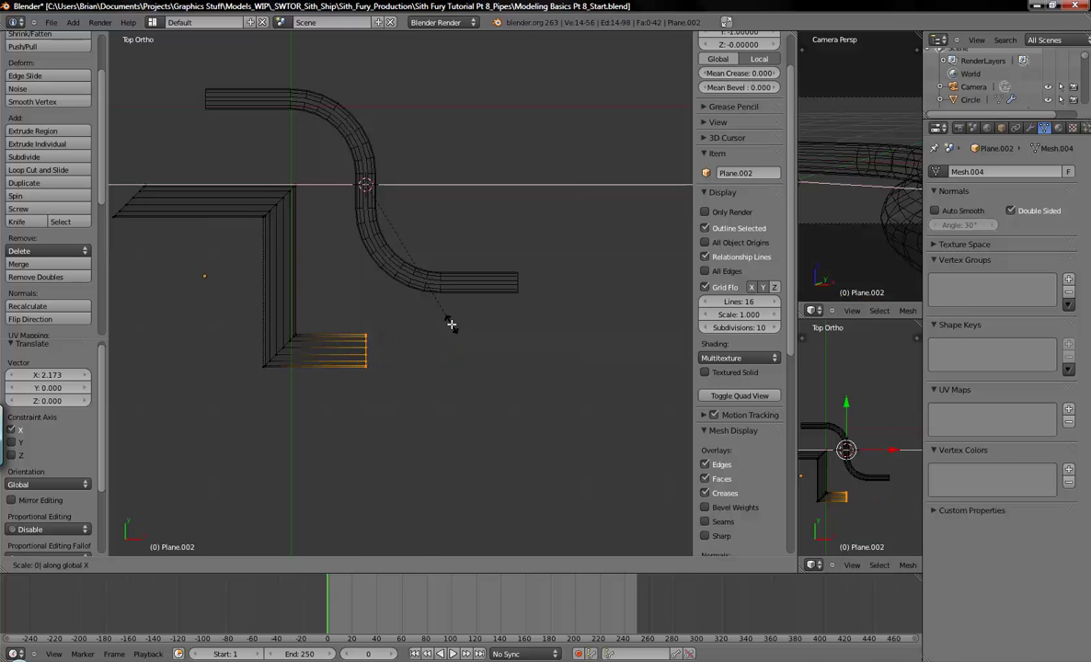
{"action": "key", "text": "Return"}
Step: Select only the vertices at the slanted open end of the pipe's upper arm
{"action": "middle_click_drag", "start_coordinate": [414, 354], "coordinate": [555, 423], "text": "shift"}
{"action": "key", "text": "a"}
{"action": "key", "text": "b"}
{"action": "left_click_drag", "start_coordinate": [269, 208], "coordinate": [376, 319]}
{"action": "key", "text": "s"}
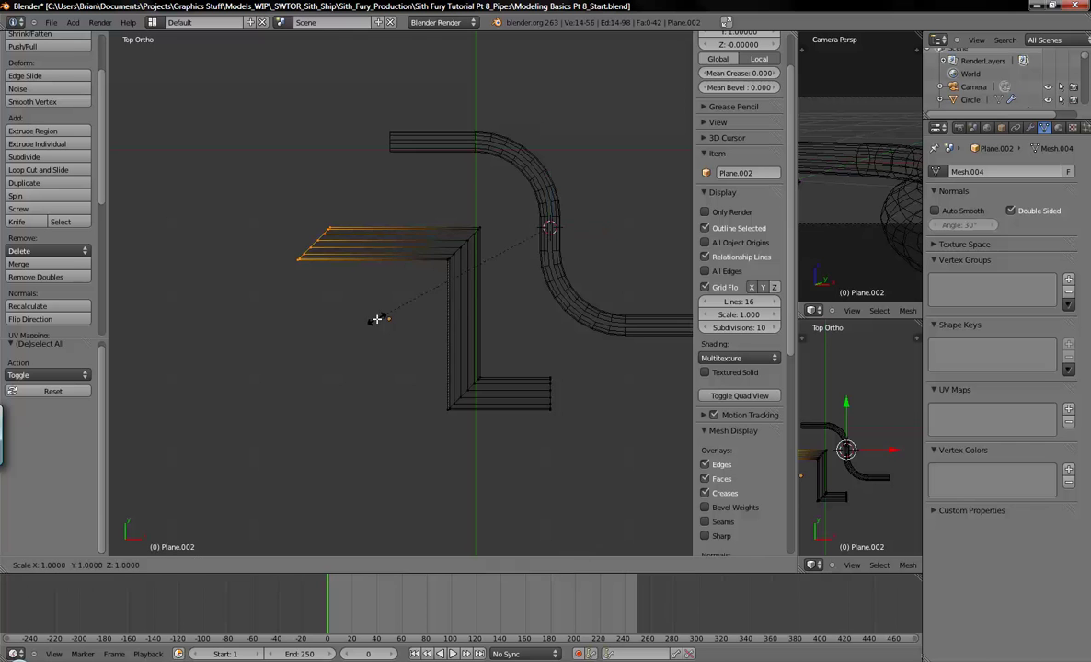
{"action": "key", "text": "x"}
{"action": "key", "text": "0"}
{"action": "key", "text": "Return"}
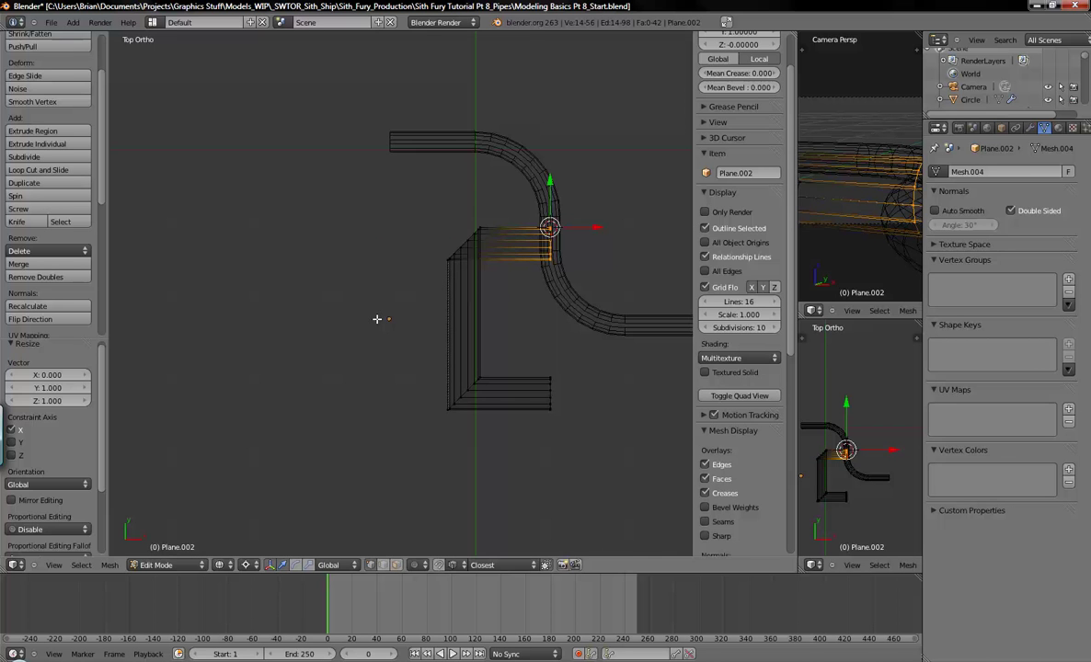
{"action": "key", "text": "ctrl+z"}
Step: Set the pivot point to Median Point, flatten the upper arm's slanted end by scaling it to 0 along X, and deselect it
{"action": "left_click", "coordinate": [244, 565]}
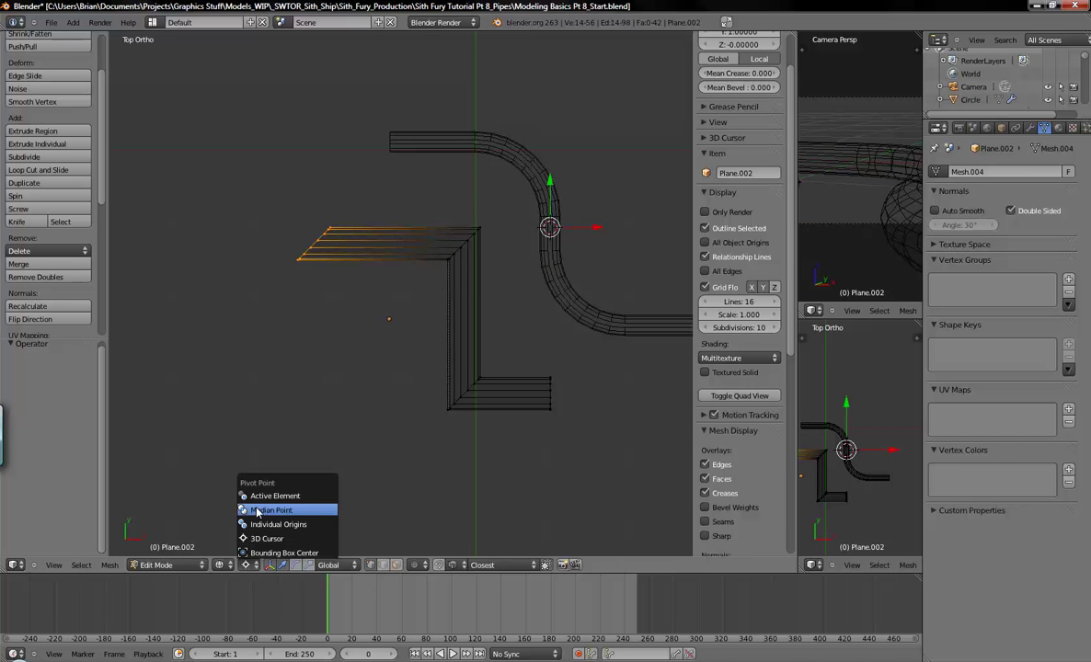
{"action": "left_click", "coordinate": [259, 512]}
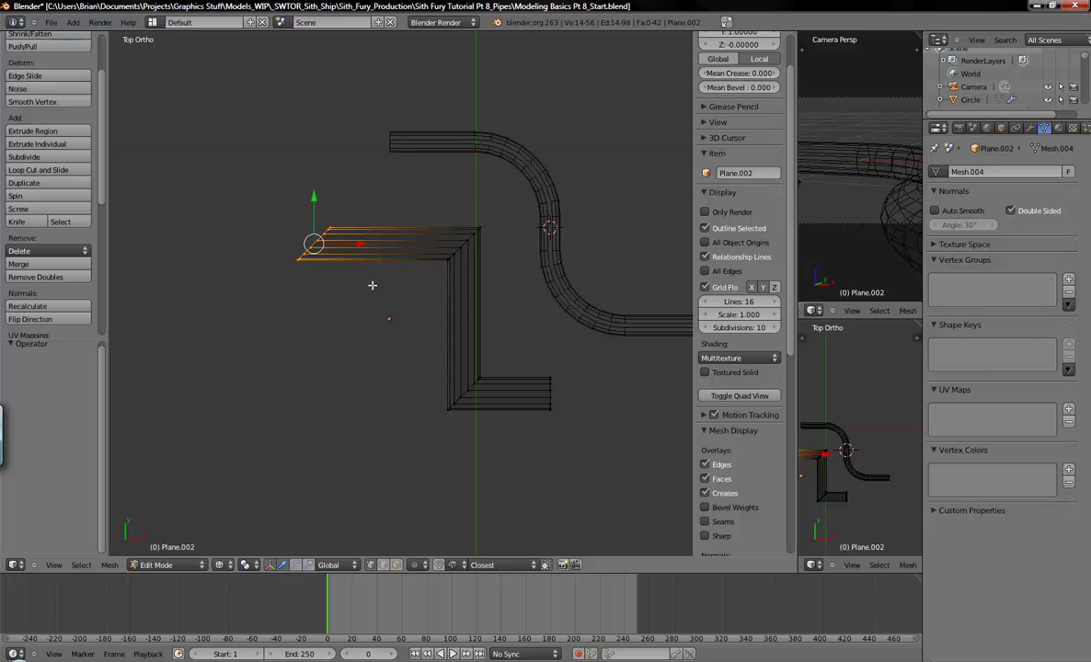
{"action": "key", "text": "s"}
{"action": "key", "text": "x"}
{"action": "key", "text": "0"}
{"action": "key", "text": "Return"}
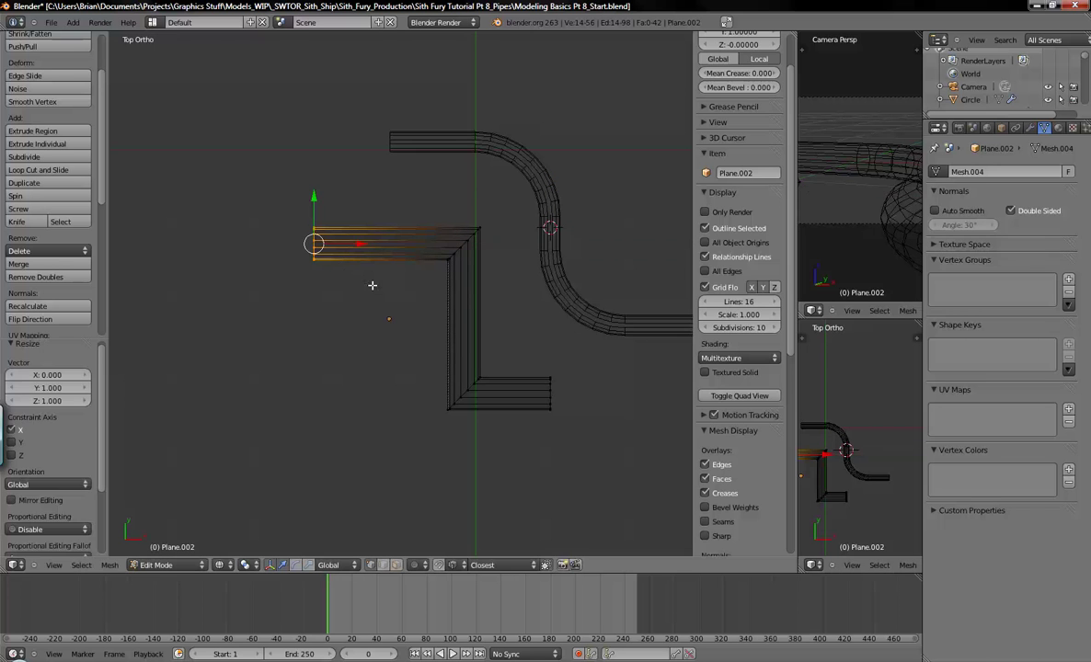
{"action": "key", "text": "a"}
Step: Return to Object Mode and display the angular and curved pipes in solid shading from an angled view
{"action": "scroll", "coordinate": [463, 342], "scroll_direction": "down", "scroll_amount": 3}
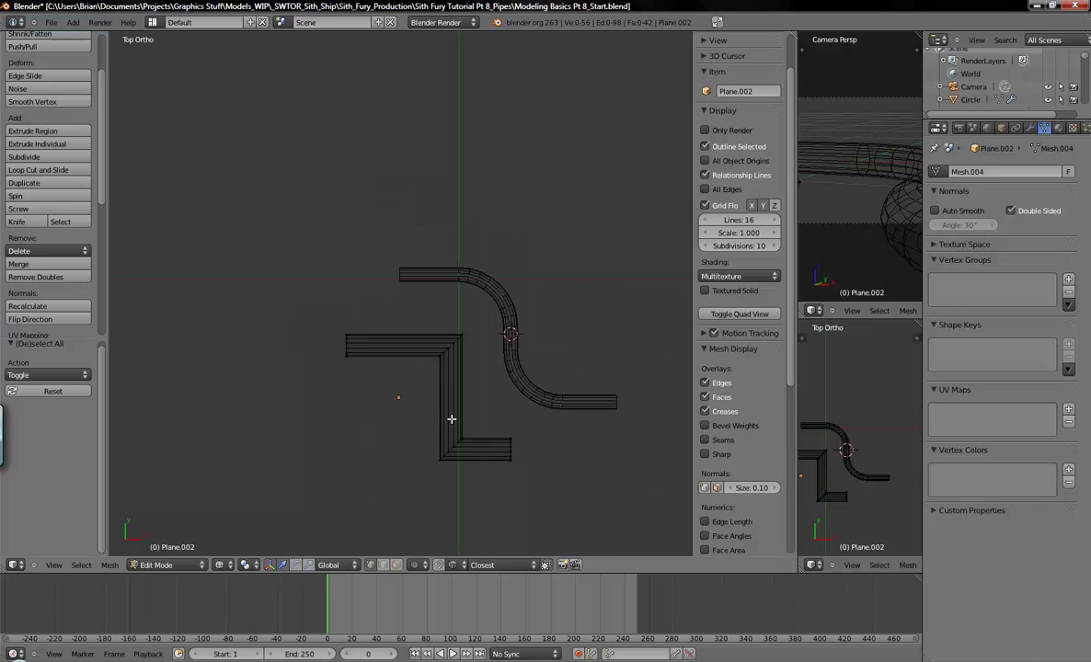
{"action": "middle_click_drag", "start_coordinate": [522, 491], "coordinate": [457, 399]}
{"action": "key", "text": "Tab"}
{"action": "scroll", "coordinate": [451, 423], "scroll_direction": "up", "scroll_amount": 2}
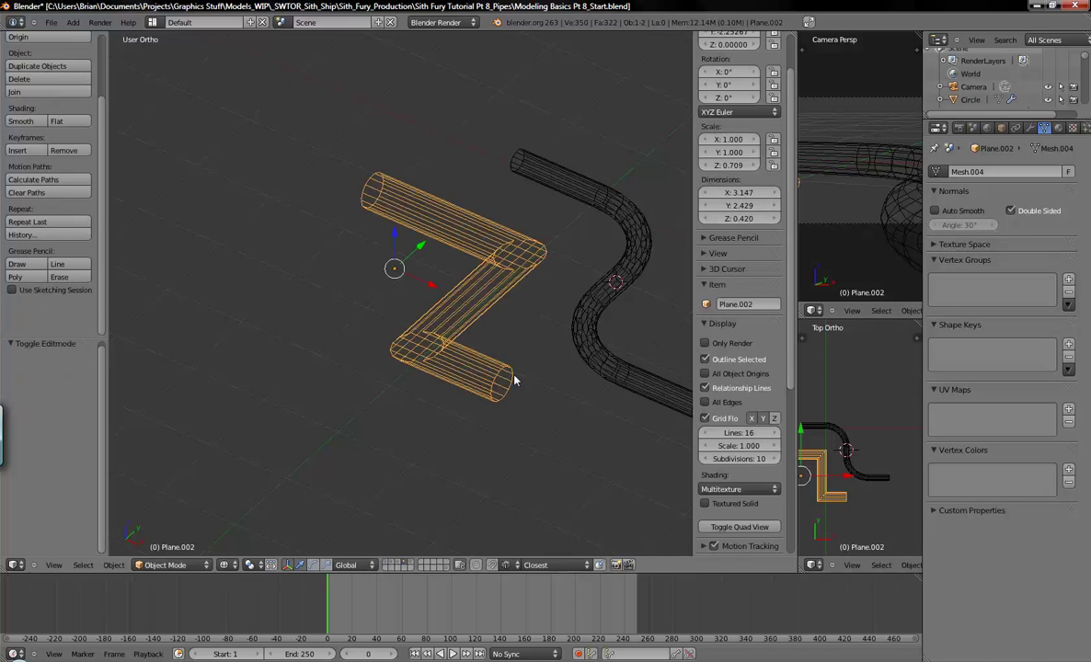
{"action": "middle_click_drag", "start_coordinate": [445, 450], "coordinate": [426, 329]}
{"action": "key", "text": "z"}
{"action": "scroll", "coordinate": [427, 331], "scroll_direction": "down", "scroll_amount": 3}
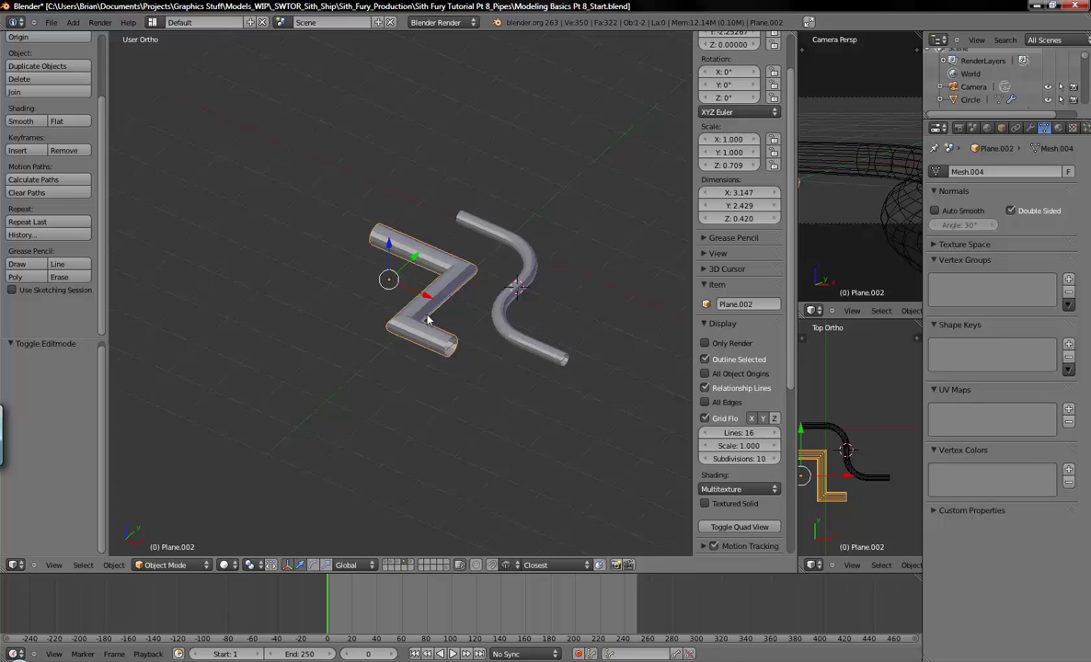
Step: Compare the angular pipe's sharp corners with the curved pipe's bends in top view, checking the curved pipe's mesh in Edit Mode
{"action": "key", "text": "KP_7"}
{"action": "scroll", "coordinate": [429, 322], "scroll_direction": "up", "scroll_amount": 3}
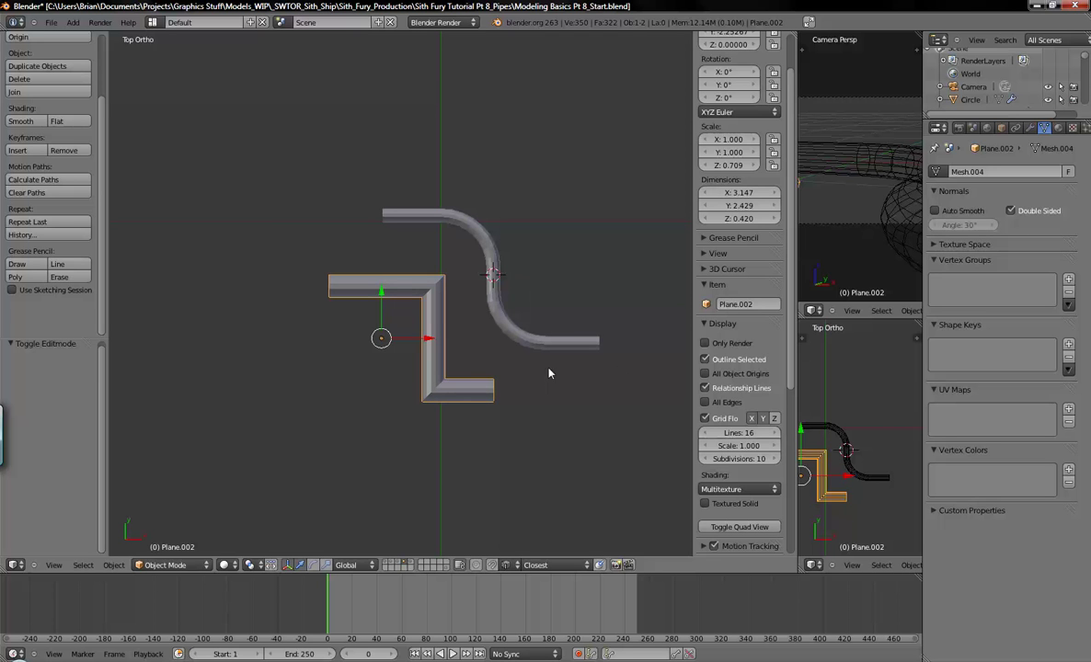
{"action": "scroll", "coordinate": [549, 373], "scroll_direction": "up", "scroll_amount": 5}
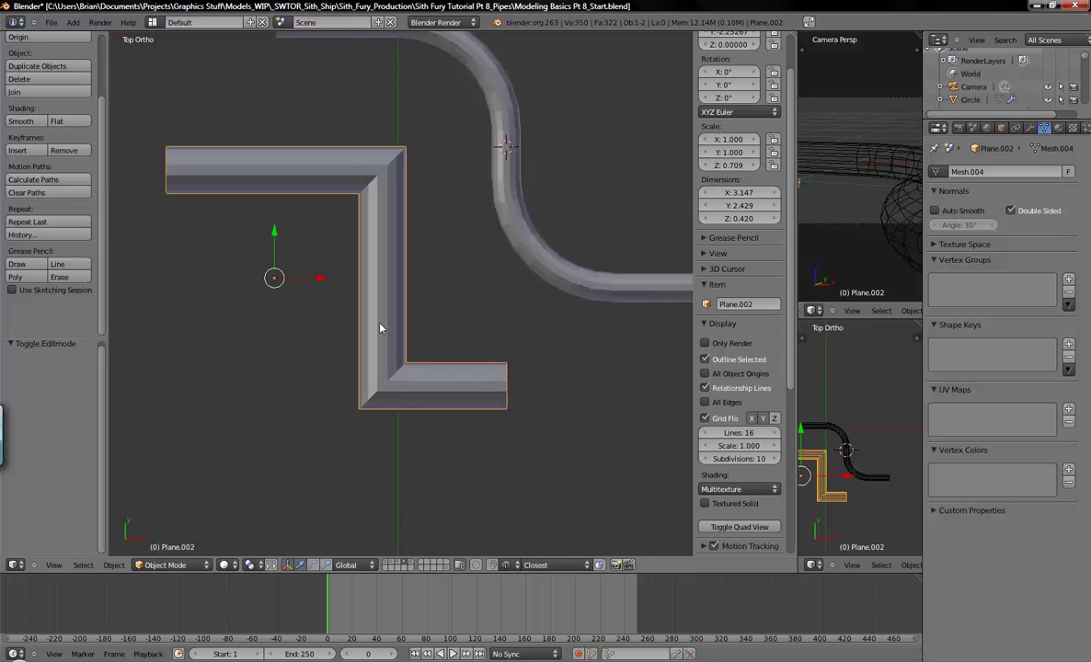
{"action": "middle_click_drag", "start_coordinate": [365, 304], "coordinate": [363, 357], "text": "shift"}
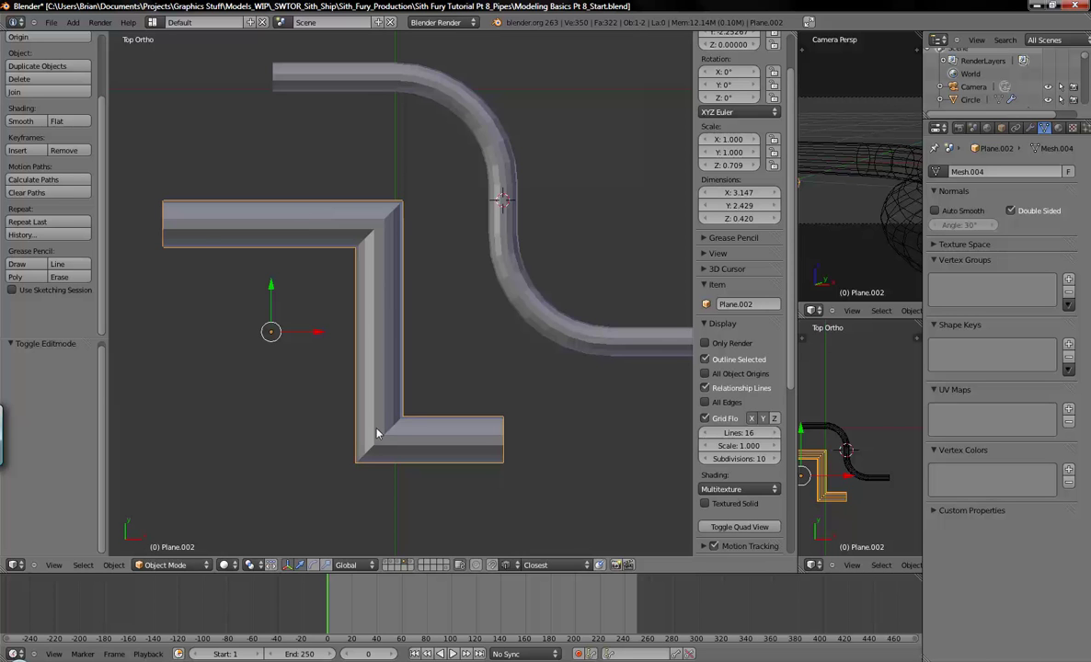
{"action": "scroll", "coordinate": [395, 442], "scroll_direction": "down", "scroll_amount": 4}
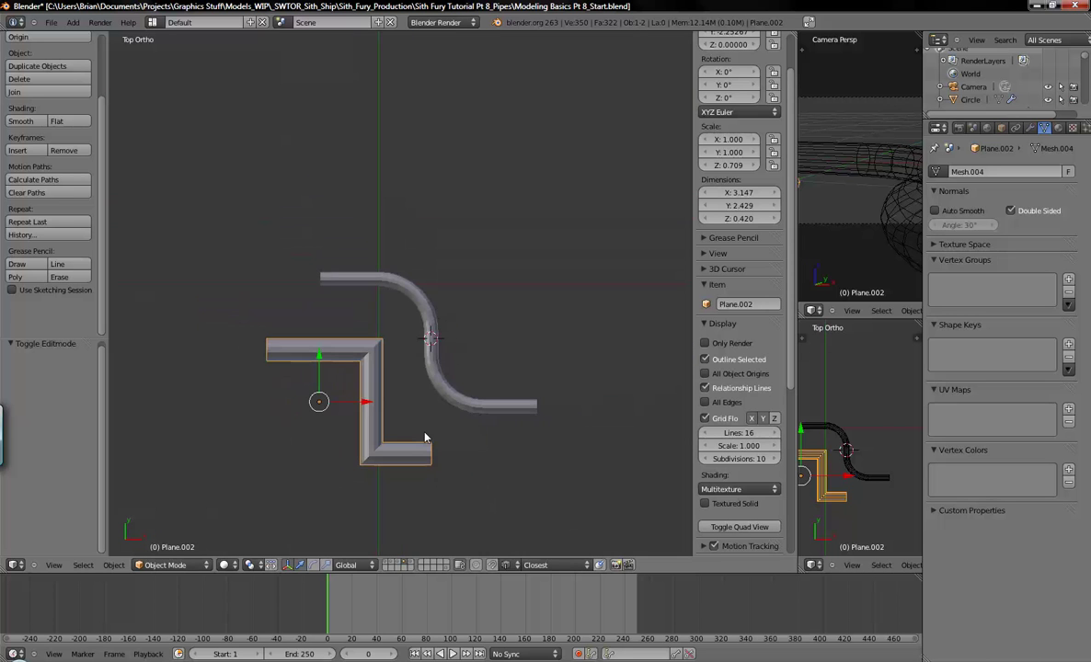
{"action": "middle_click_drag", "start_coordinate": [403, 390], "coordinate": [373, 328], "text": "shift"}
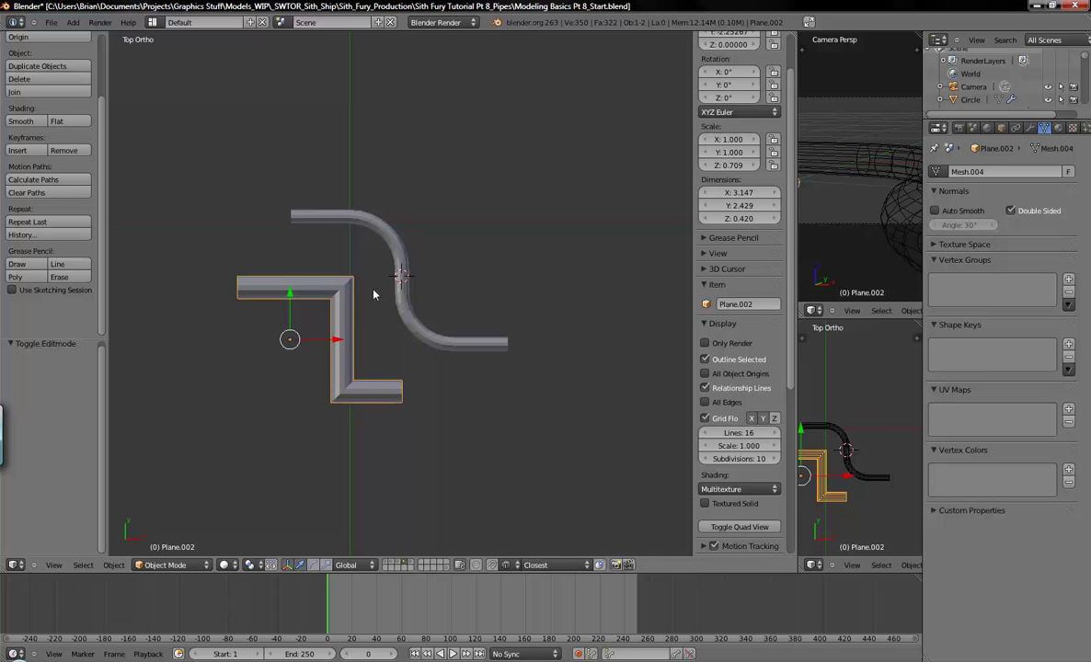
{"action": "right_click", "coordinate": [429, 223]}
{"action": "key", "text": "Tab"}
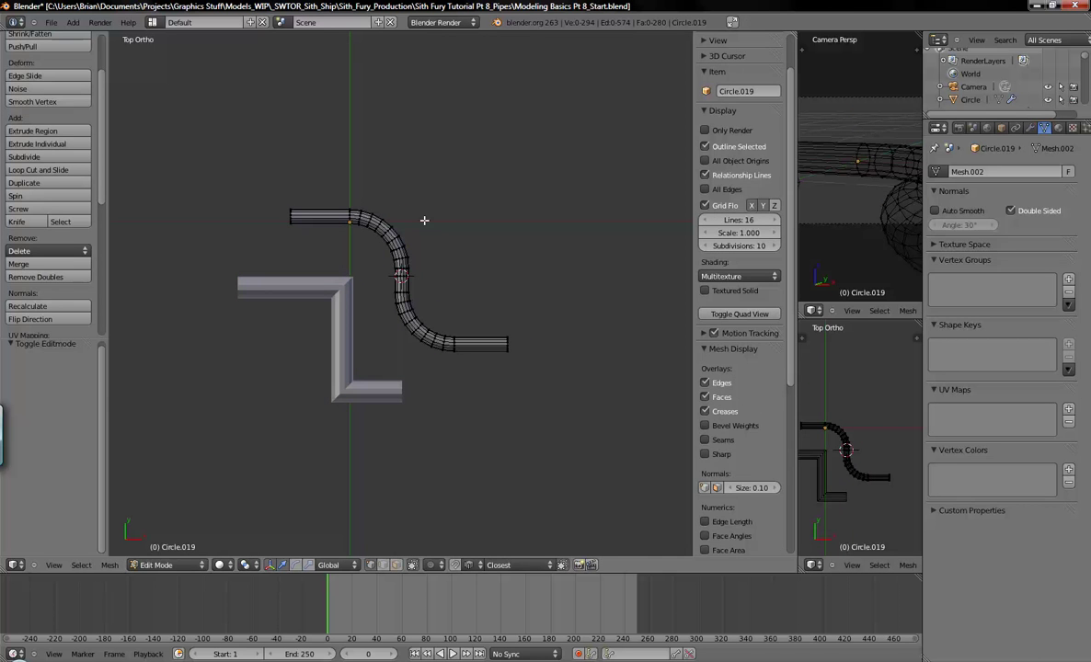
{"action": "key", "text": "Tab"}
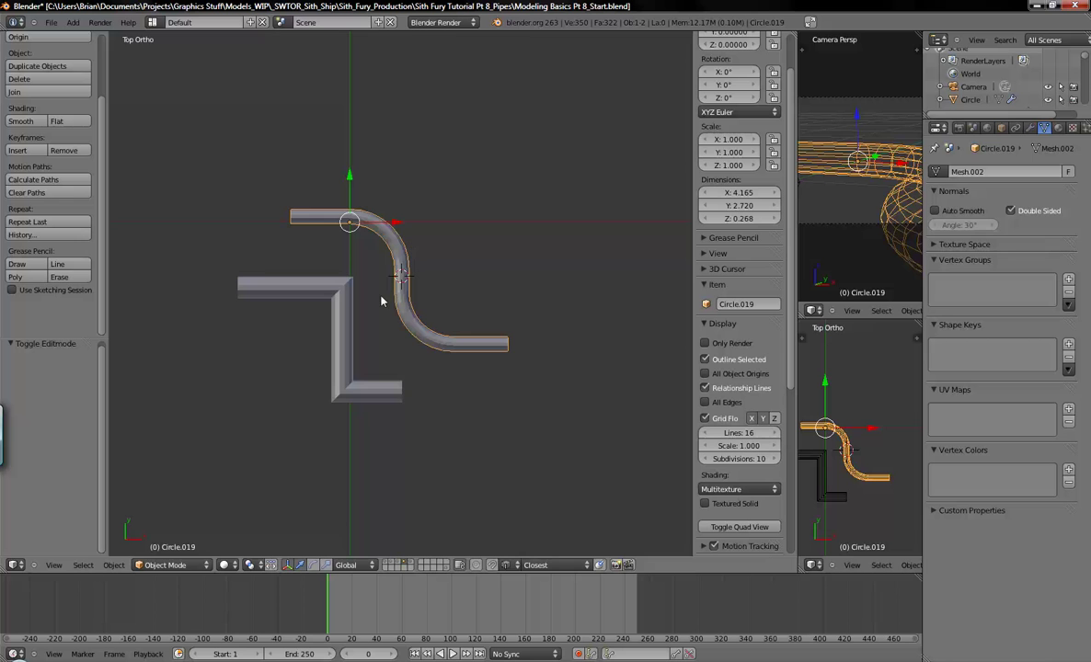
{"action": "middle_click_drag", "start_coordinate": [421, 301], "coordinate": [416, 326]}
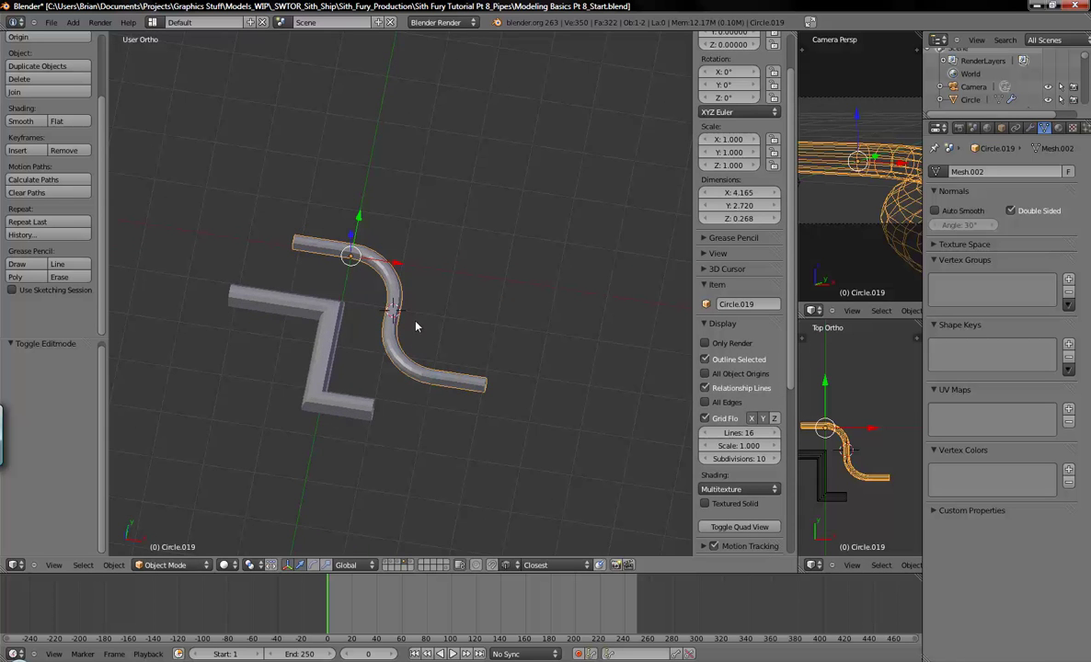
{"action": "key", "text": "KP_7"}
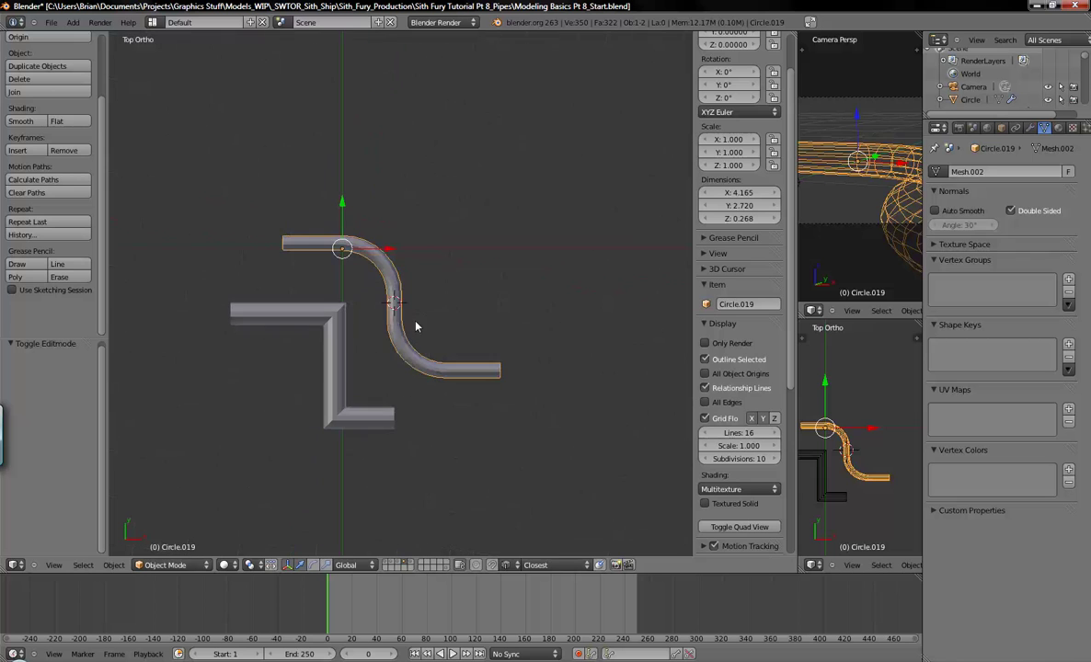
{"action": "key", "text": "Tab"}
{"action": "middle_click_drag", "start_coordinate": [334, 347], "coordinate": [366, 337], "text": "shift"}
{"action": "key", "text": "Tab"}
Step: Select the angular pipe in Object Mode and clear the selection of all objects
{"action": "right_click", "coordinate": [367, 336]}
{"action": "key", "text": "a"}
{"action": "key", "text": "a"}
{"action": "key", "text": "a"}
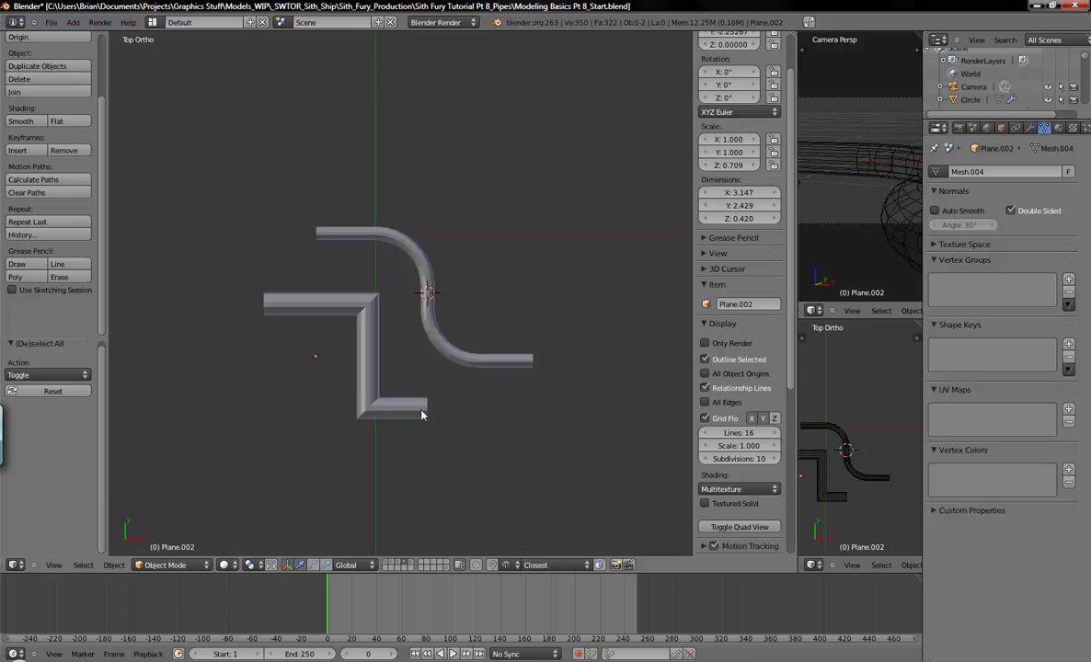